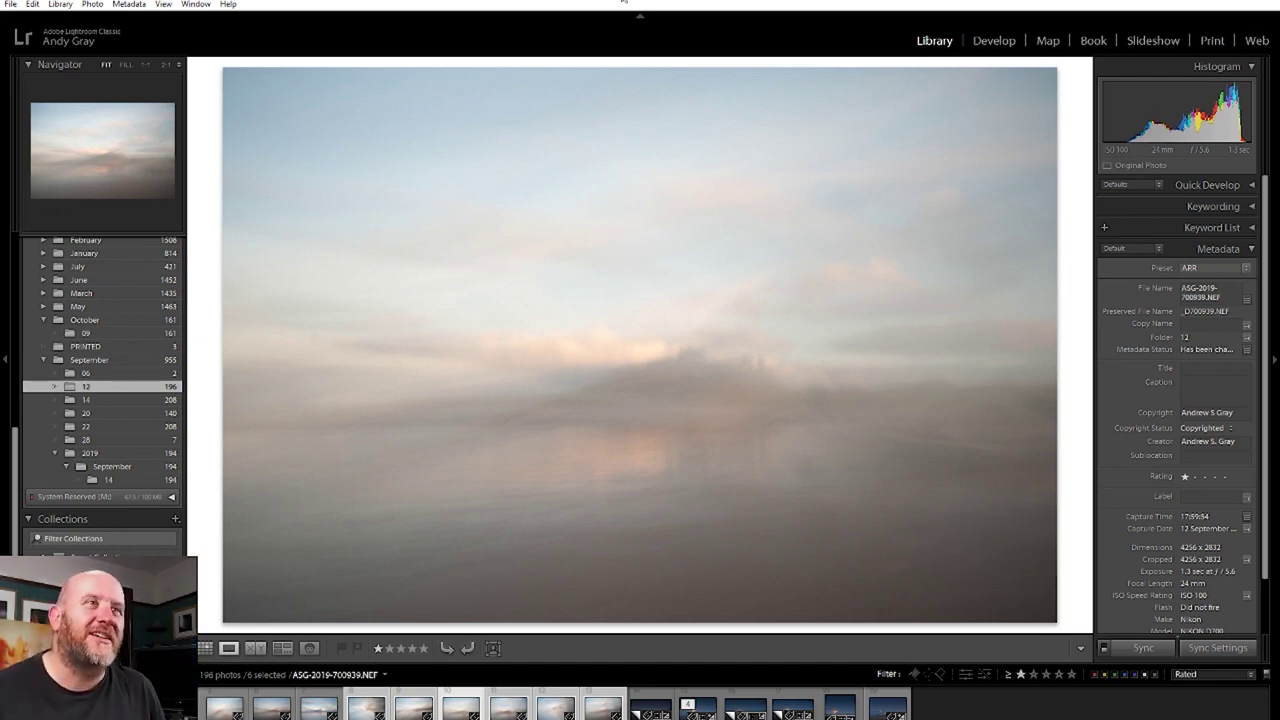
# - In Develop's Basic panel, raise Contrast to +12 and pull Highlights down to −26
pyautogui.press('d')
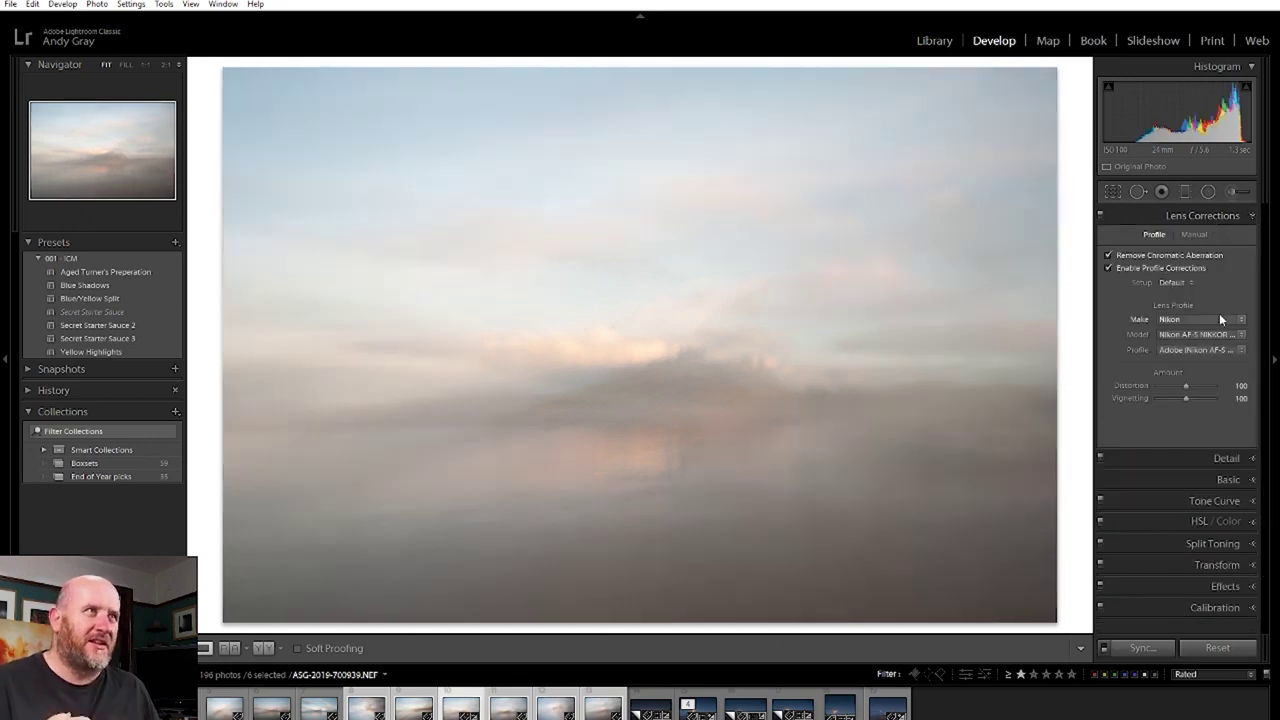
pyautogui.click(1210, 216)
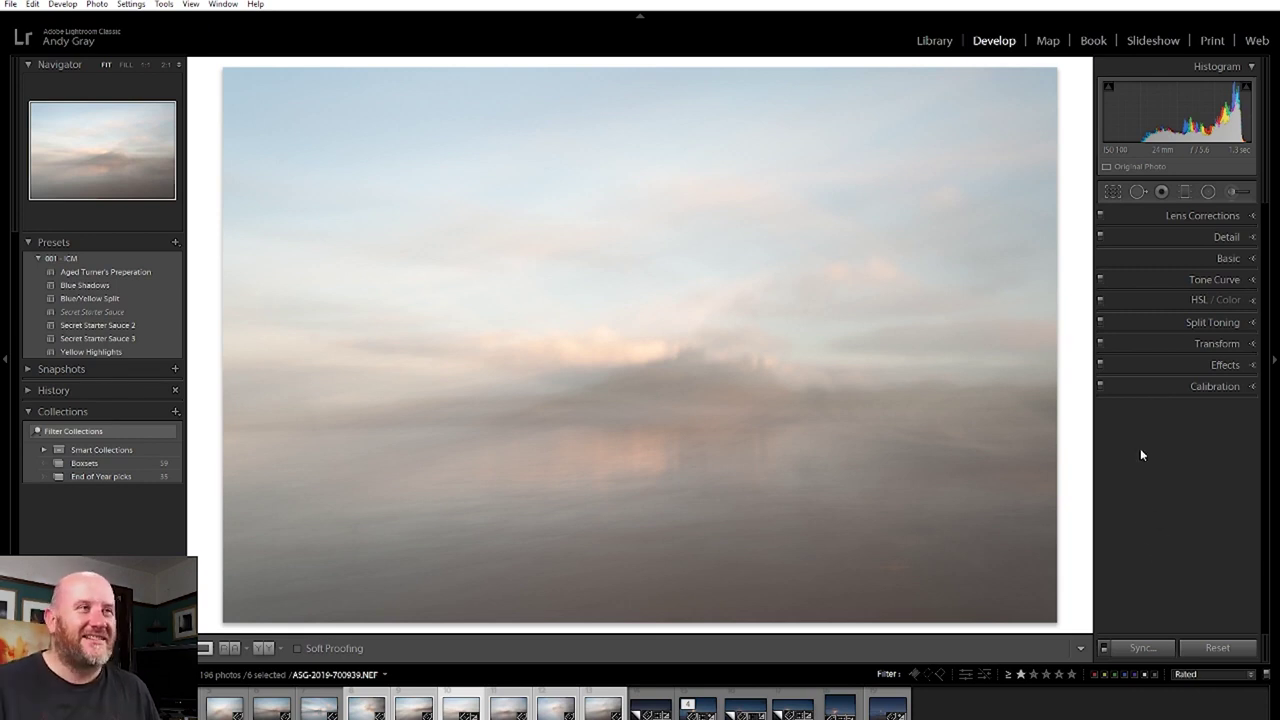
pyautogui.click(1226, 258)
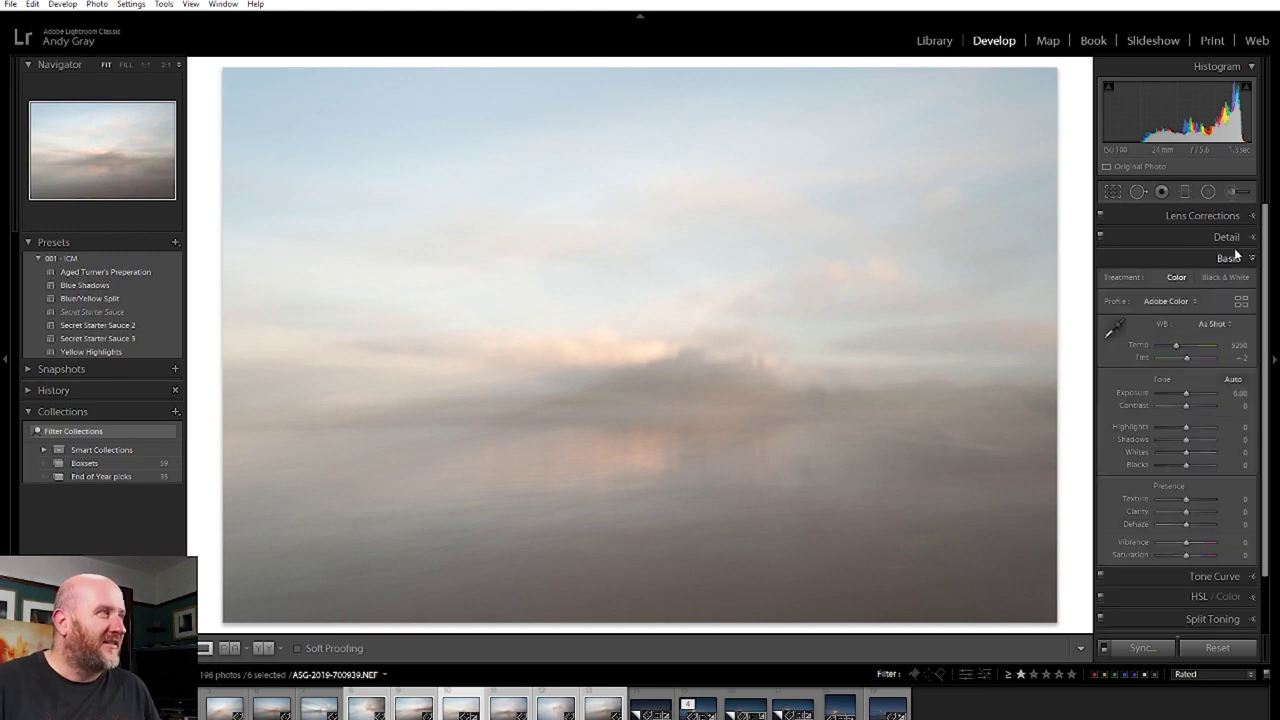
pyautogui.moveTo(1186, 405)
pyautogui.mouseDown()
pyautogui.moveTo(1170, 465)
pyautogui.moveTo(1189, 405)
pyautogui.mouseUp()
# - Try the Cloudy white balance, then settle on Auto white balance
pyautogui.click(1210, 323)
pyautogui.click(1200, 341)
pyautogui.click(1215, 323)
pyautogui.click(1184, 386)
pyautogui.click(1215, 323)
pyautogui.click(1200, 353)
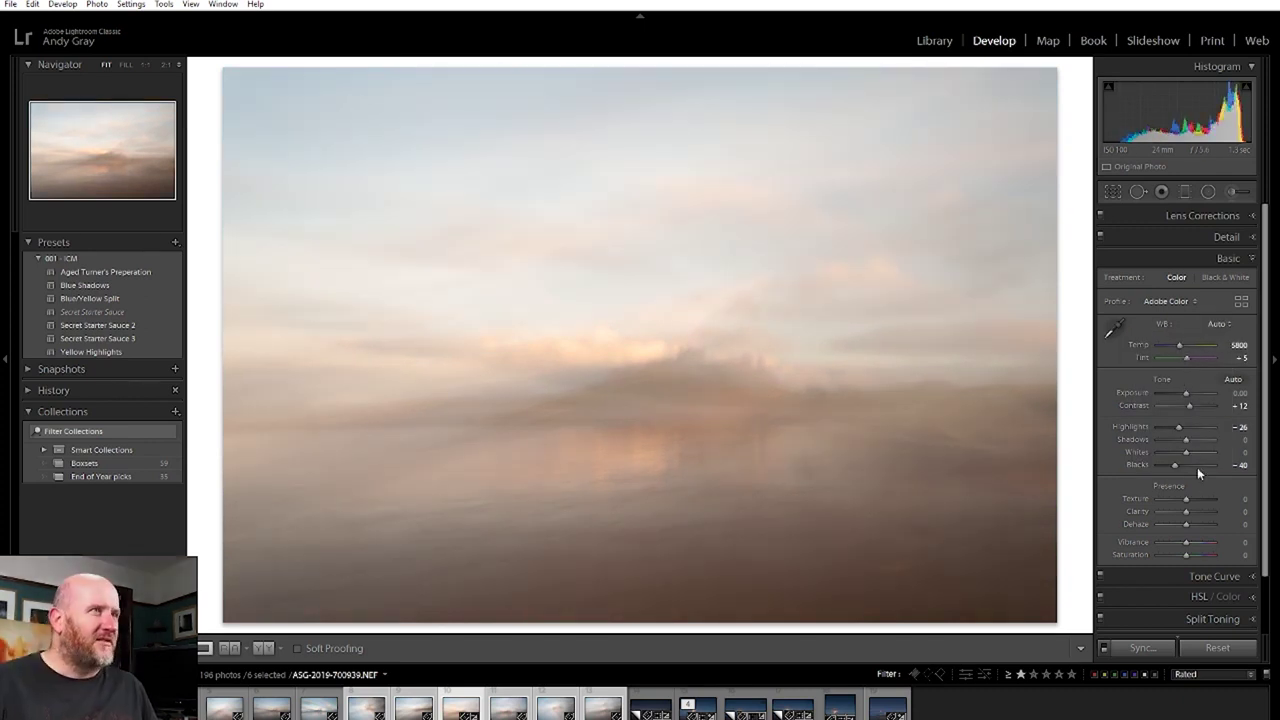
# - Set Shadows +24, Vibrance and Saturation +7, Tint +14 and Clarity +14
pyautogui.moveTo(1182, 441); pyautogui.dragTo(1192, 441)
pyautogui.moveTo(1186, 542); pyautogui.dragTo(1188, 555)
pyautogui.moveTo(1187, 357); pyautogui.dragTo(1189, 358)
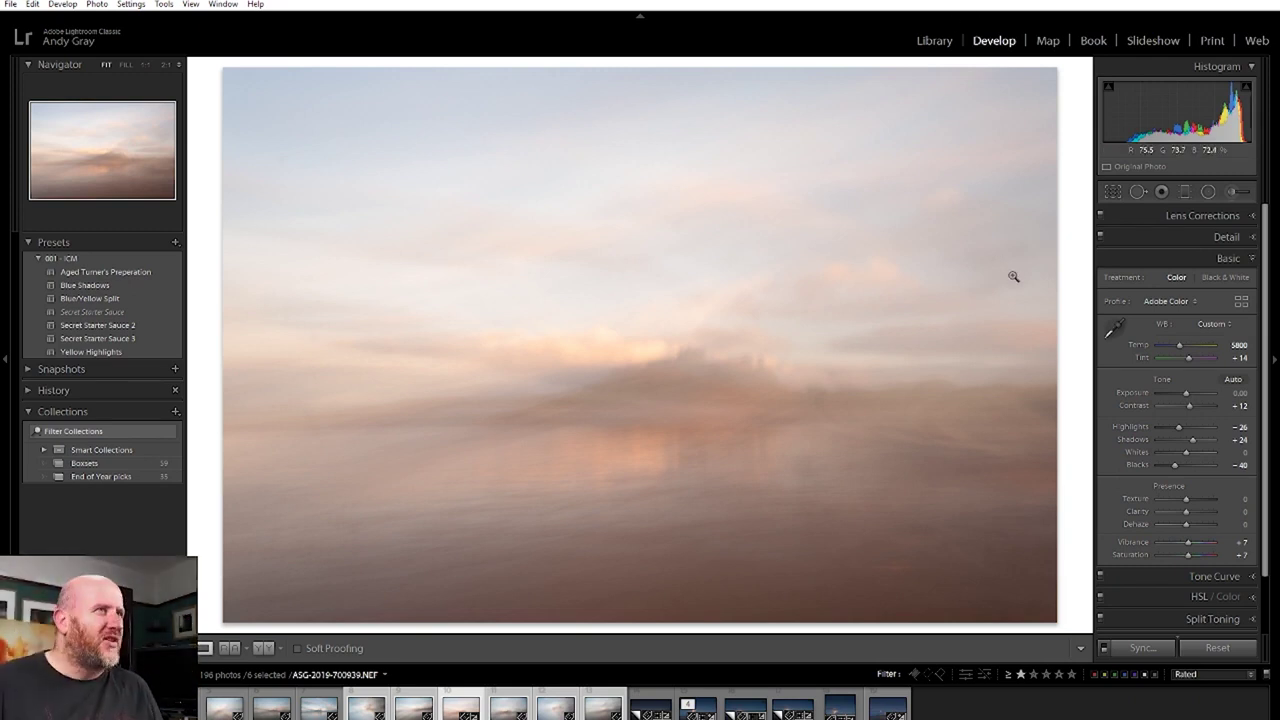
pyautogui.moveTo(1186, 512); pyautogui.dragTo(1189, 516)
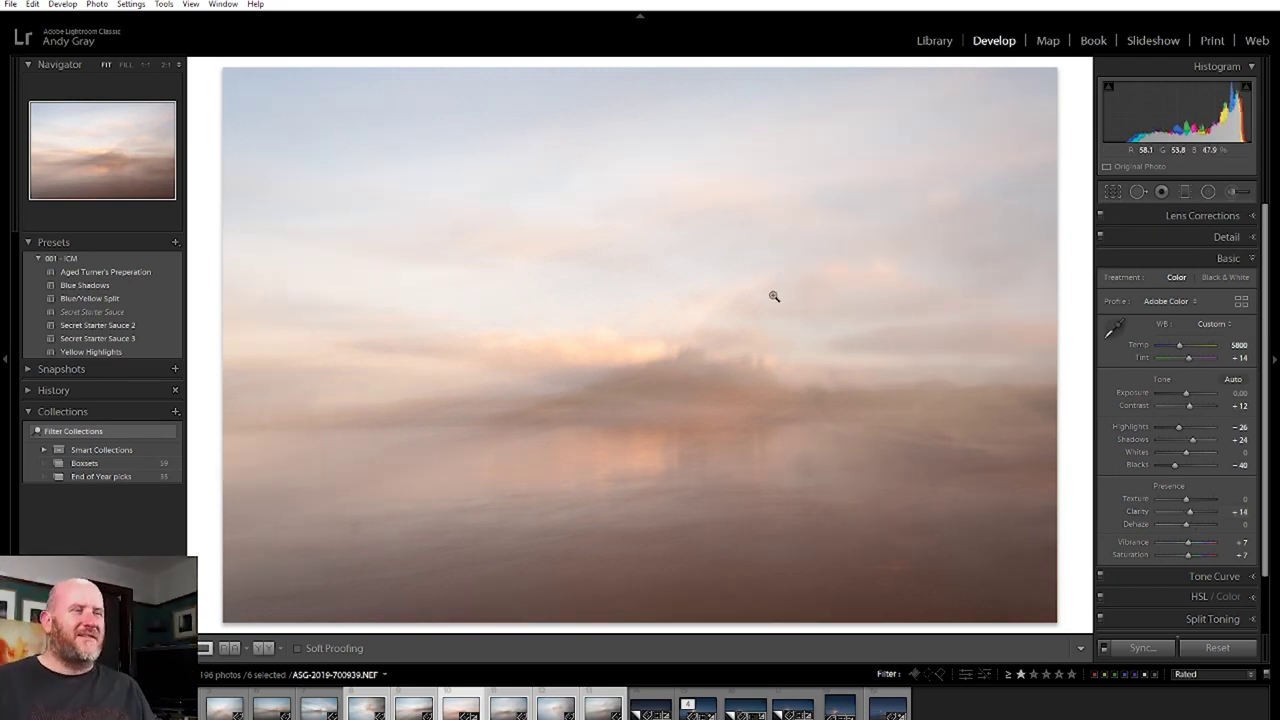
# - Heal the sky's dust spots with Spot Removal, using Visualize Spots to find them
pyautogui.press('q')
pyautogui.press('a')
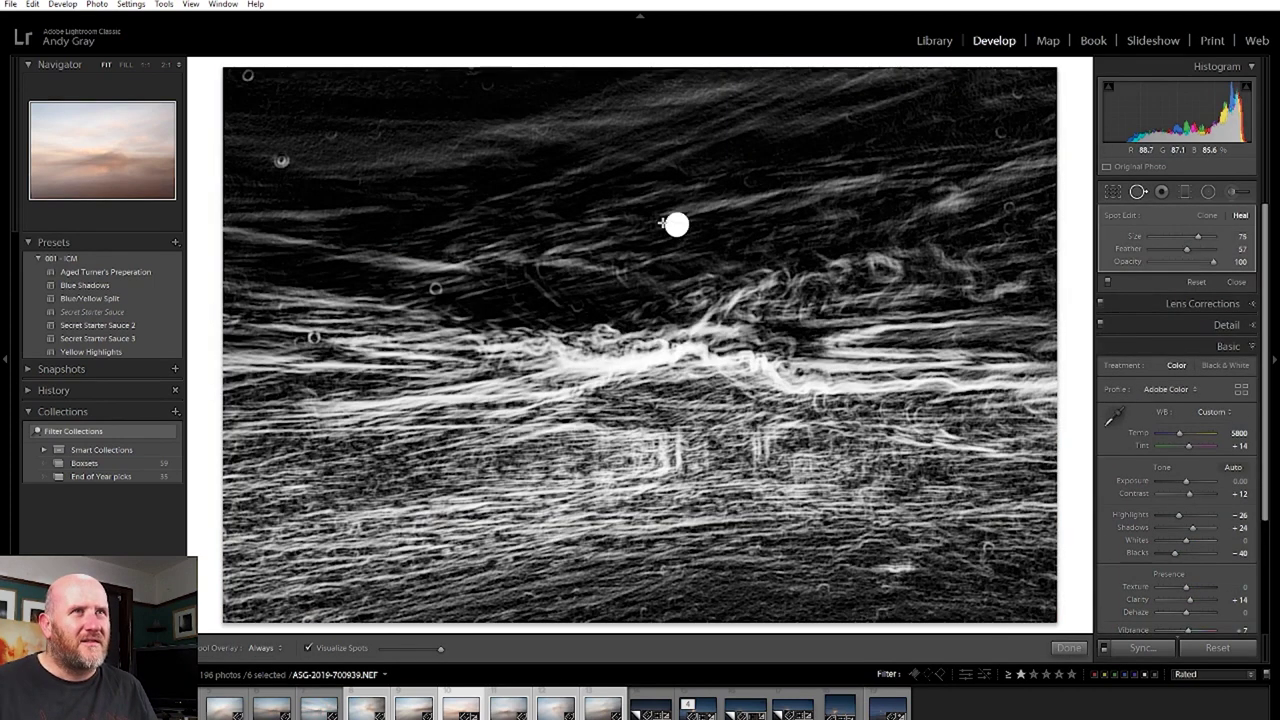
pyautogui.click(281, 159)
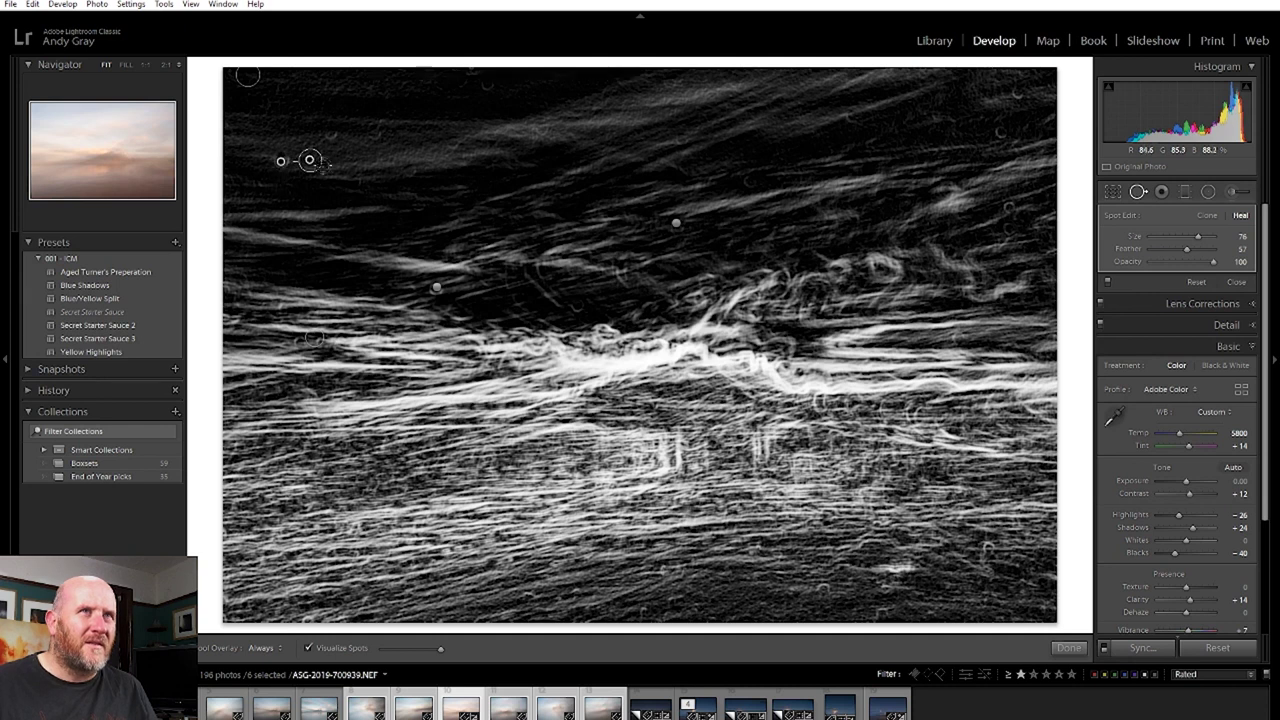
pyautogui.press('/')
pyautogui.click(1008, 207)
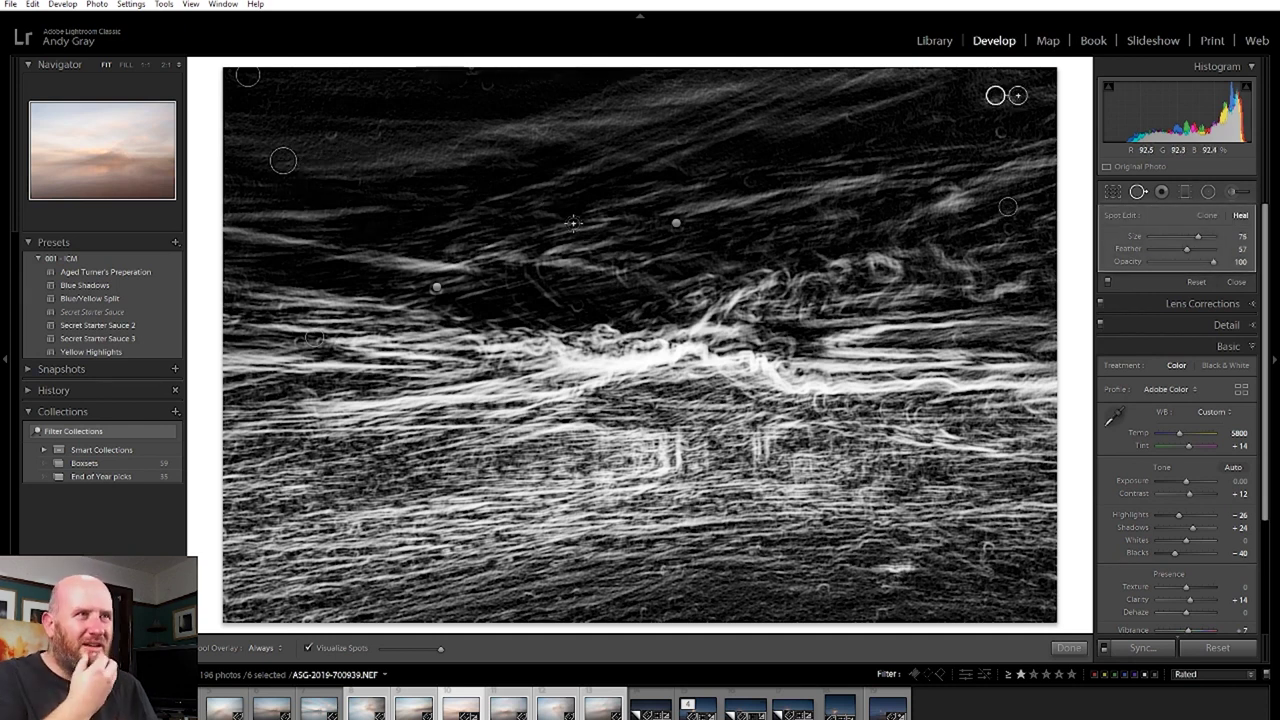
# - Leave Spot Removal and sync the edits to the other selected photos
pyautogui.press('q')
pyautogui.click(1143, 647)
pyautogui.click(686, 546)
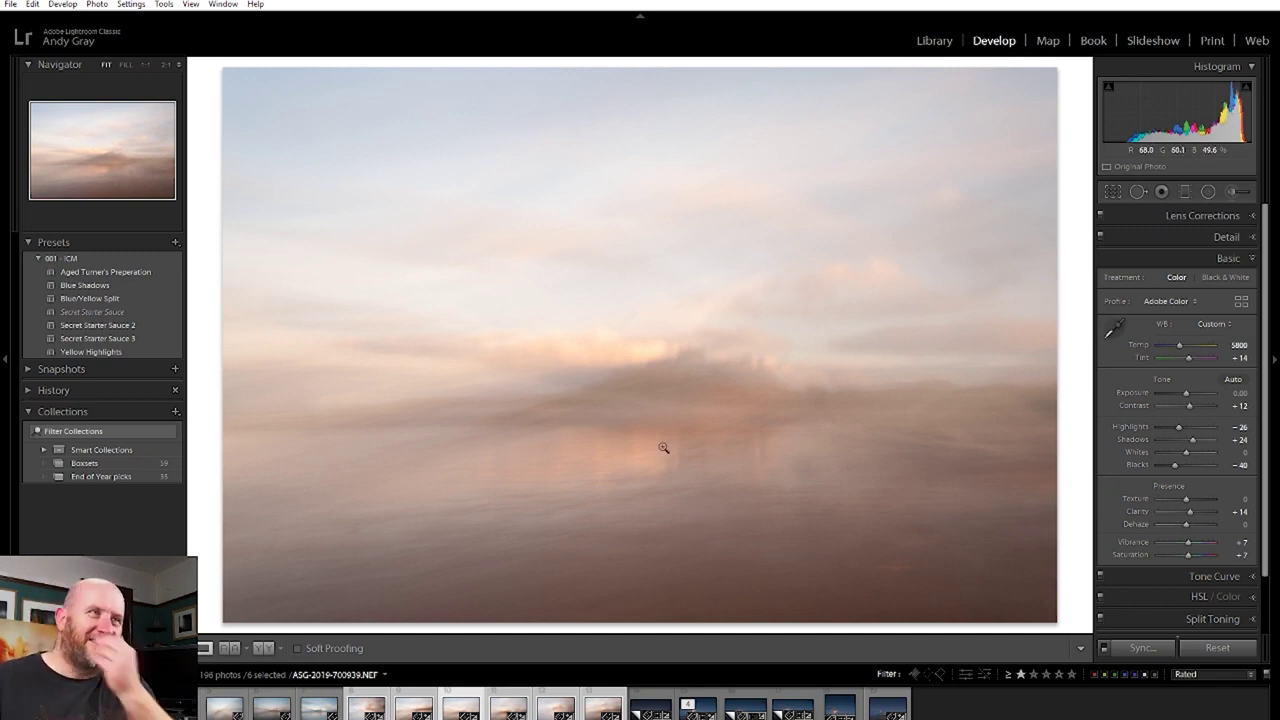
# - Open the selected sunset photos from the Library as layers in Photoshop
pyautogui.press('e')
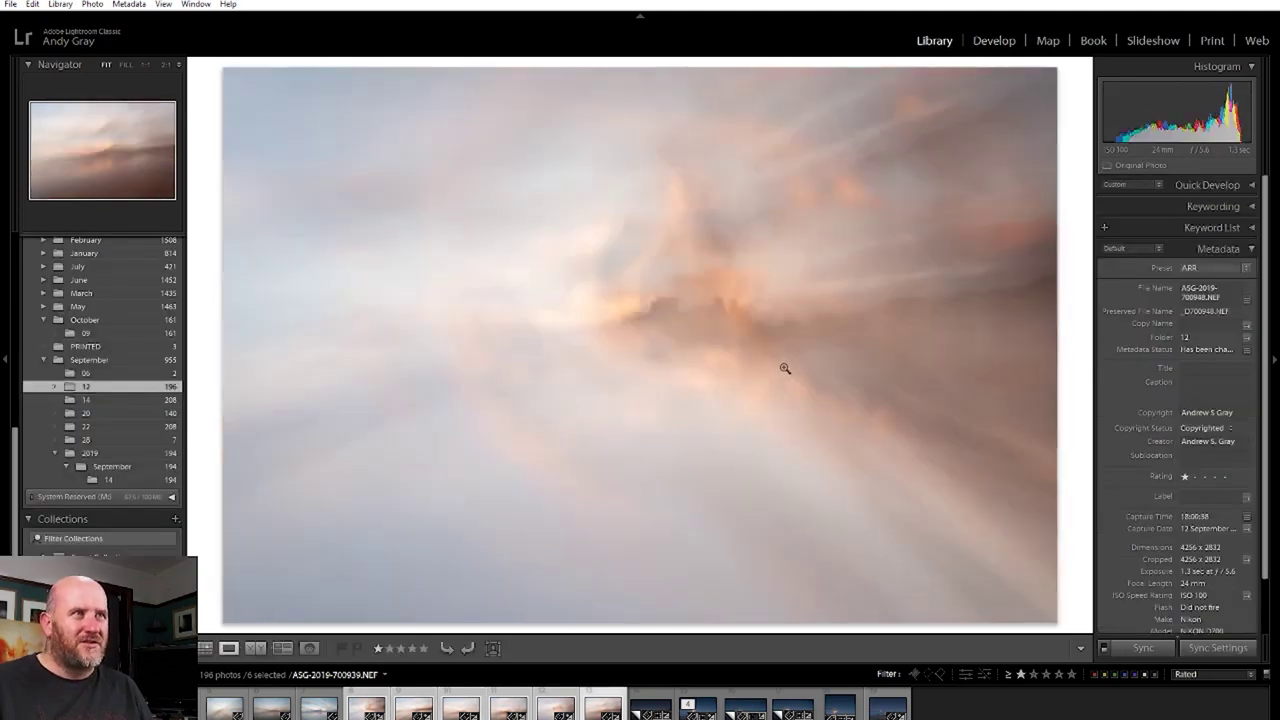
pyautogui.press('Right')
pyautogui.rightClick(648, 468)
pyautogui.click(906, 605)
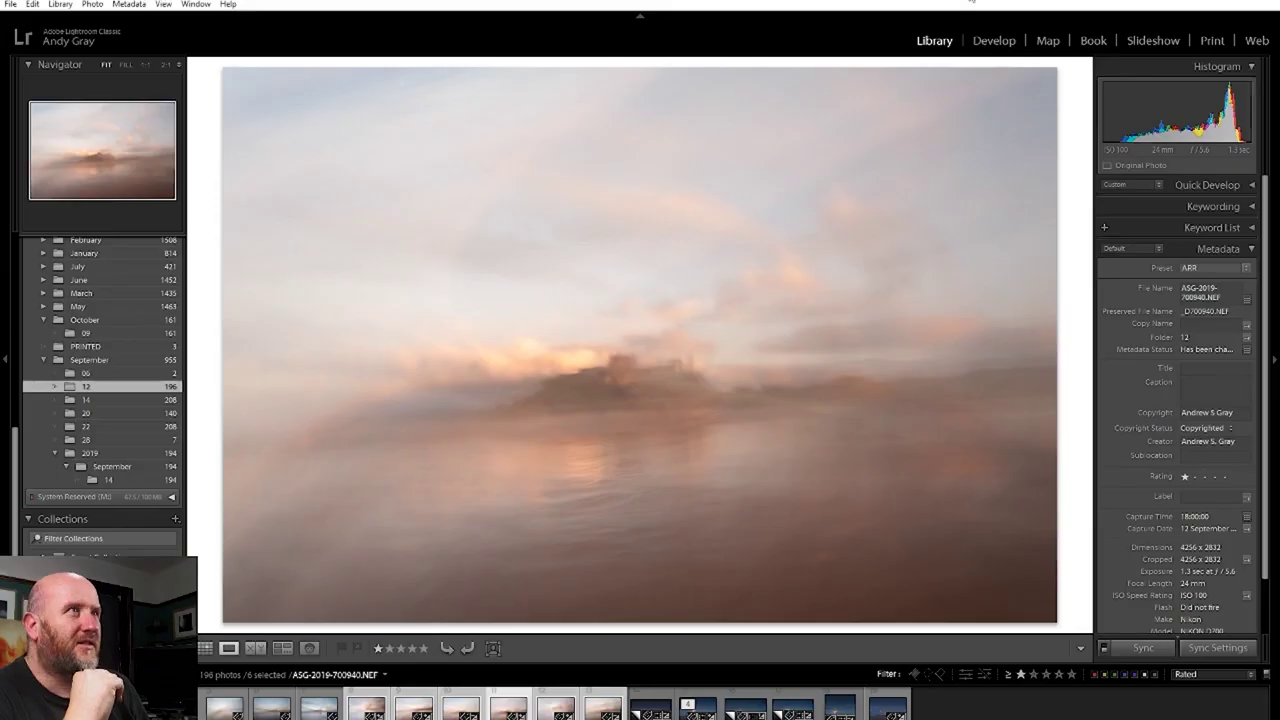
# - Select all six layers and bring up their blend mode choices
pyautogui.press('d')
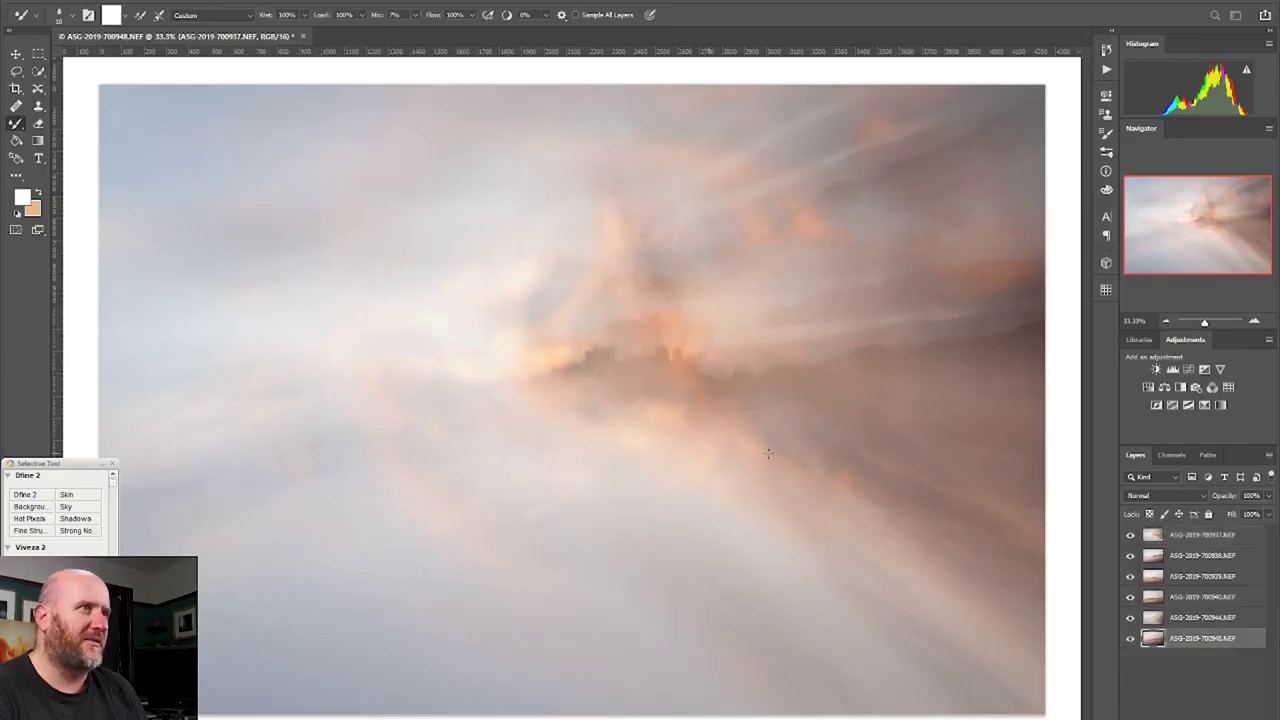
pyautogui.keyDown('shift'); pyautogui.click(1200, 638); pyautogui.keyUp('shift')
pyautogui.click(1165, 495)
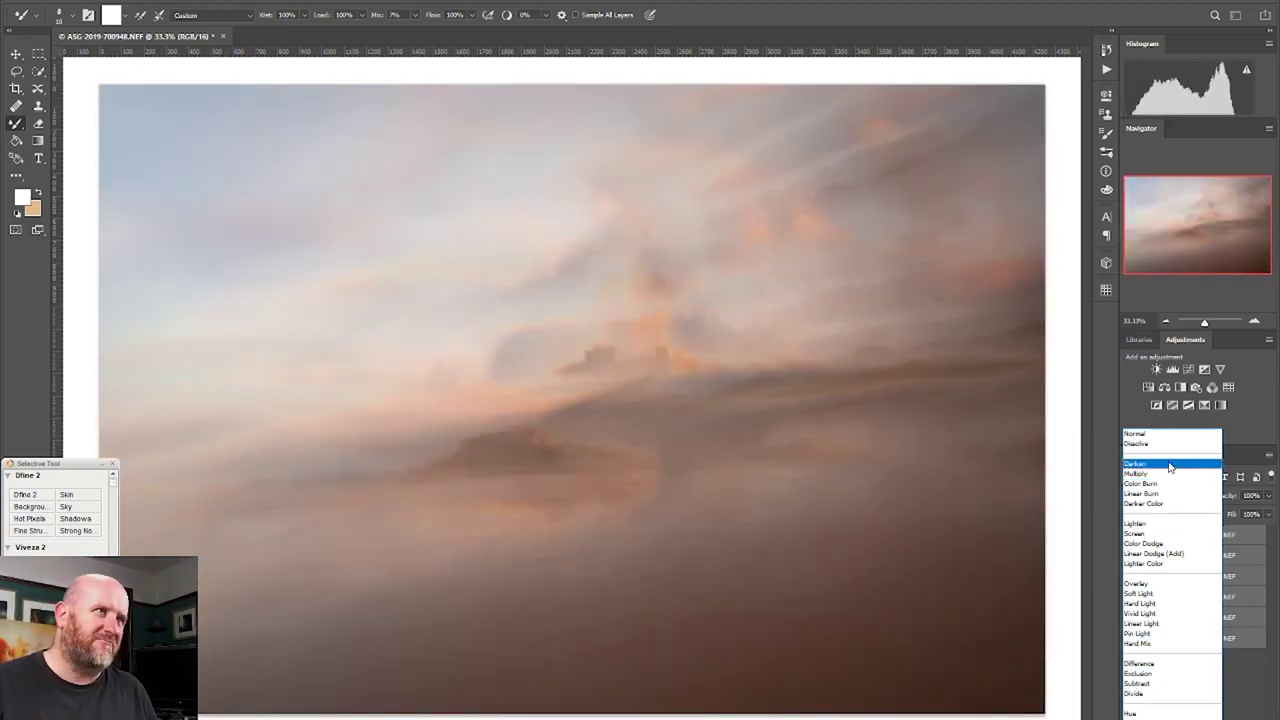
# - Set all layers to Multiply, hide them, and align the top layer's horizon
pyautogui.click(1170, 464)
pyautogui.moveTo(1134, 540); pyautogui.dragTo(1131, 620)
pyautogui.keyDown('alt'); pyautogui.click(1131, 620); pyautogui.keyUp('alt')
pyautogui.hotkey('alt', ']')
pyautogui.hotkey('alt', ']')
pyautogui.hotkey('alt', ']')
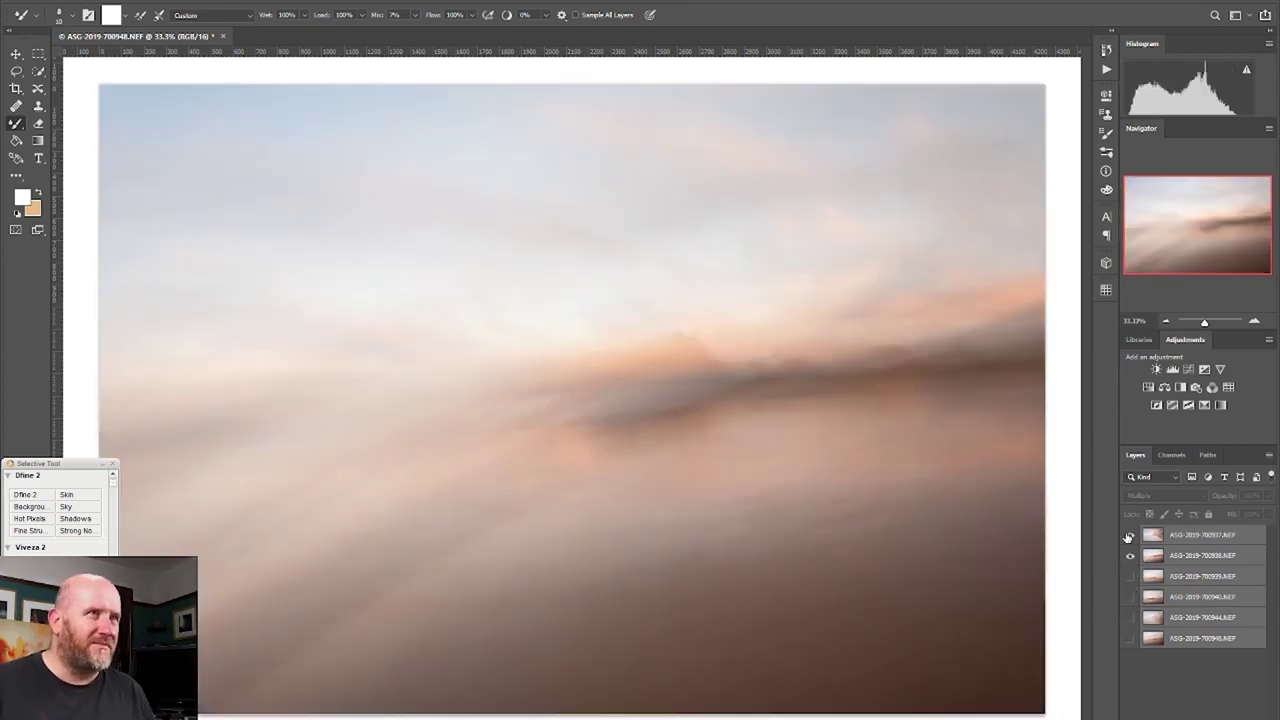
pyautogui.click(1131, 535)
pyautogui.press('v')
pyautogui.moveTo(691, 489)
pyautogui.mouseDown()
pyautogui.moveTo(635, 500)
pyautogui.moveTo(680, 457)
pyautogui.mouseUp()
# - Align the horizons of the third and fourth sunset layers
pyautogui.click(1131, 576)
pyautogui.click(1200, 576)
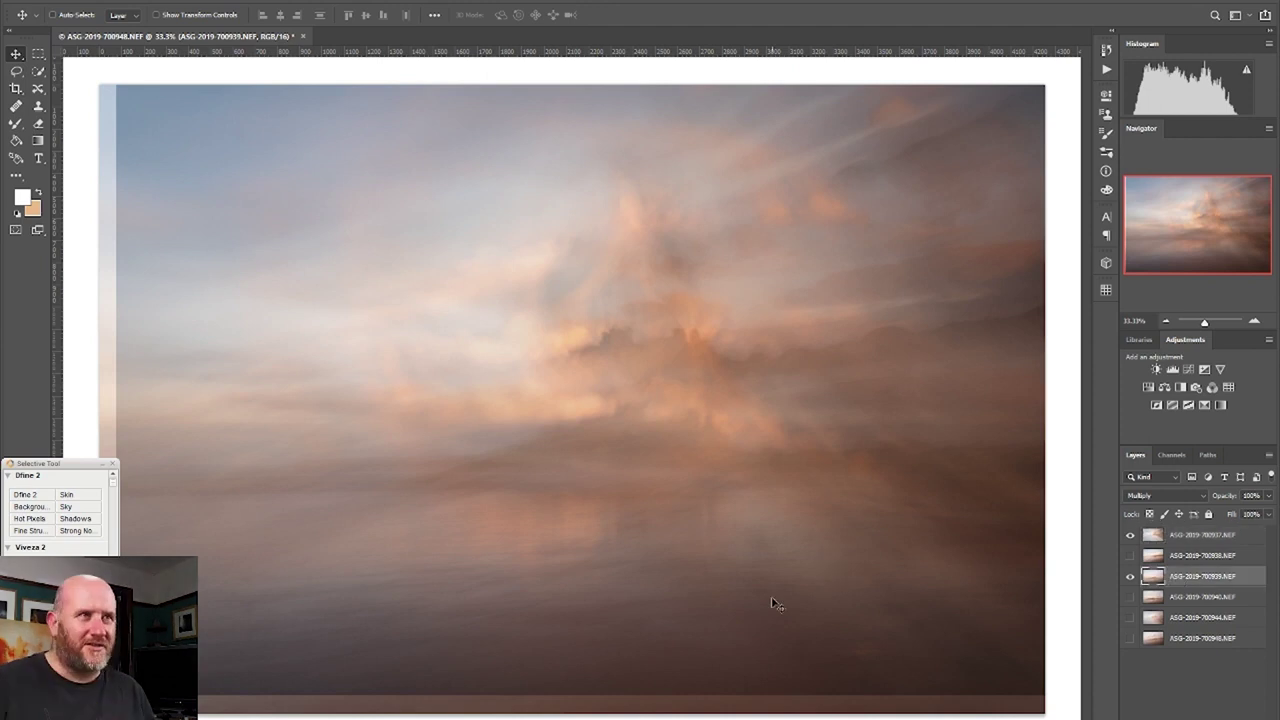
pyautogui.moveTo(771, 600); pyautogui.dragTo(766, 528)
pyautogui.click(1131, 596)
pyautogui.click(1131, 576)
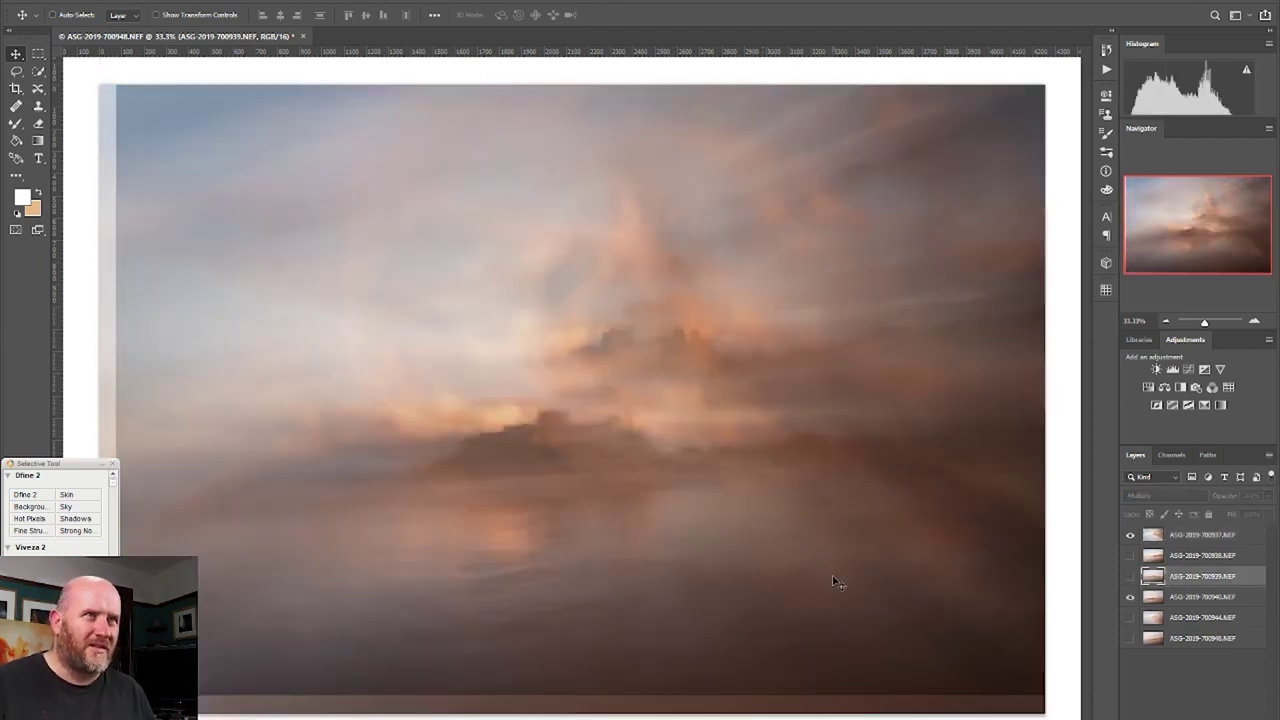
pyautogui.moveTo(760, 520); pyautogui.dragTo(691, 438)
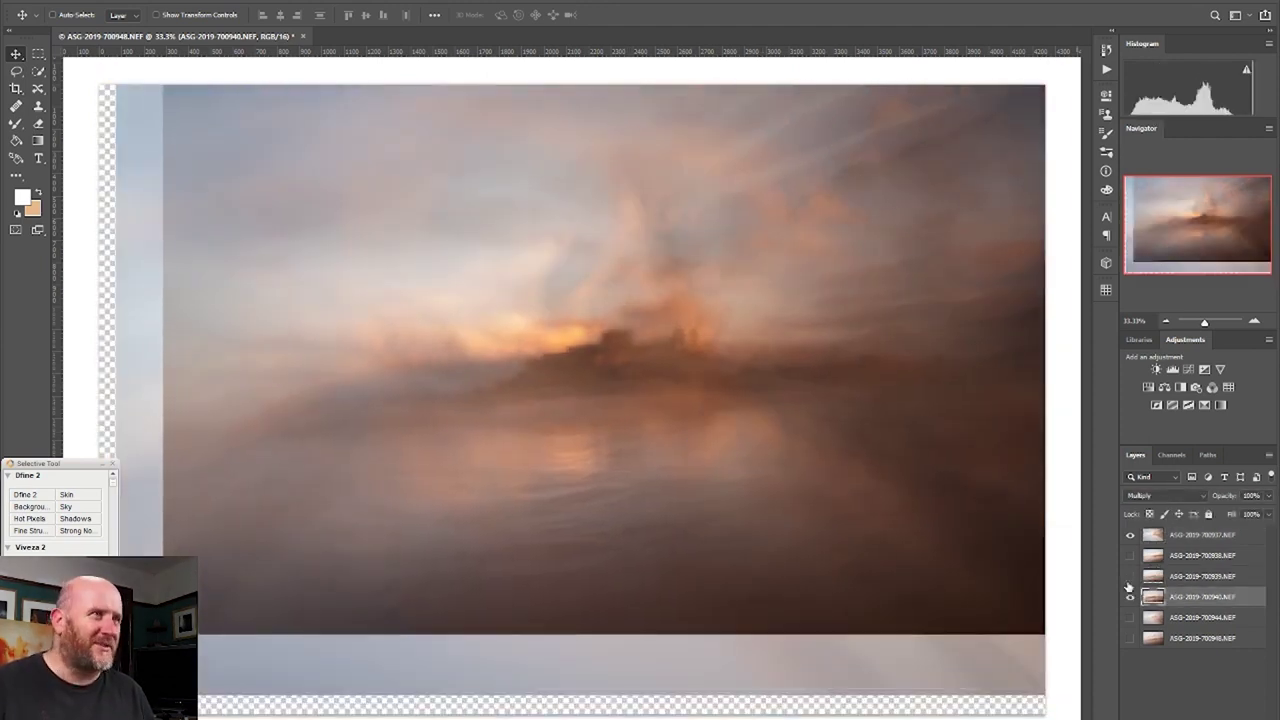
# - Align the horizons of the fifth and sixth sunset layers
pyautogui.click(1131, 596)
pyautogui.click(1131, 617)
pyautogui.click(1200, 617)
pyautogui.moveTo(751, 506); pyautogui.dragTo(731, 405)
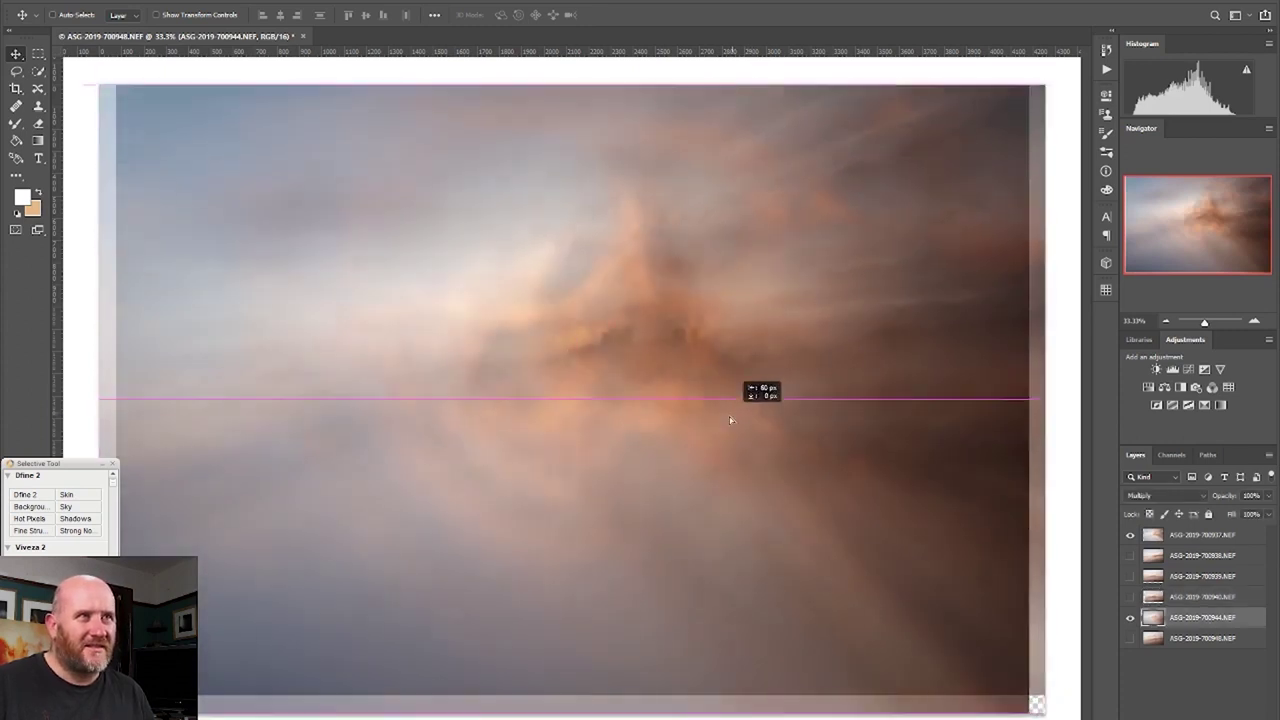
pyautogui.click(1131, 617)
pyautogui.click(1131, 638)
pyautogui.click(1200, 638)
pyautogui.moveTo(760, 520)
pyautogui.mouseDown()
pyautogui.moveTo(810, 490)
pyautogui.moveTo(800, 528)
pyautogui.mouseUp()
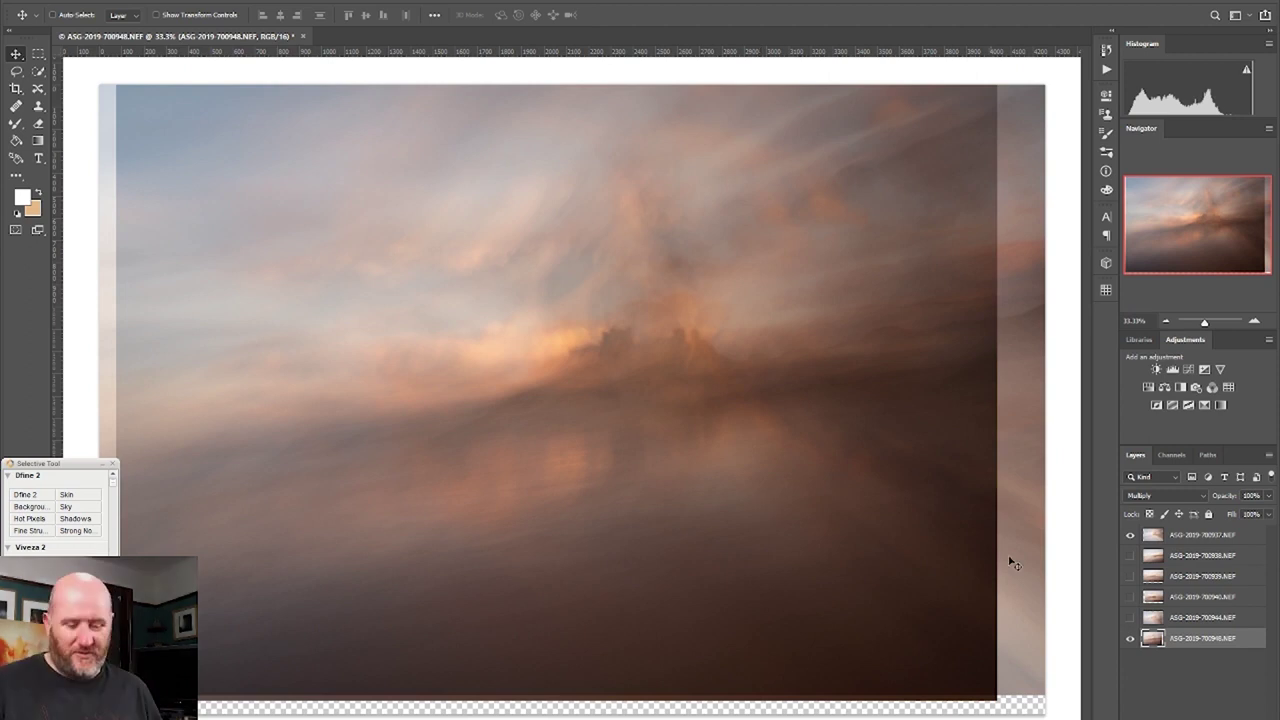
# - Make all layers visible again and select them all
pyautogui.moveTo(1131, 555); pyautogui.dragTo(1131, 617)
pyautogui.keyDown('shift'); pyautogui.click(1192, 530); pyautogui.keyUp('shift')
pyautogui.click(1165, 495)
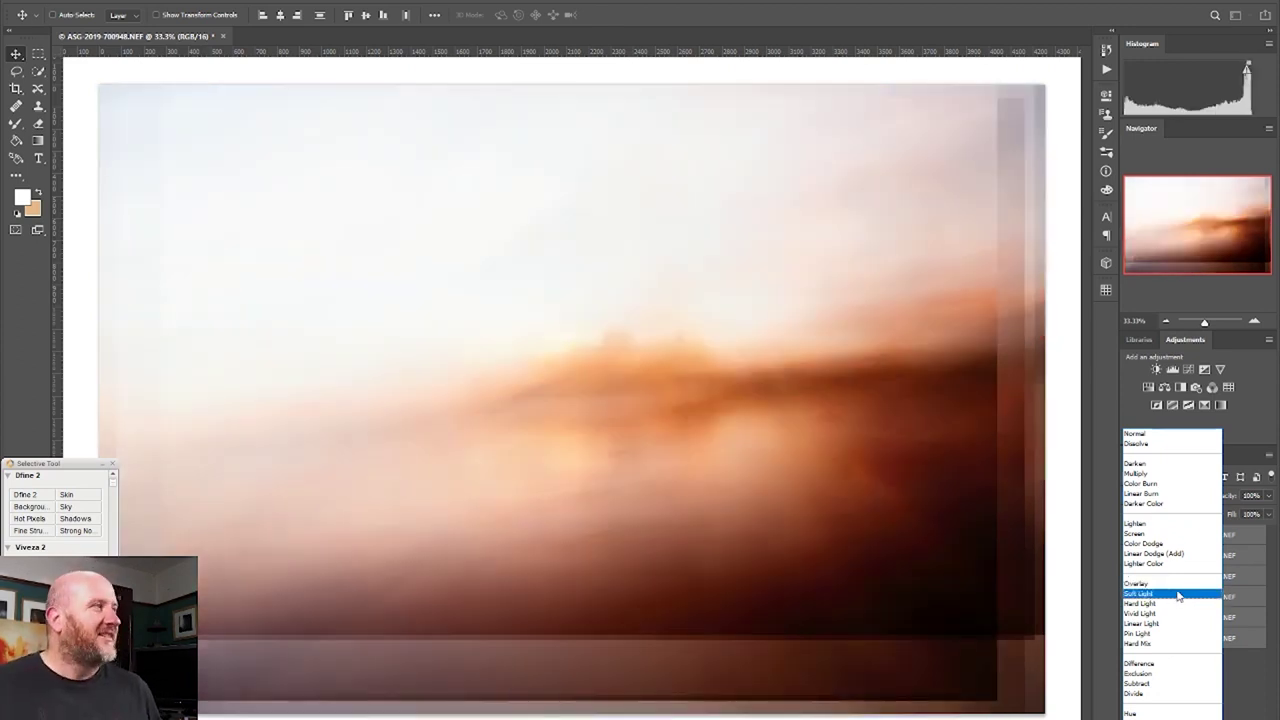
# - Blend all layers in Soft Light and toggle layers to compare the result
pyautogui.click(1178, 596)
pyautogui.click(1130, 556)
pyautogui.click(1130, 556)
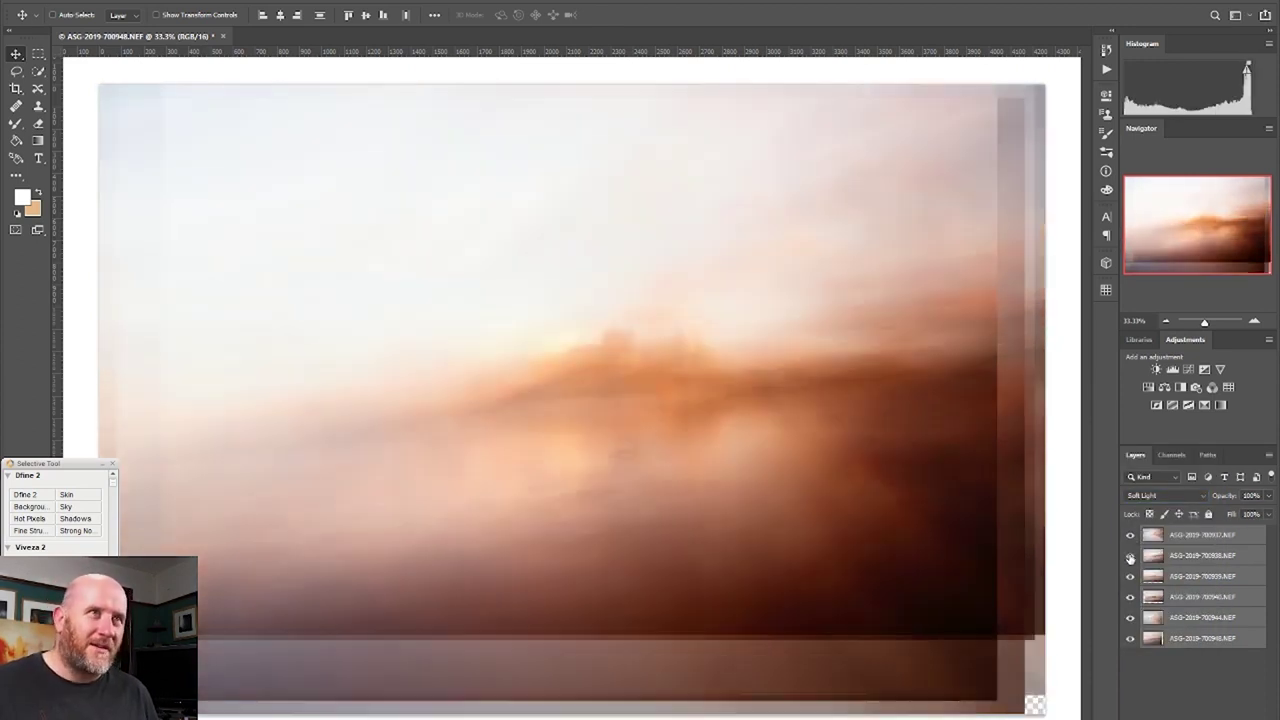
pyautogui.click(1130, 576)
pyautogui.click(1130, 597)
pyautogui.click(1130, 597)
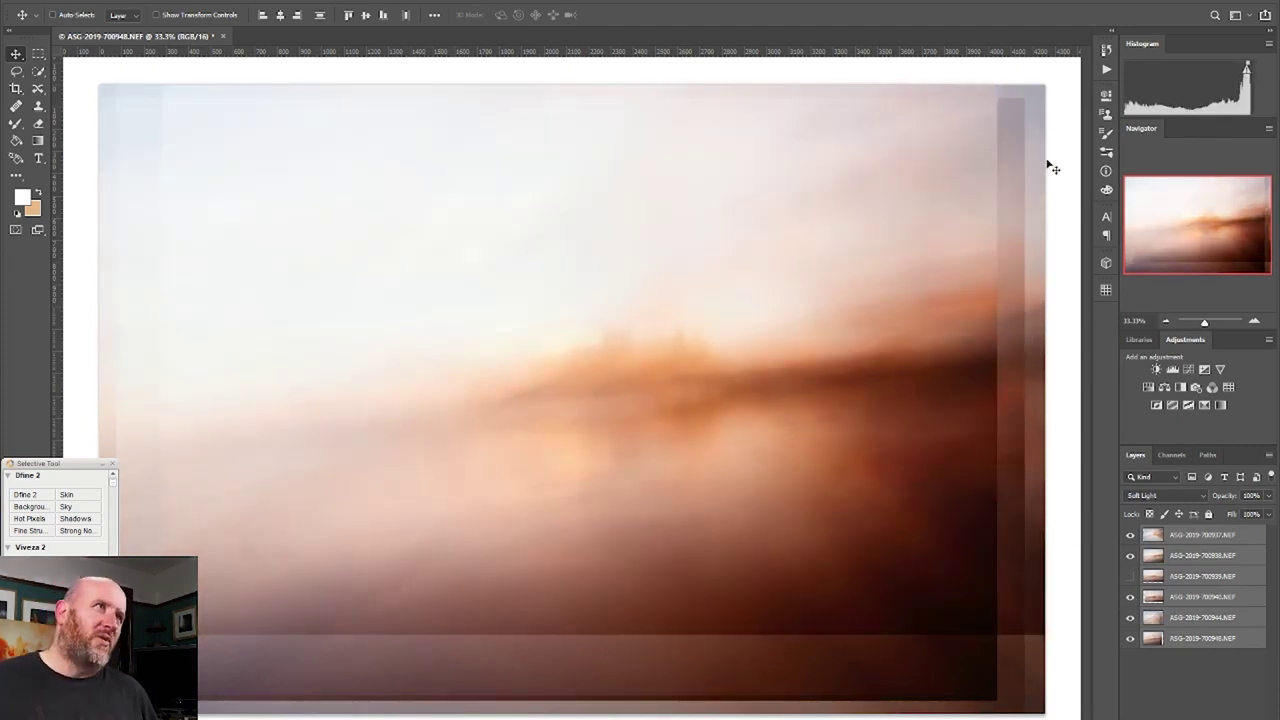
pyautogui.click(1130, 638)
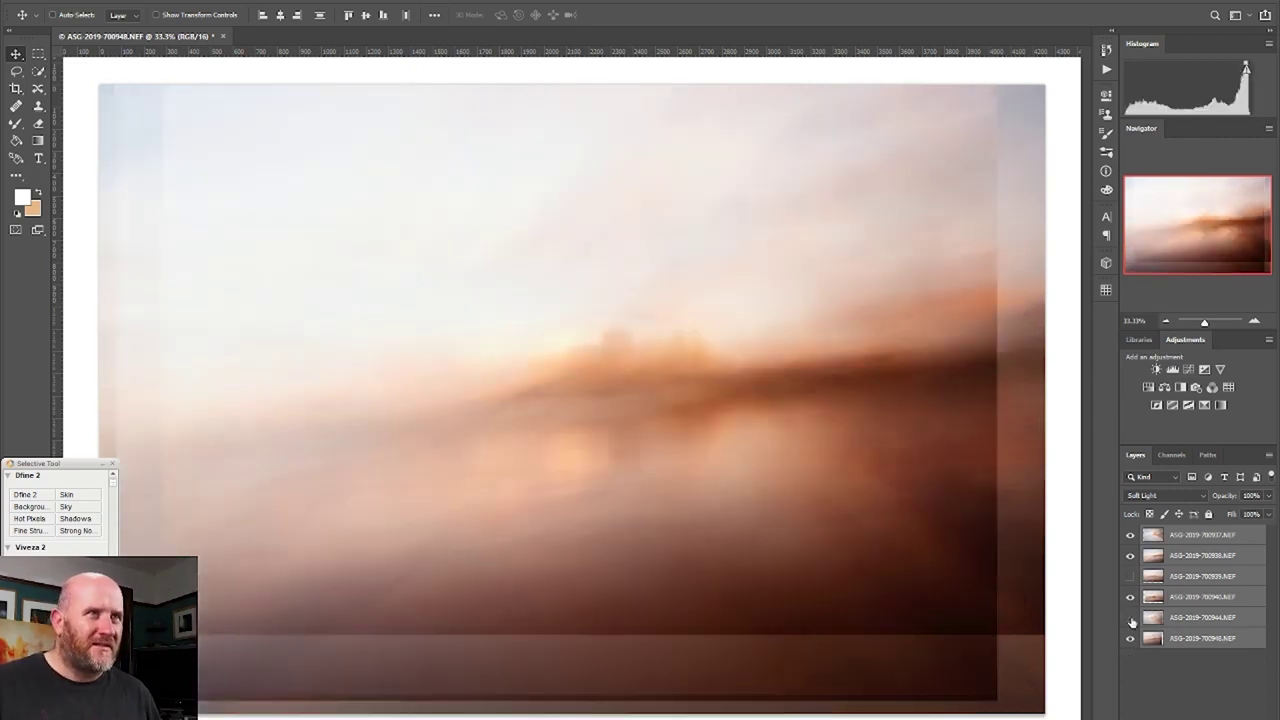
pyautogui.click(1130, 617)
pyautogui.click(1130, 535)
pyautogui.click(1130, 535)
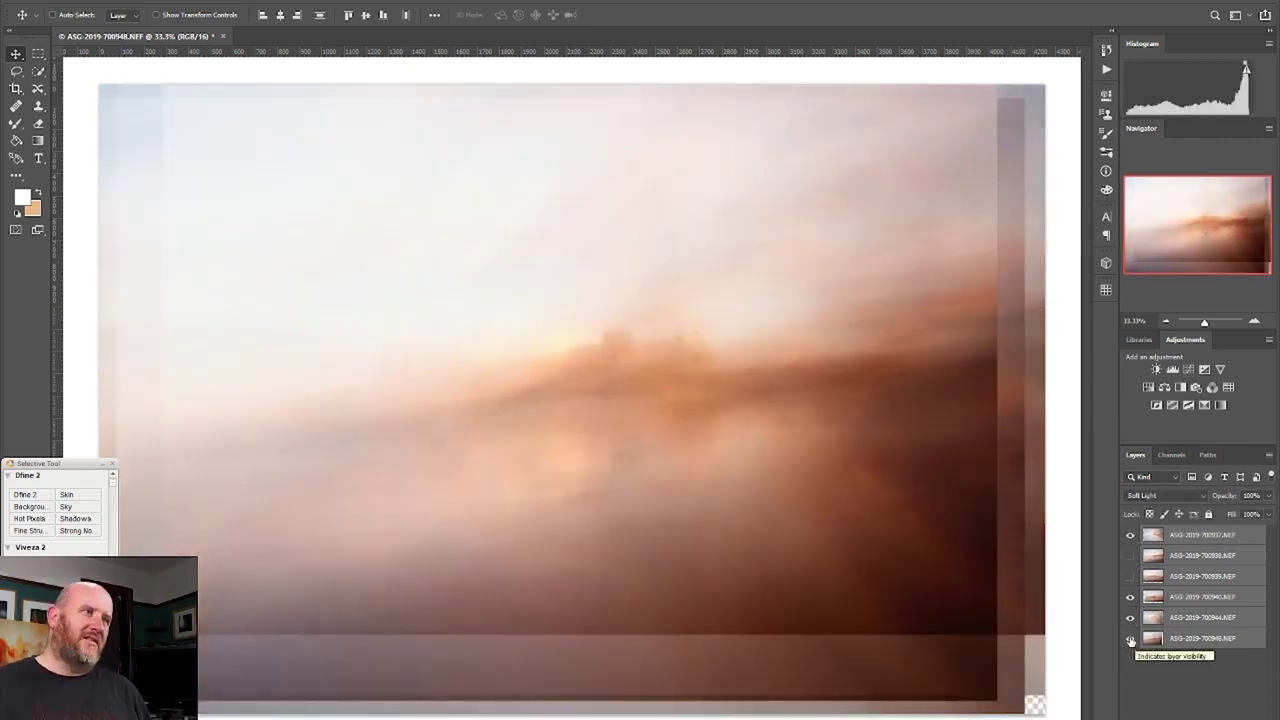
pyautogui.click(1130, 617)
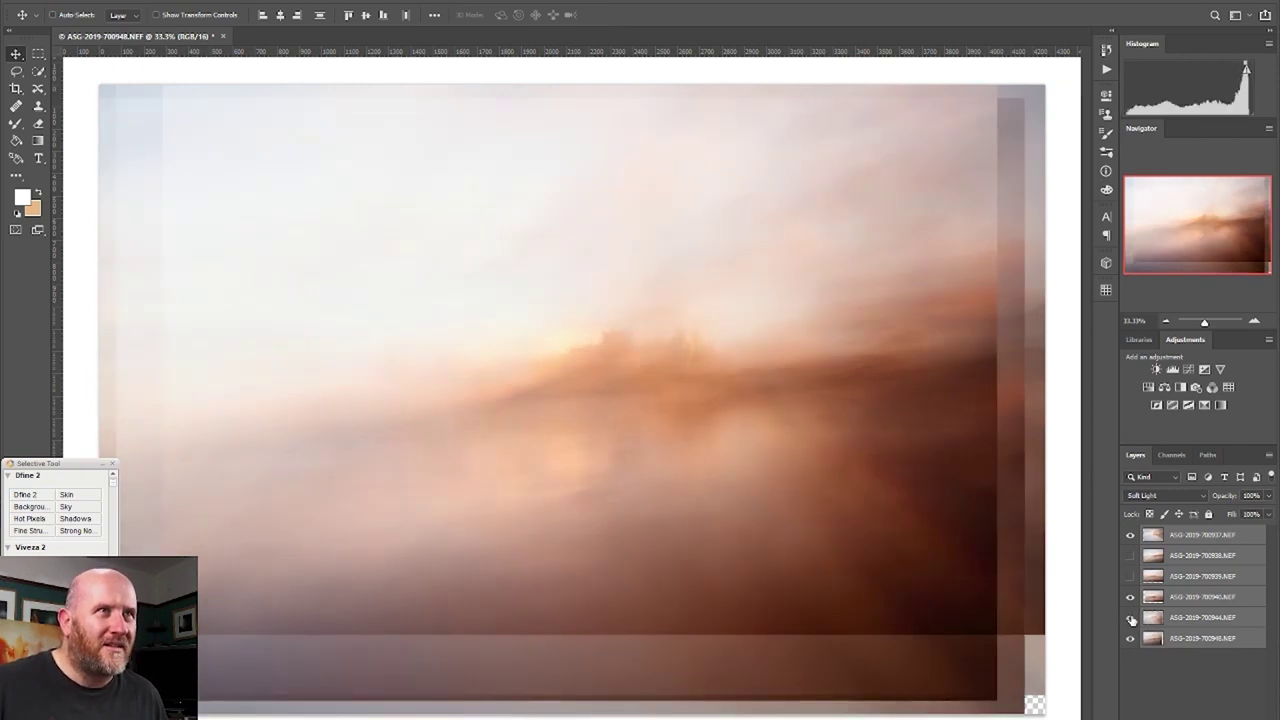
pyautogui.click(1132, 556)
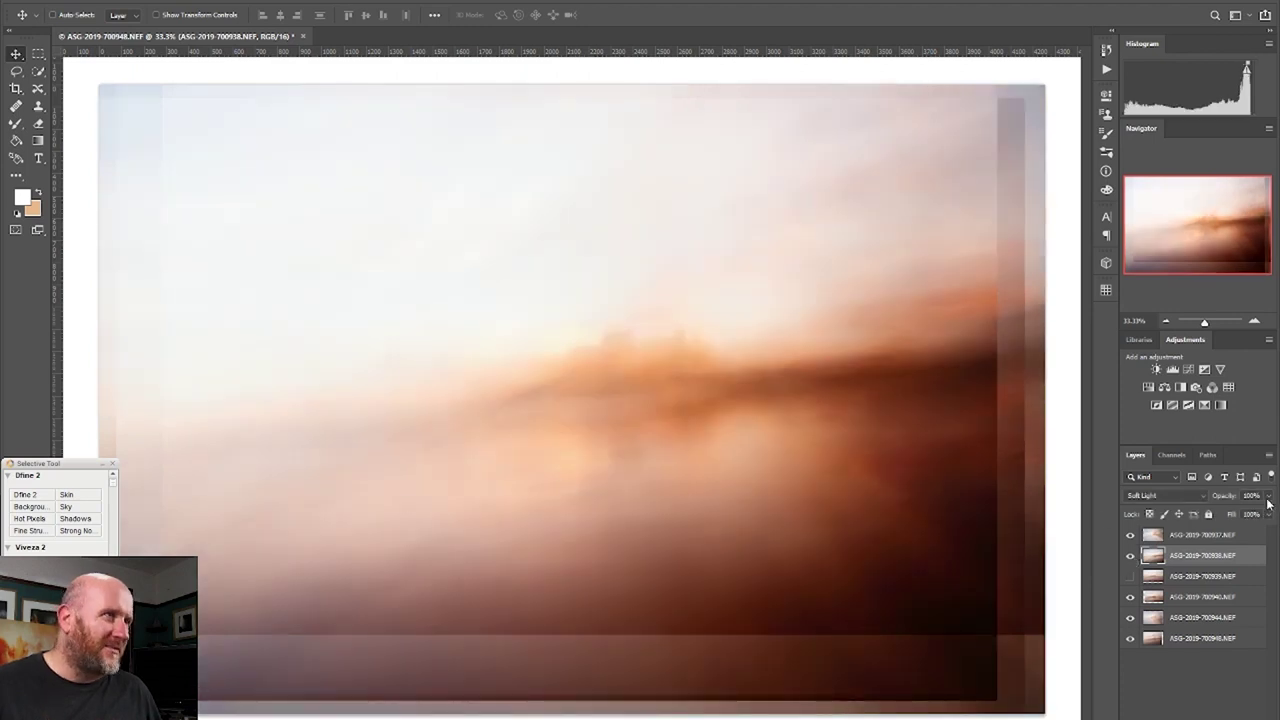
# - Set 700938 to 71% opacity and fade it with a black-to-white gradient mask
pyautogui.moveTo(1268, 504); pyautogui.dragTo(1249, 517)
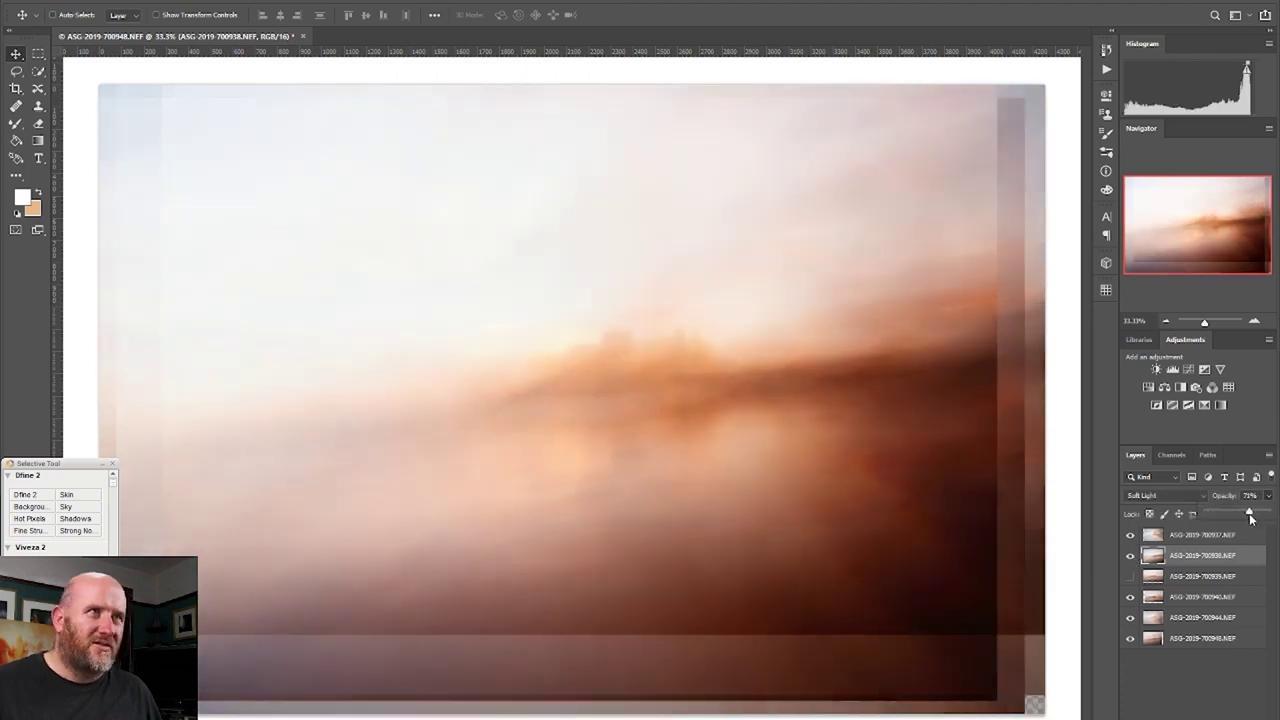
pyautogui.press('g')
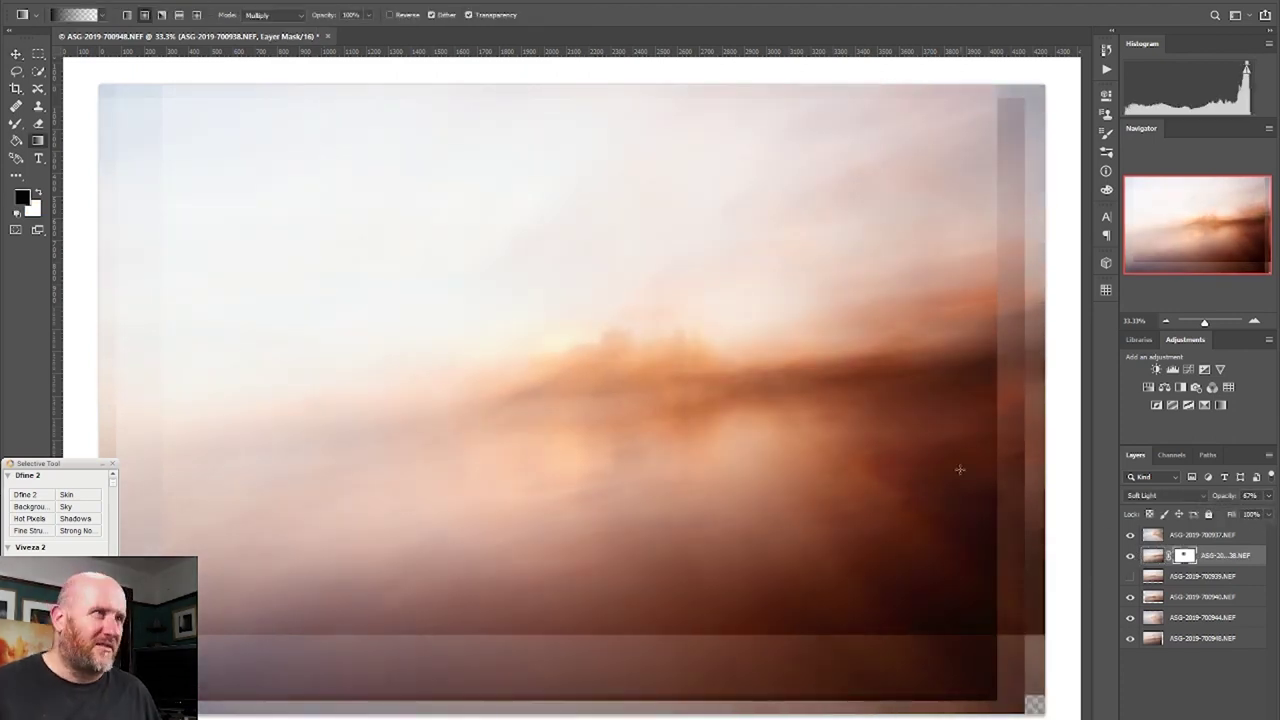
pyautogui.click(102, 15)
pyautogui.doubleClick(24, 44)
pyautogui.moveTo(456, 251); pyautogui.dragTo(485, 400)
# - Blend the 700944 and 700940 layers in with gradient masks, softening the bottom band
pyautogui.click(1145, 618)
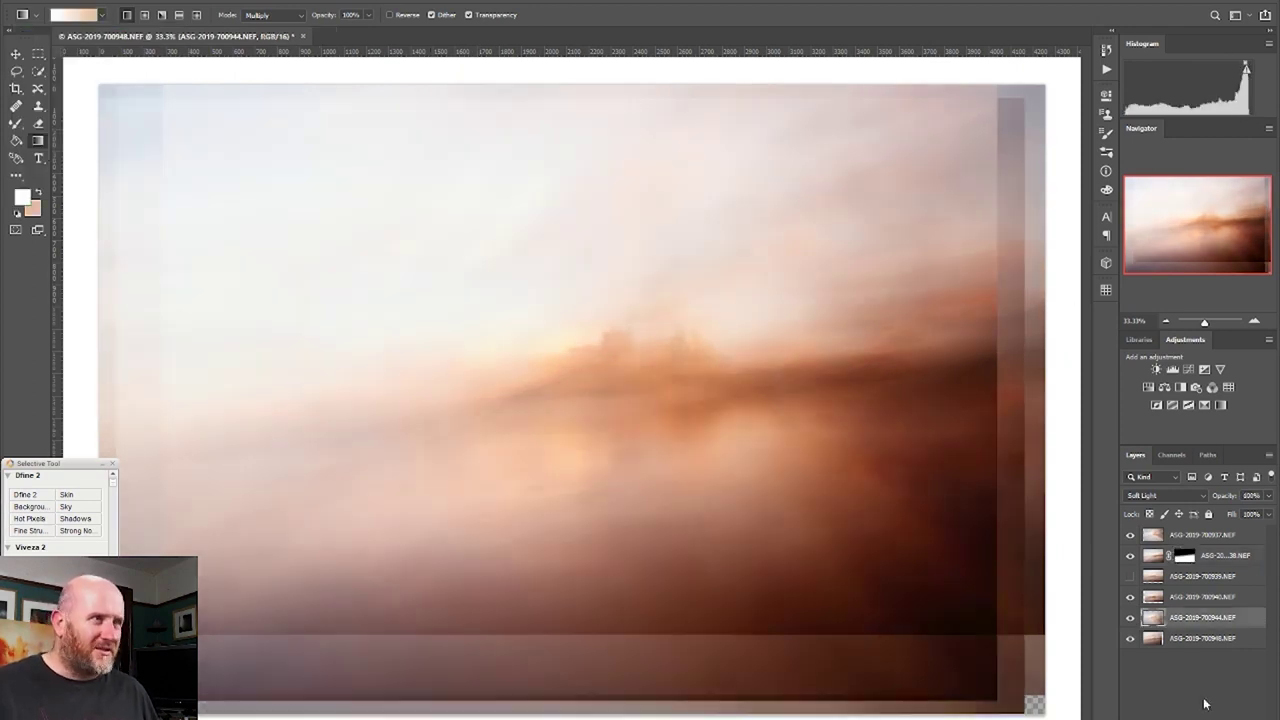
pyautogui.moveTo(429, 283); pyautogui.dragTo(440, 455)
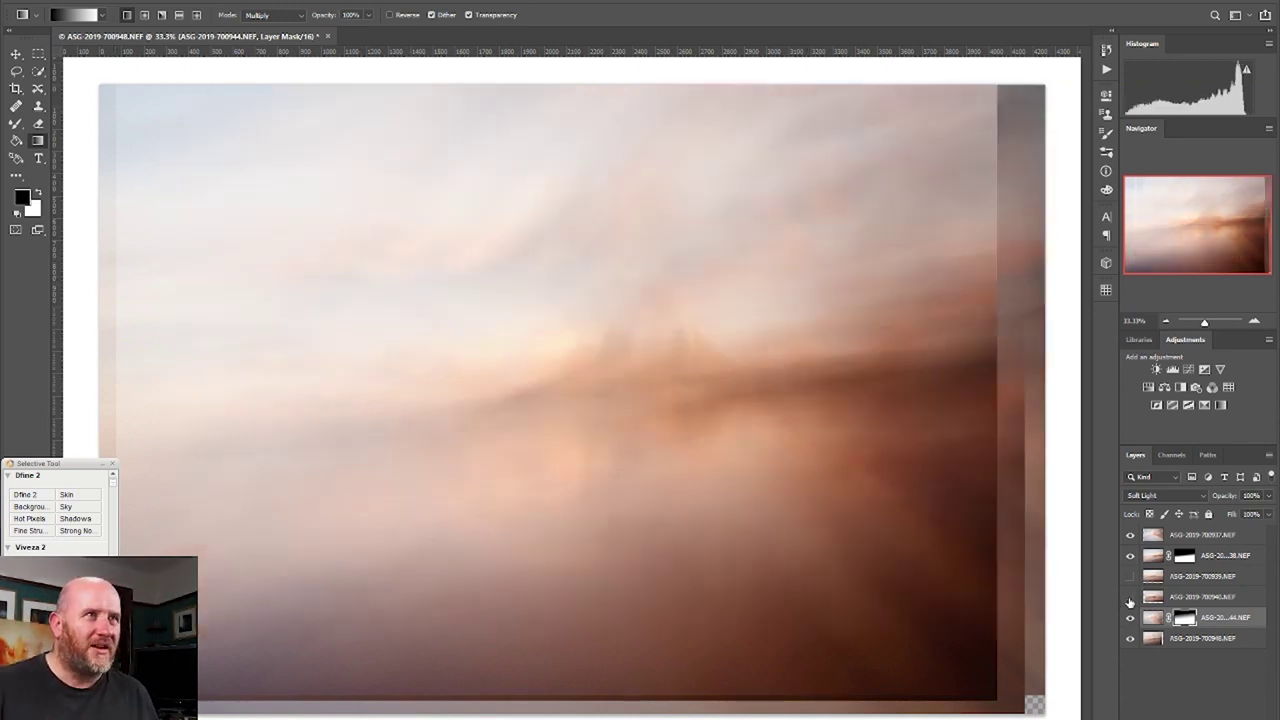
pyautogui.click(1200, 597)
pyautogui.click(1214, 686)
pyautogui.moveTo(971, 653); pyautogui.dragTo(792, 392)
pyautogui.moveTo(639, 538); pyautogui.dragTo(639, 538)
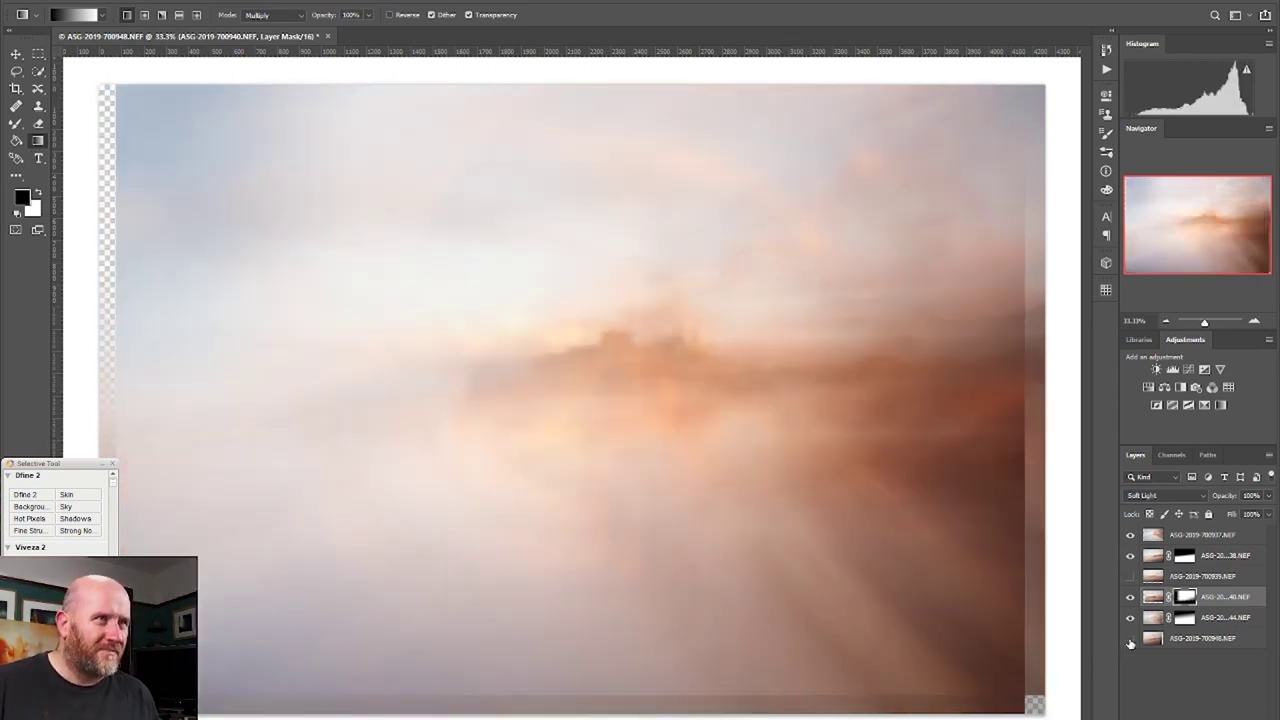
# - Mask the bottom photo layer with a gradient that brightens the lower image
pyautogui.click(1200, 638)
pyautogui.click(1214, 686)
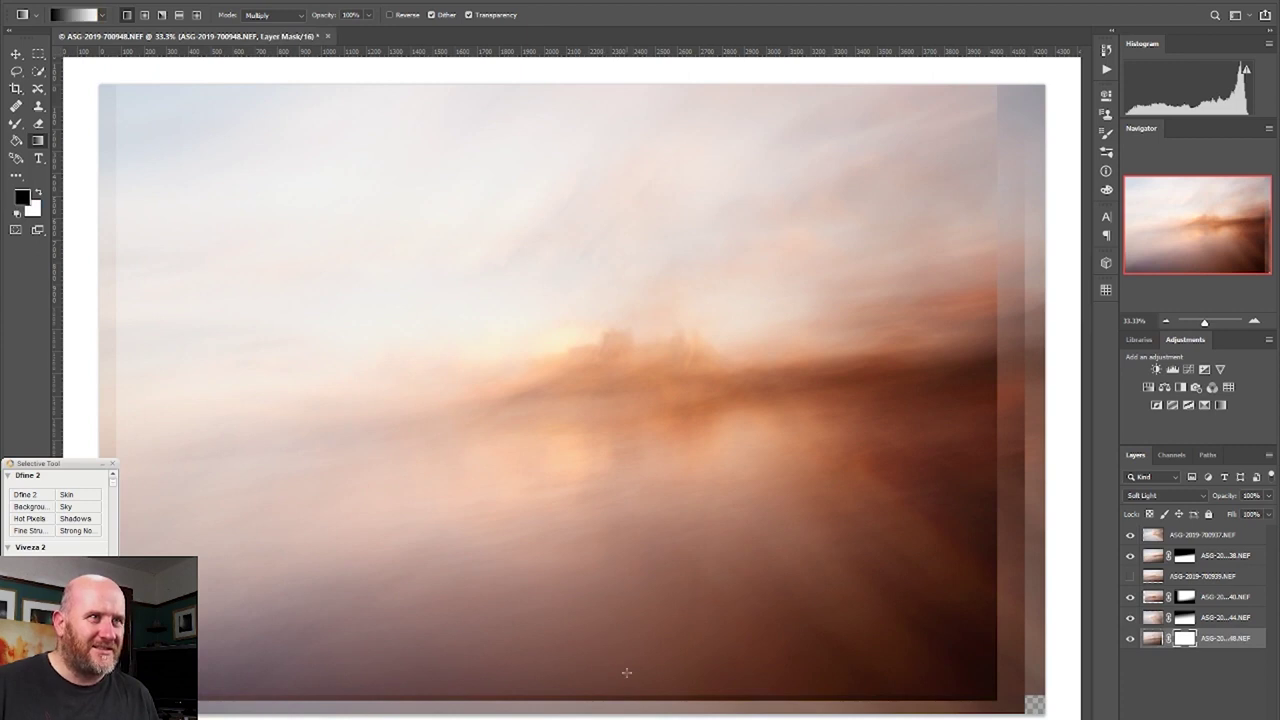
pyautogui.moveTo(584, 238); pyautogui.dragTo(584, 238)
pyautogui.hotkey('ctrl', '-')
pyautogui.hotkey('ctrl', '-')
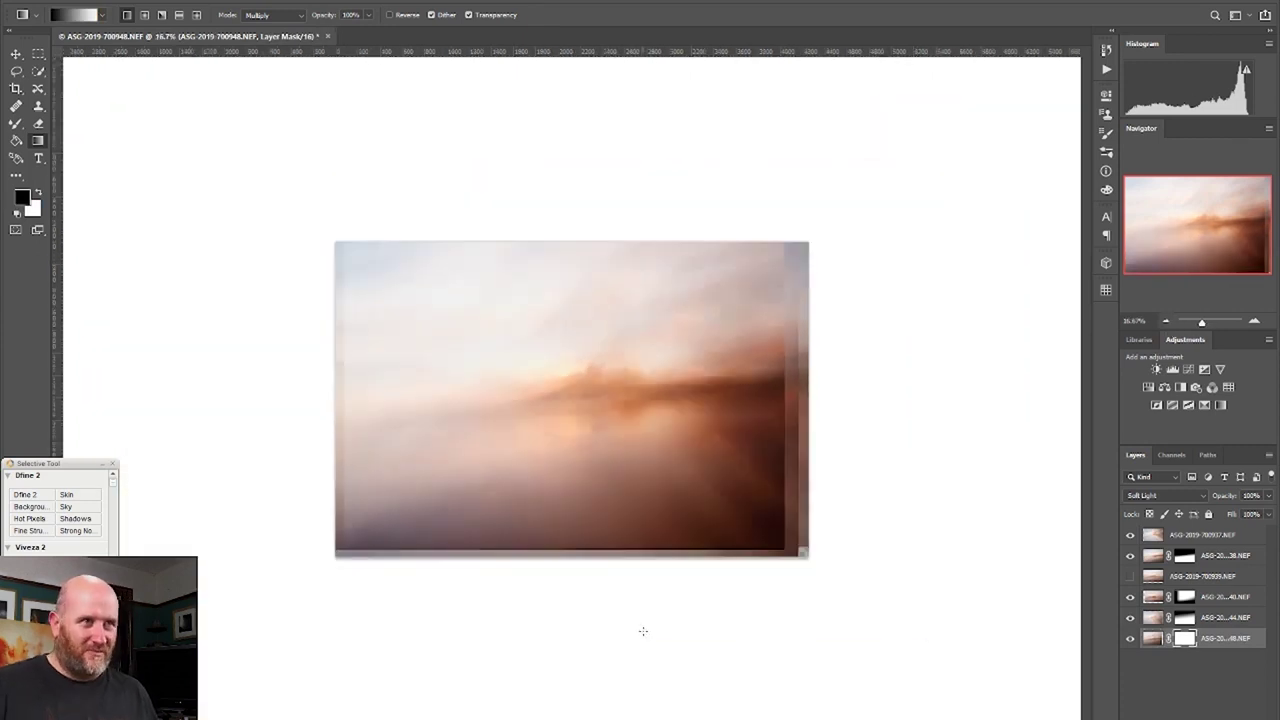
pyautogui.moveTo(639, 630); pyautogui.dragTo(639, 630)
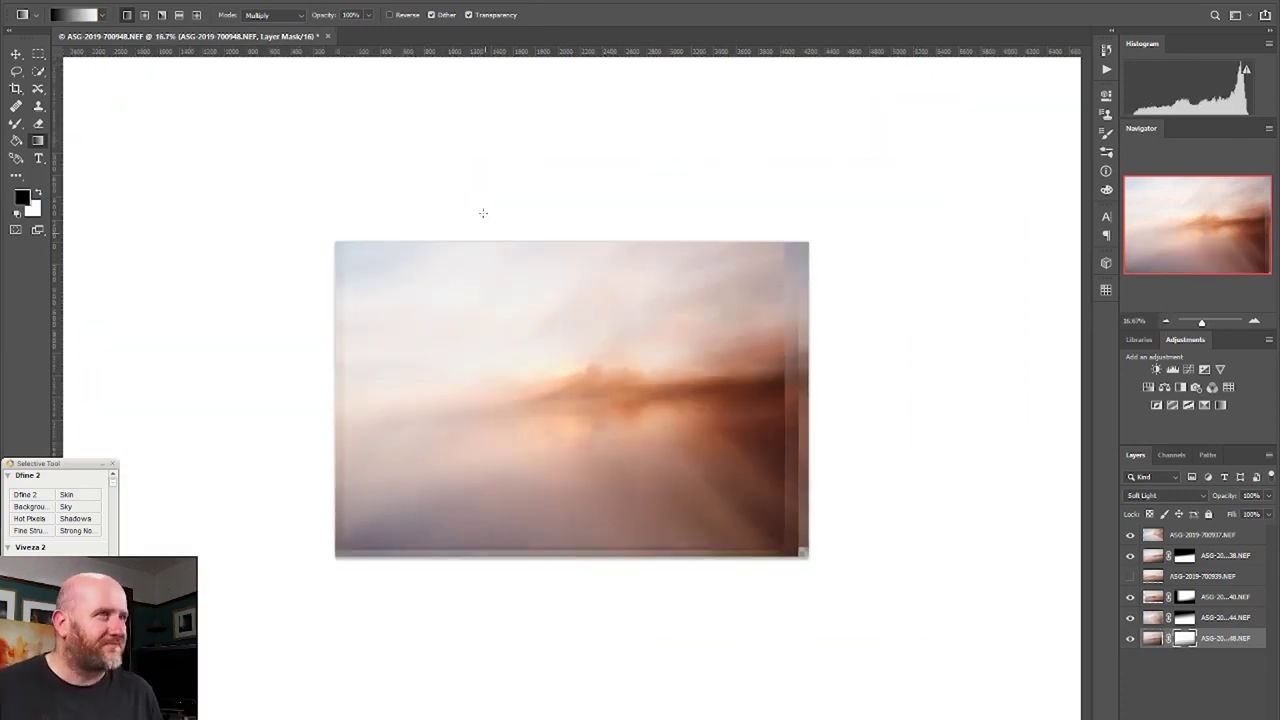
pyautogui.doubleClick(1254, 321)
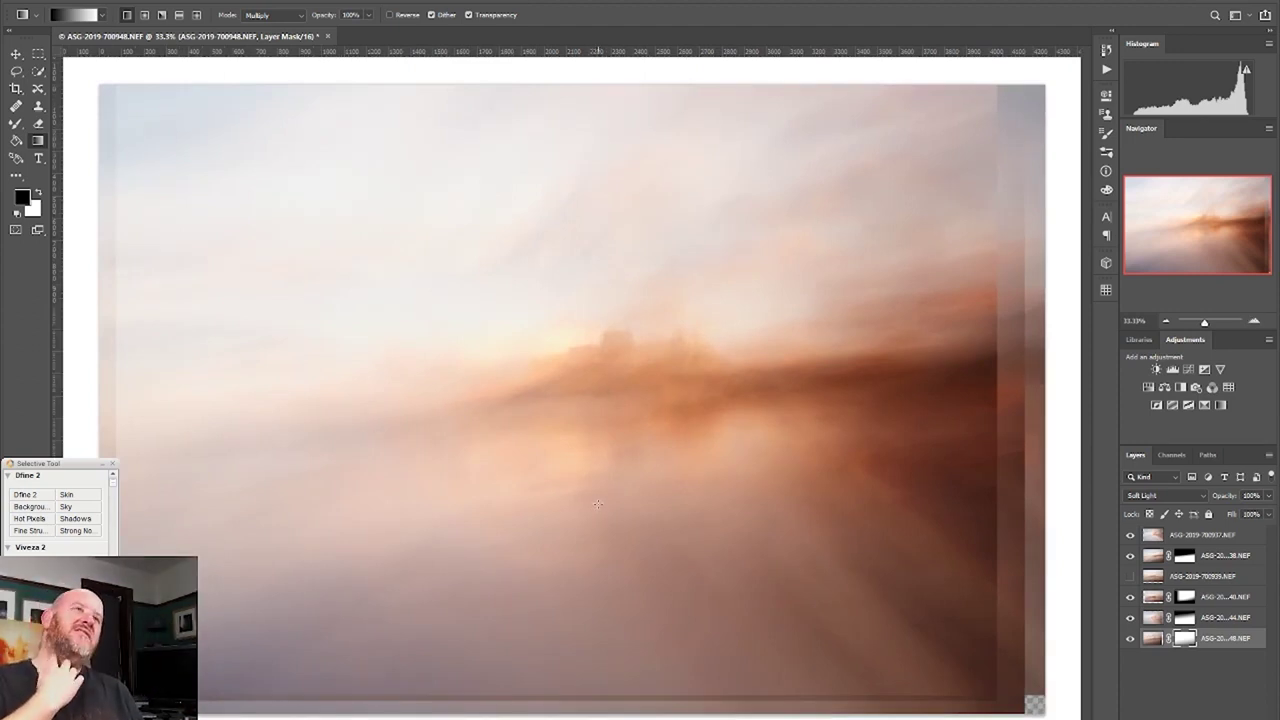
# - Crop in the ragged left, right and bottom edges, then add a Curves adjustment layer
pyautogui.press('c')
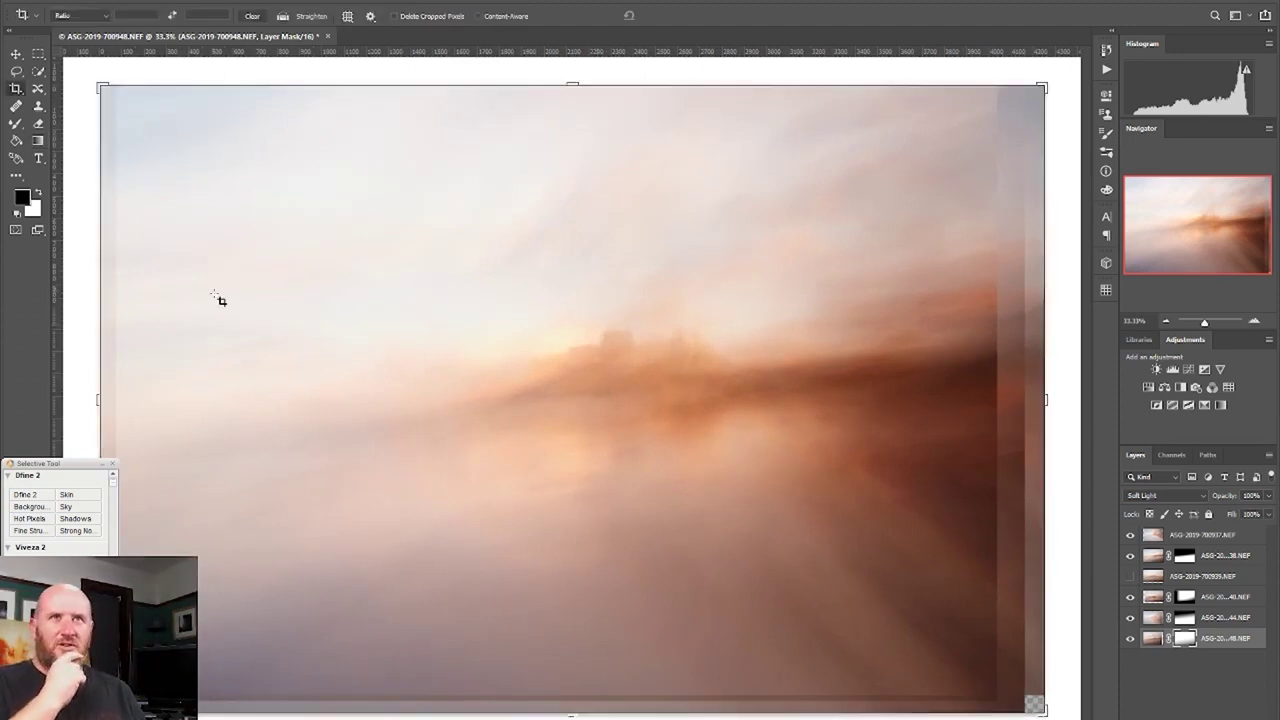
pyautogui.moveTo(99, 380); pyautogui.dragTo(114, 380)
pyautogui.moveTo(1034, 371); pyautogui.dragTo(1013, 398)
pyautogui.moveTo(571, 712); pyautogui.dragTo(571, 703)
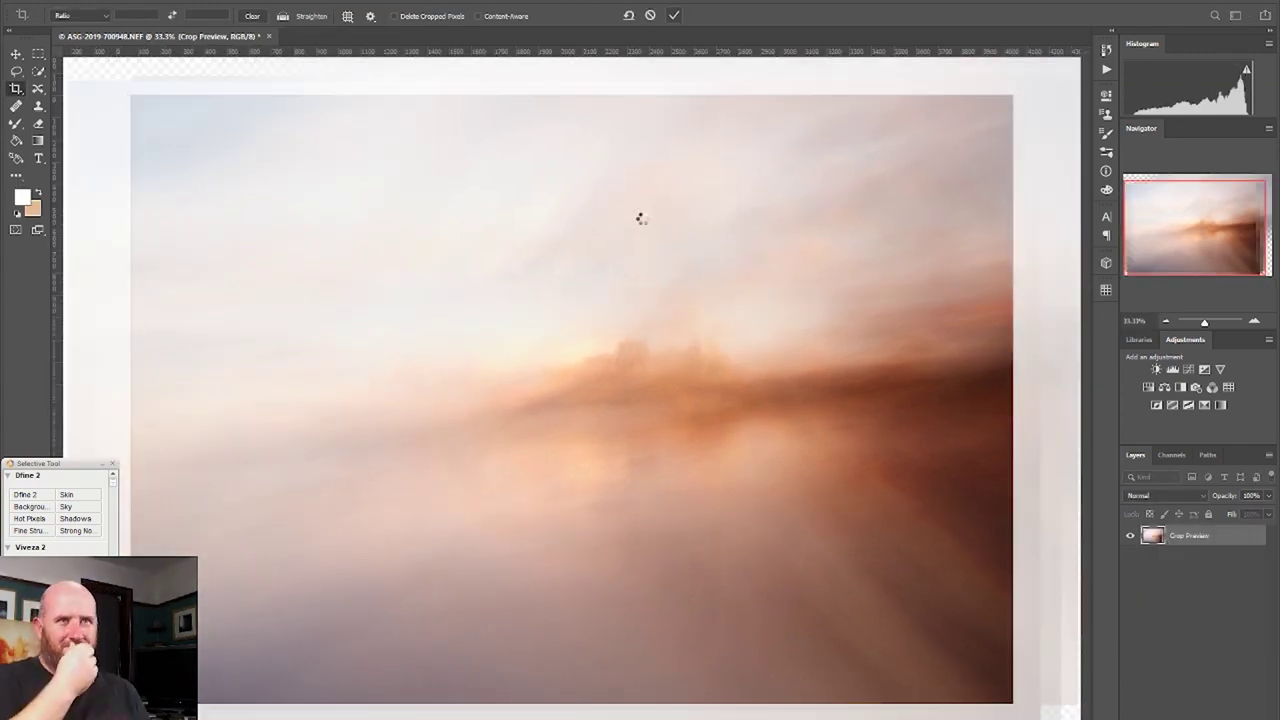
pyautogui.press('Return')
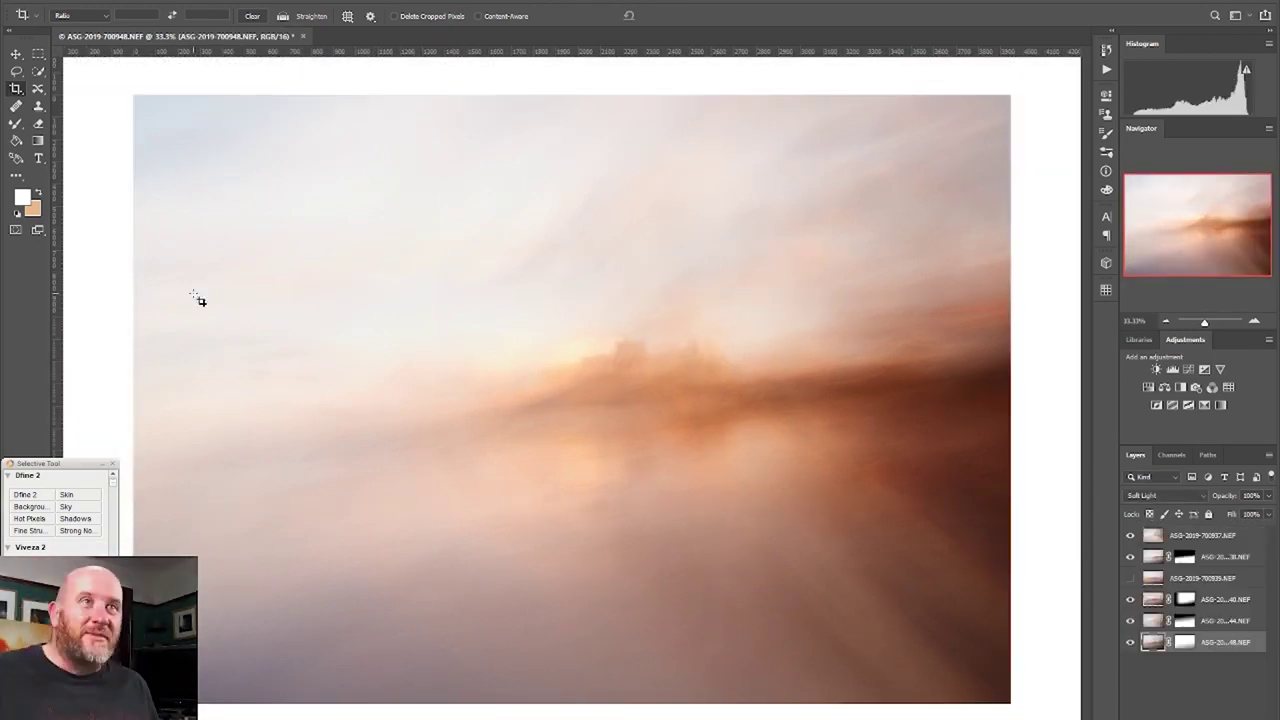
pyautogui.click(1172, 369)
# - Shape the RGB curve with two points and pull the Red channel curve down
pyautogui.moveTo(997, 237); pyautogui.dragTo(1000, 242)
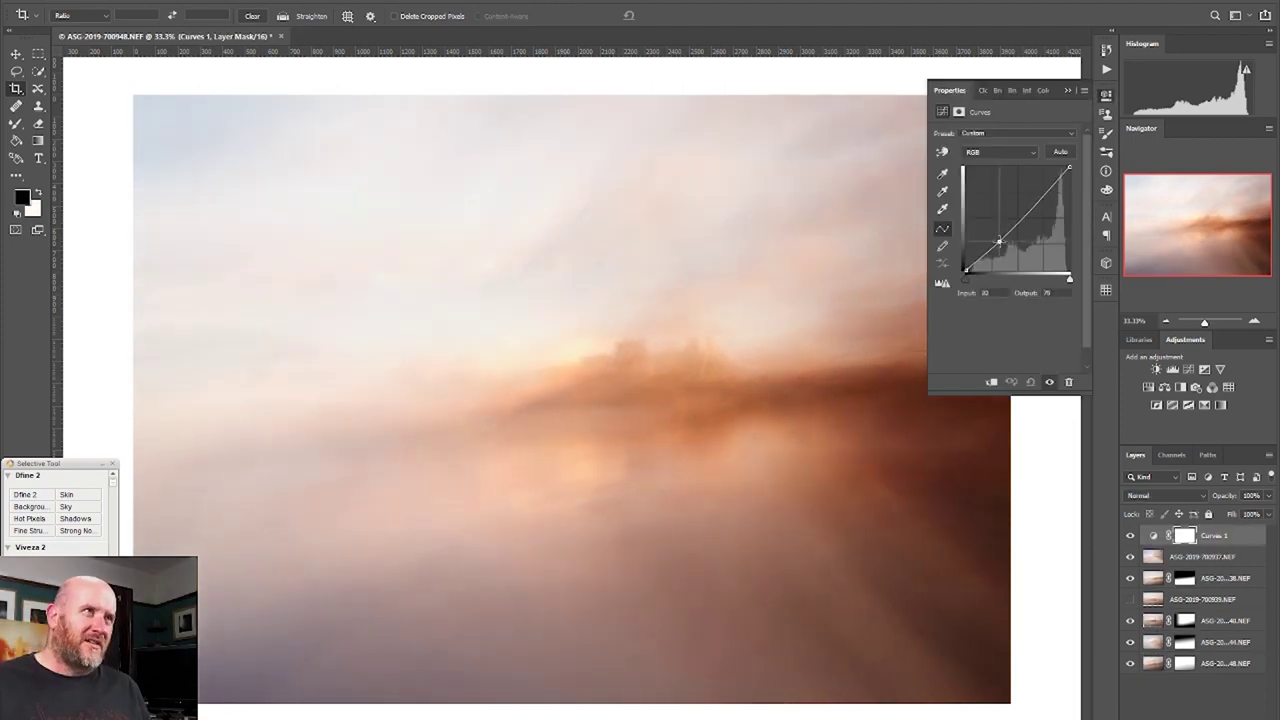
pyautogui.moveTo(1037, 203); pyautogui.dragTo(1094, 148)
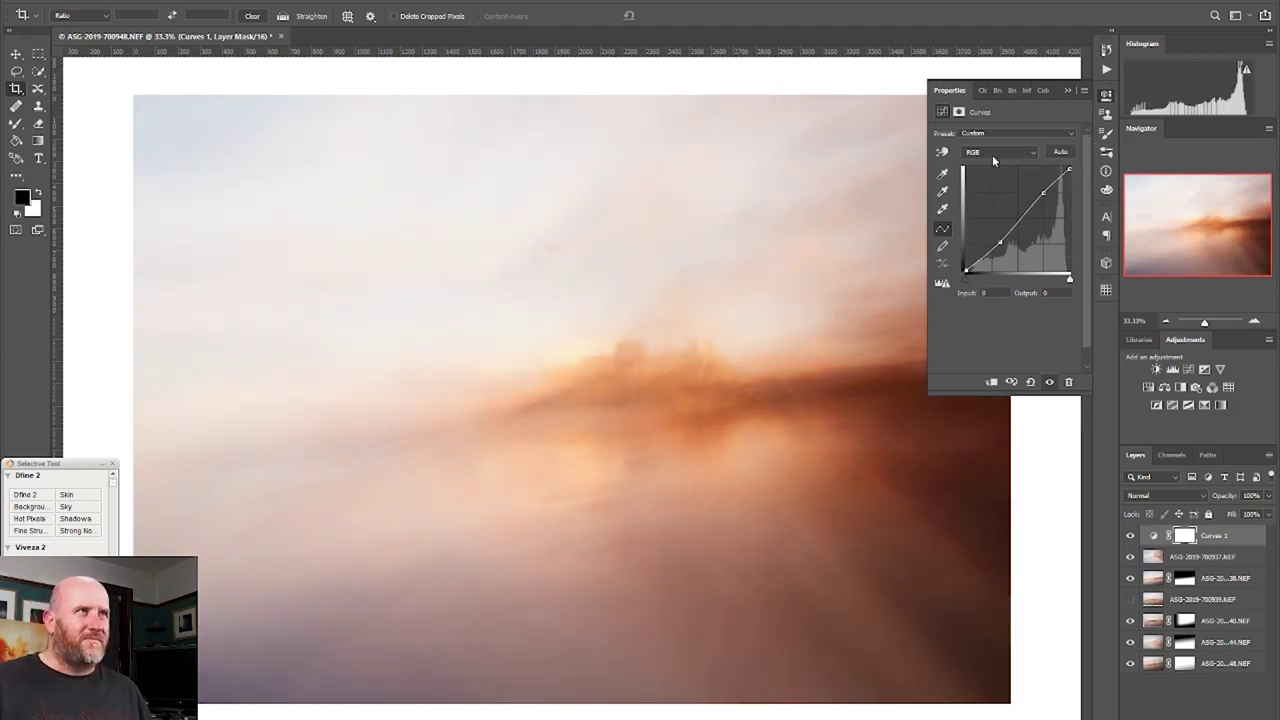
pyautogui.hotkey('alt', '3')
pyautogui.moveTo(1024, 207); pyautogui.dragTo(1025, 217)
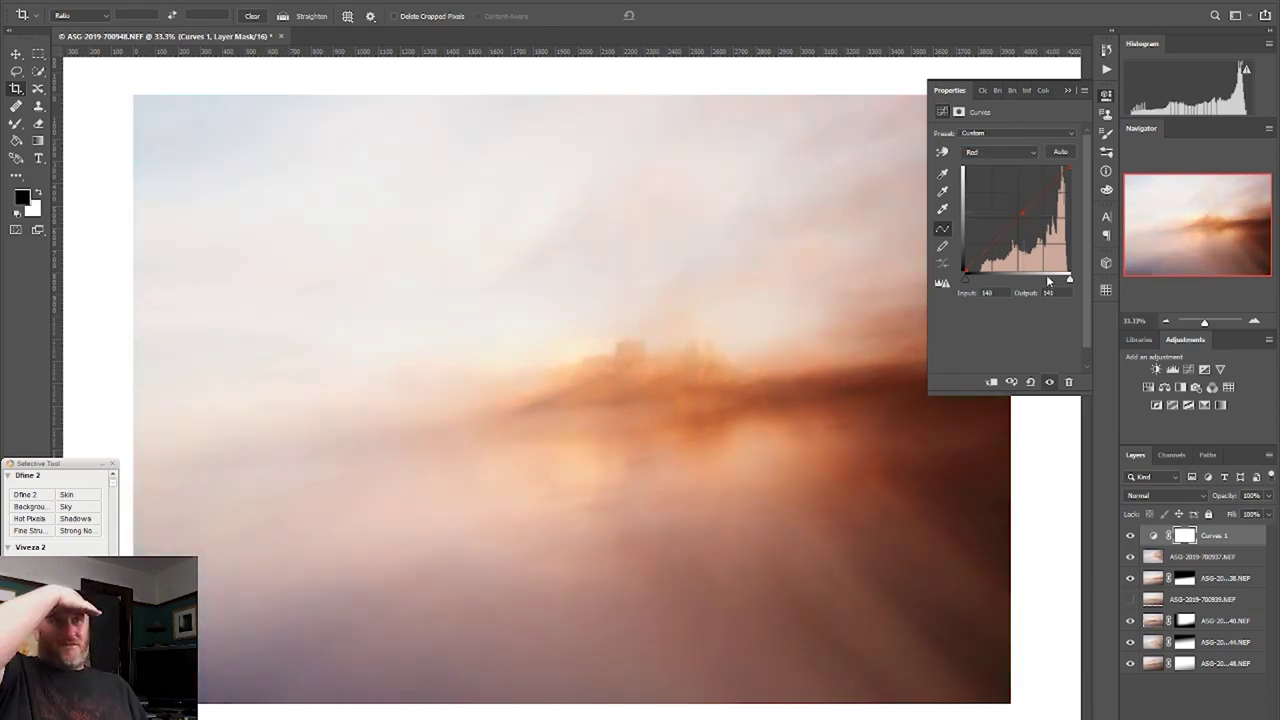
# - Add a Levels adjustment layer with midtones set to 0.60
pyautogui.click(1020, 190)
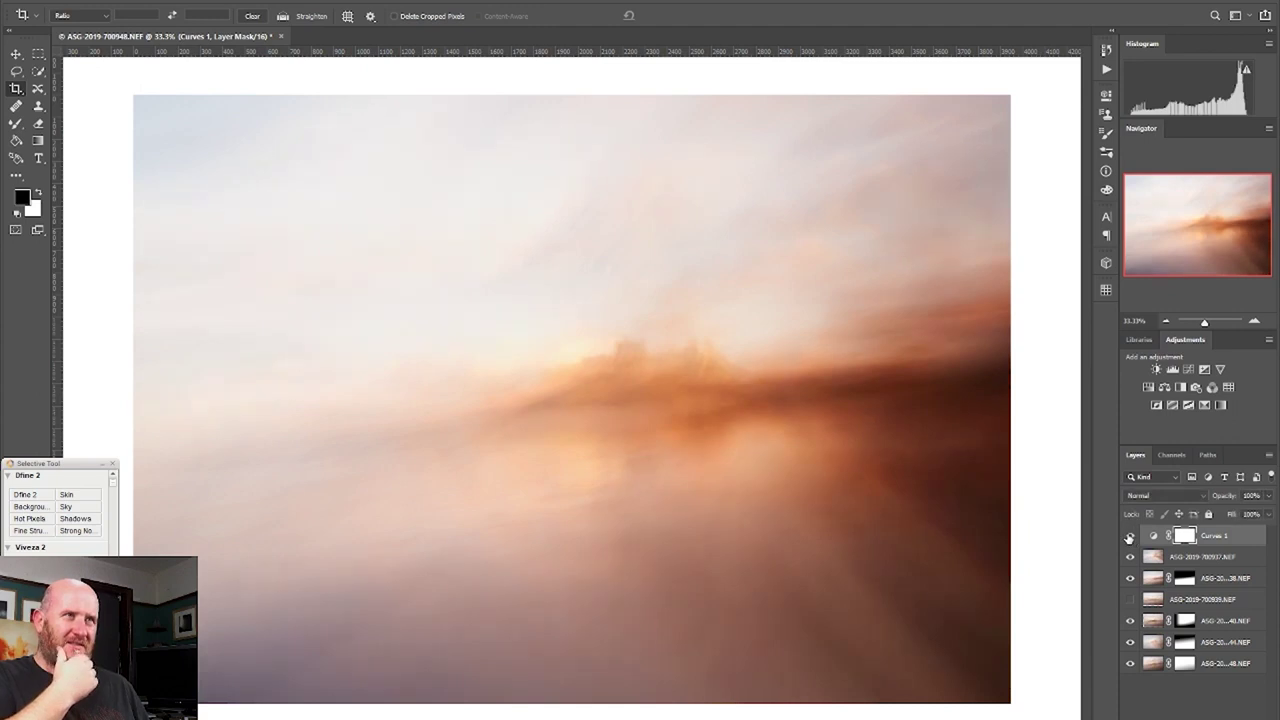
pyautogui.click(1172, 369)
pyautogui.moveTo(1015, 231); pyautogui.dragTo(1029, 233)
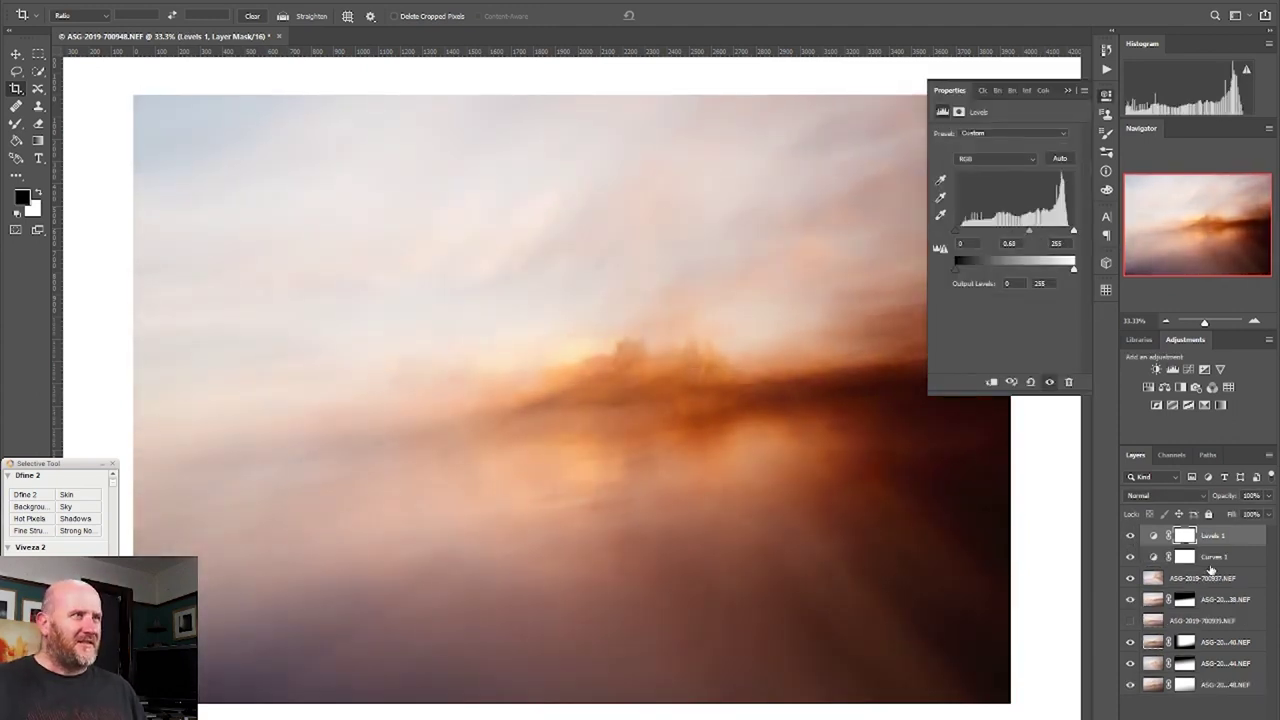
# - Draw a gradient on the Levels mask and lower the layer to 76% opacity
pyautogui.press('g')
pyautogui.moveTo(553, 368); pyautogui.dragTo(898, 557)
pyautogui.moveTo(357, 337); pyautogui.dragTo(809, 531)
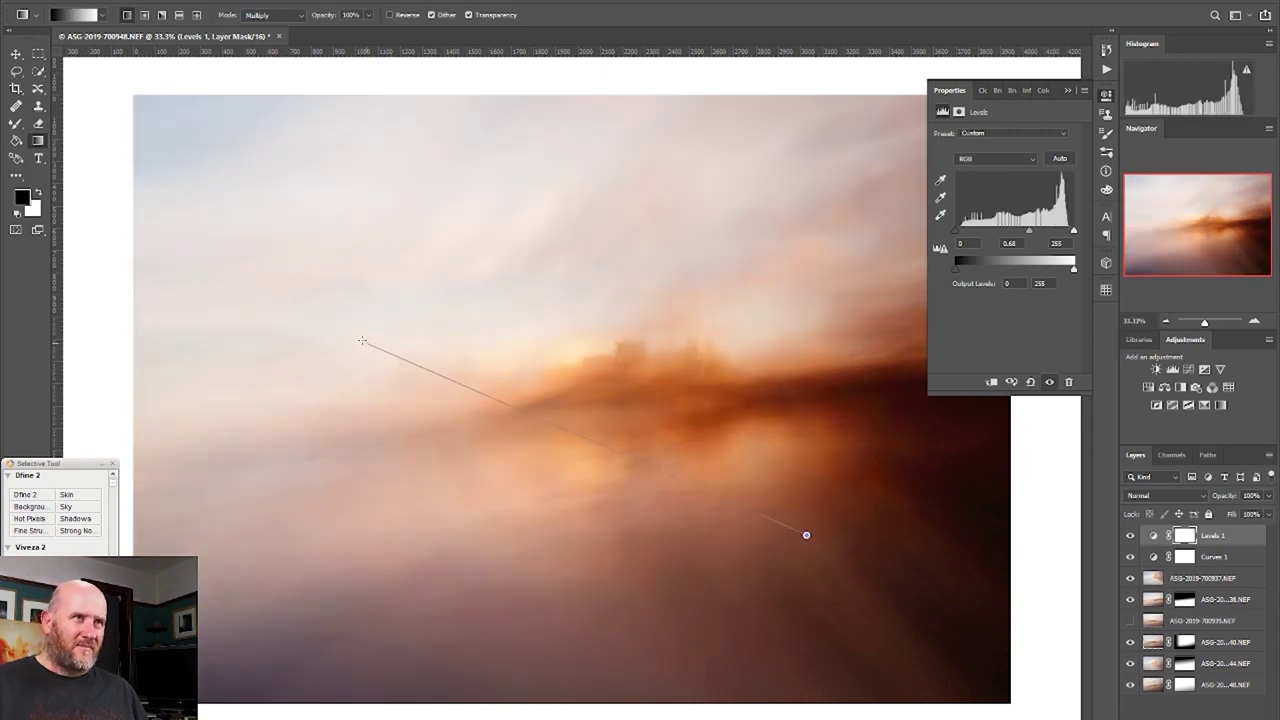
pyautogui.moveTo(1044, 295); pyautogui.dragTo(702, 333)
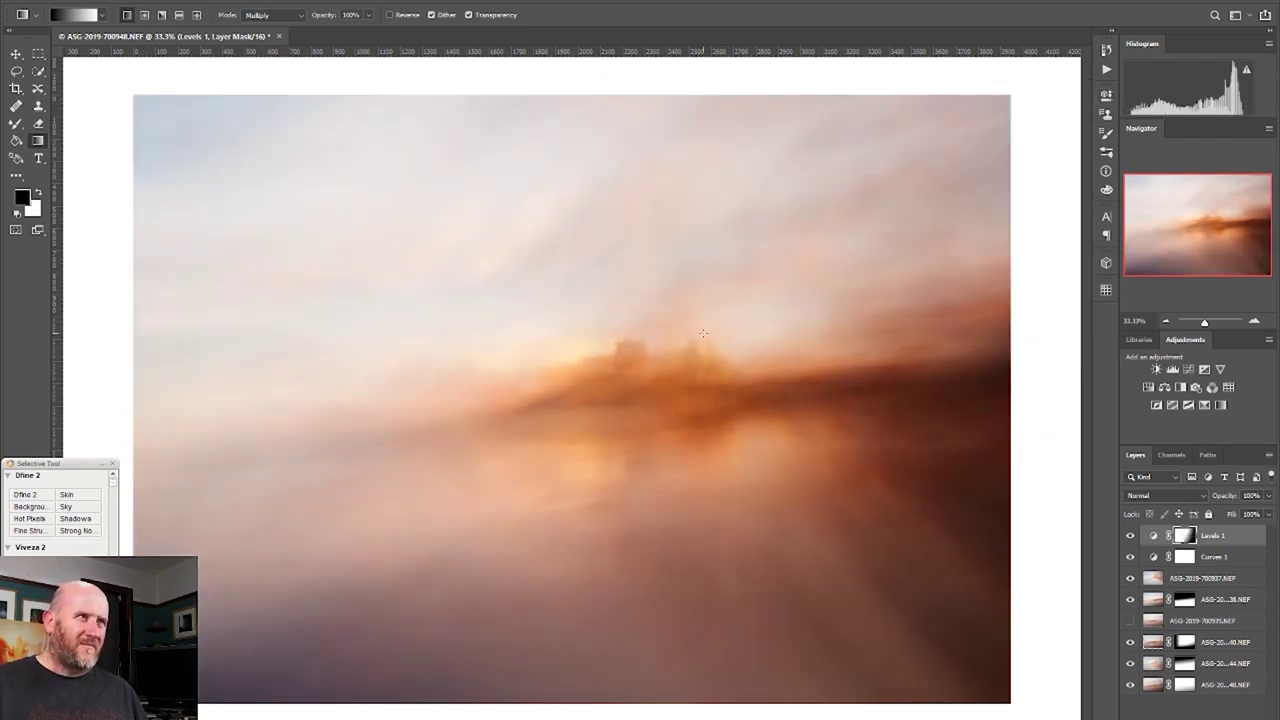
pyautogui.moveTo(1268, 495); pyautogui.dragTo(1247, 517)
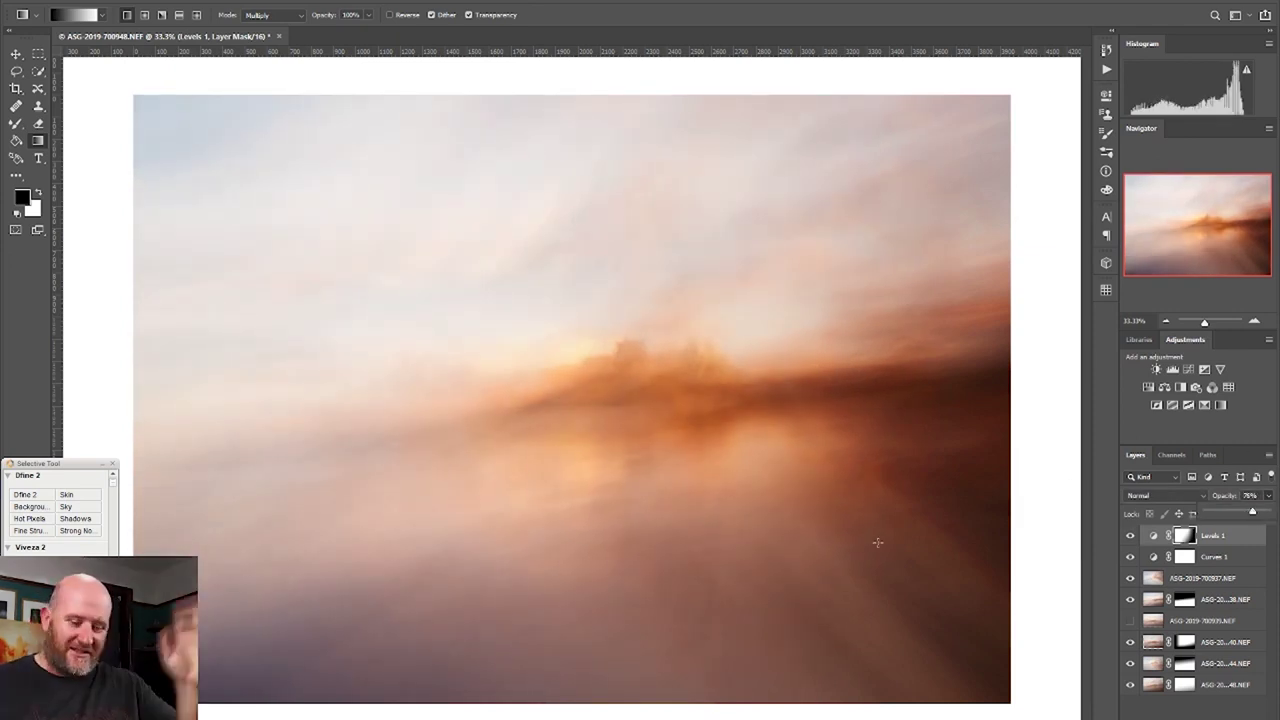
# - Create a new layer filled with tan in Hue mode, then try orange
pyautogui.hotkey('ctrl', 'shift', 'n')
pyautogui.press('g')
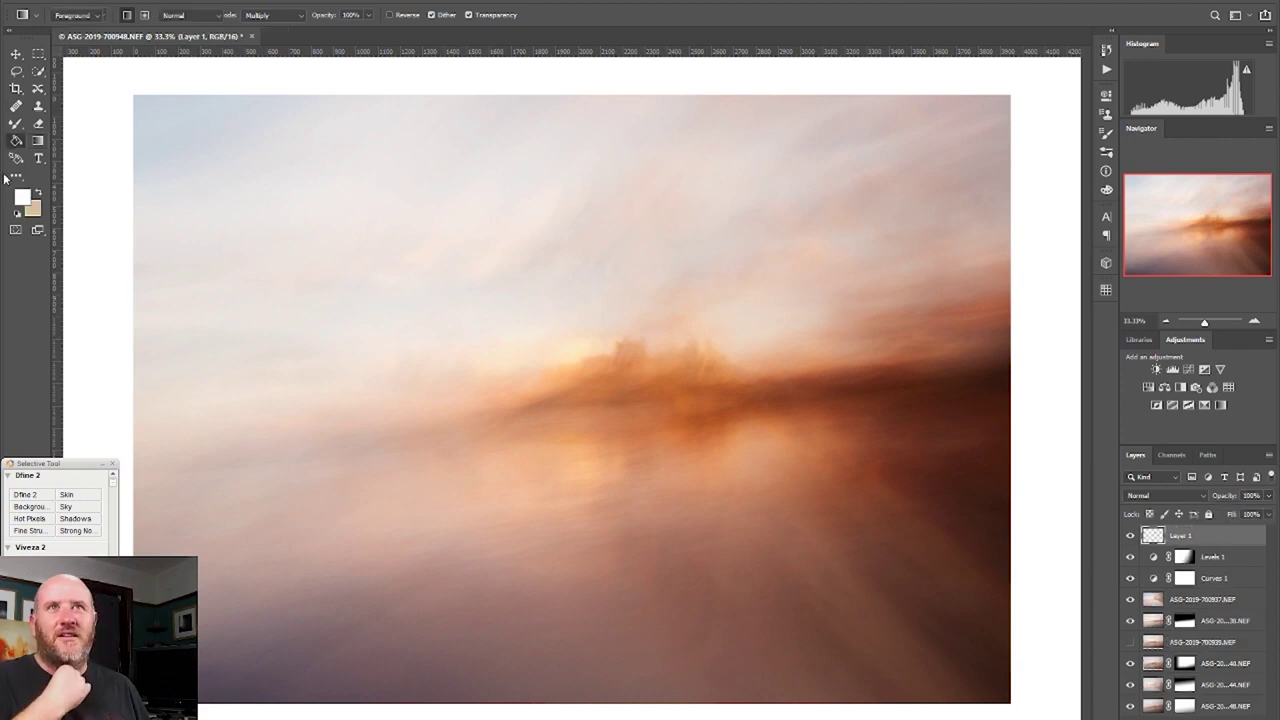
pyautogui.click(478, 242)
pyautogui.hotkey('alt', 'shift', 'u')
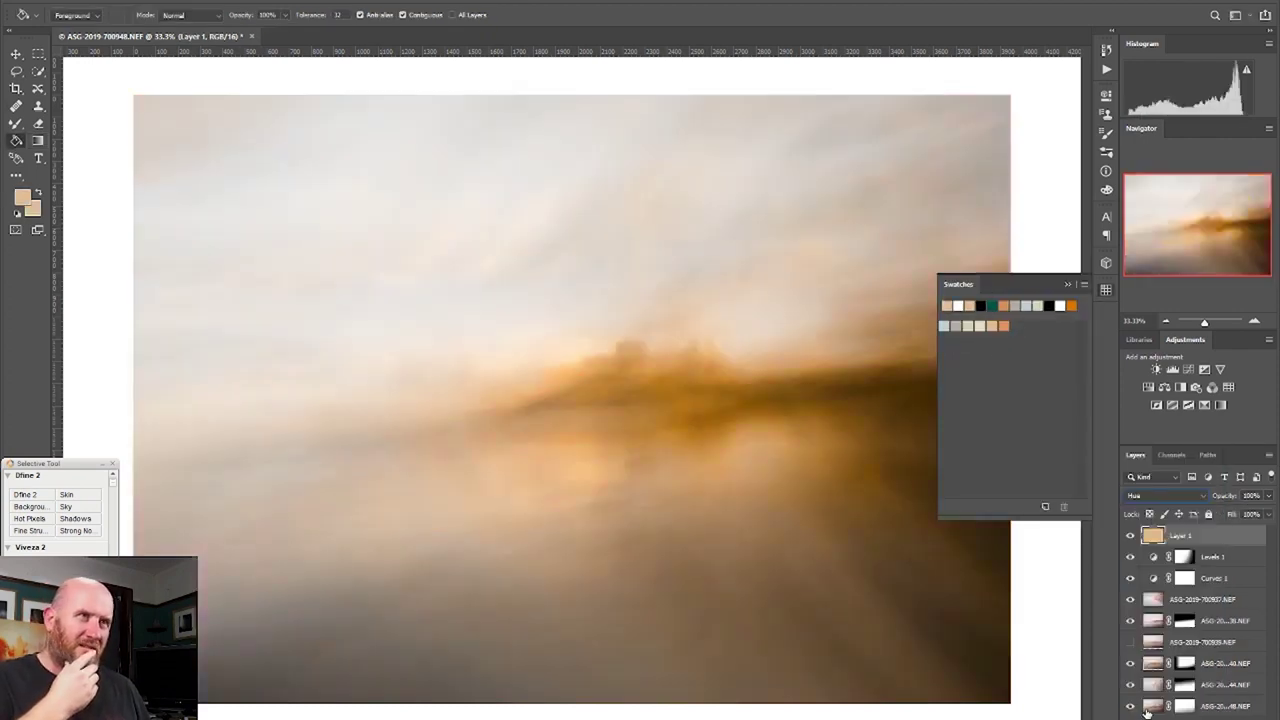
pyautogui.click(1005, 324)
# - Discard the trial tint layer and select the Levels 1 mask
pyautogui.click(1130, 536)
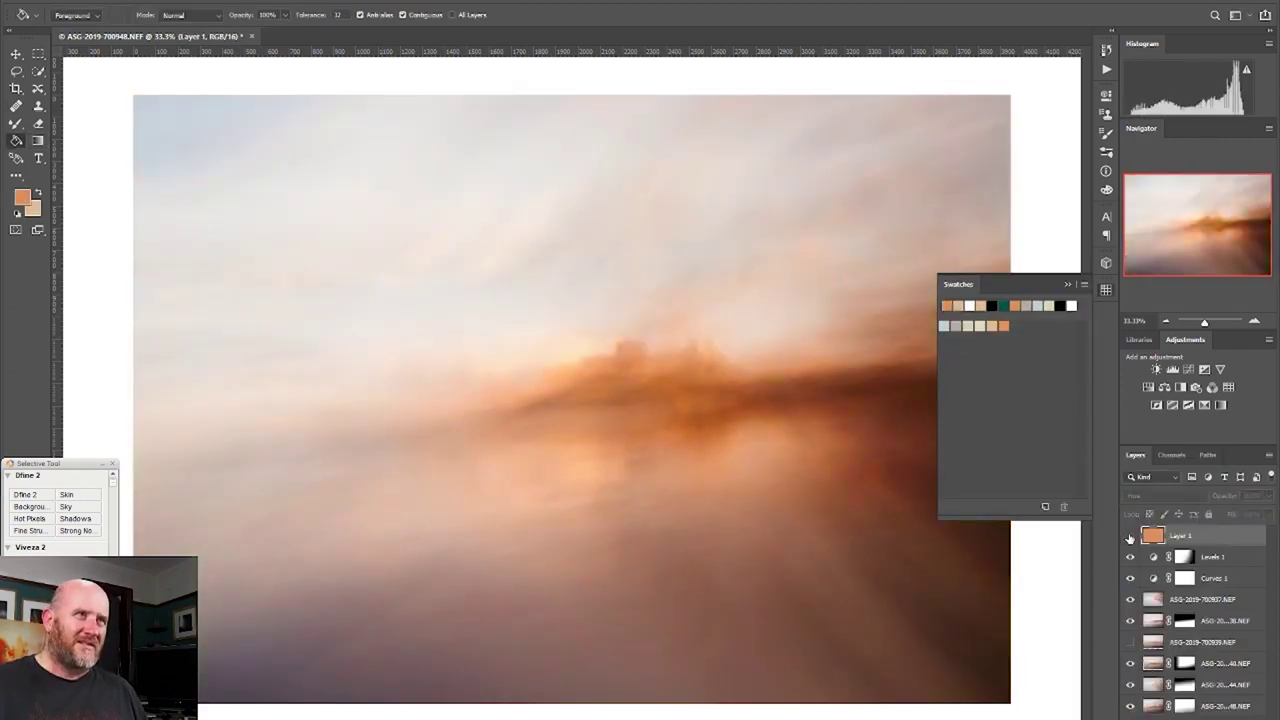
pyautogui.press('Delete')
pyautogui.click(1089, 277)
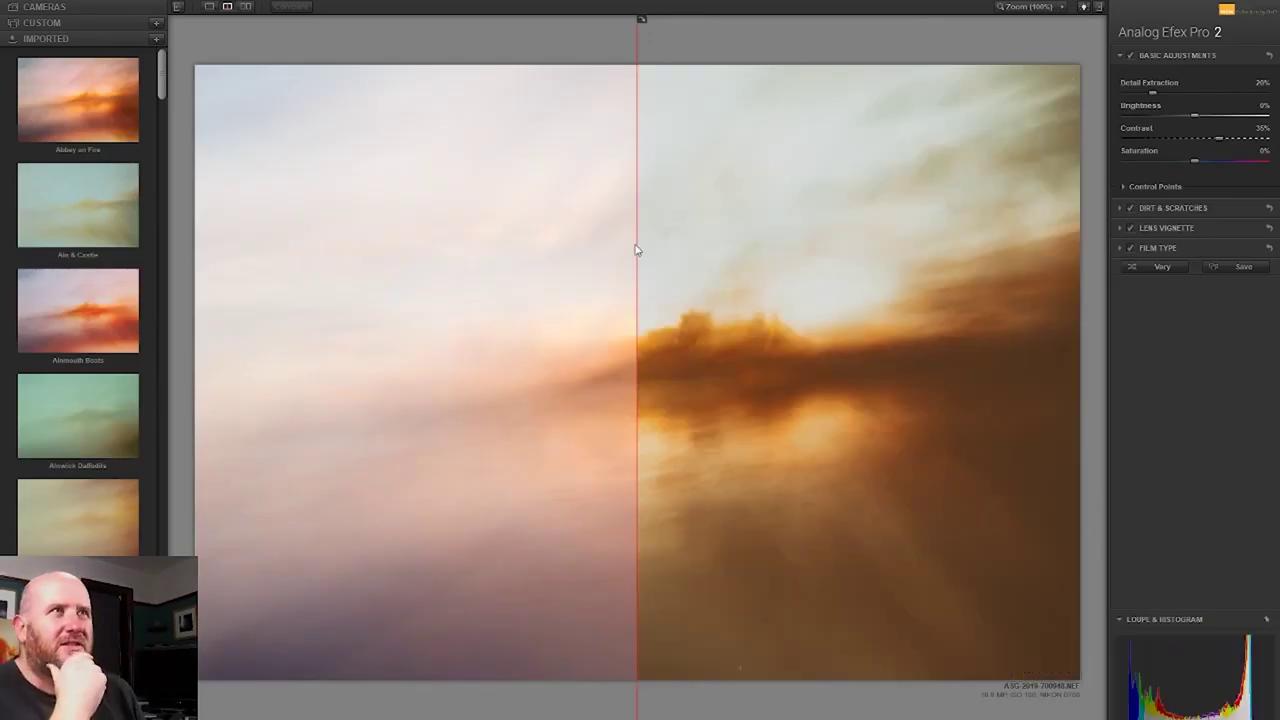
# - Preview the Classic Dunstanburgh and Dunstanburgh Sunset presets on the blurred sunset
pyautogui.moveTo(636, 250); pyautogui.dragTo(197, 214)
pyautogui.scroll(-3, 160, 134)
pyautogui.scroll(-3, 157, 158)
pyautogui.scroll(-8, 158, 180)
pyautogui.click(99, 305)
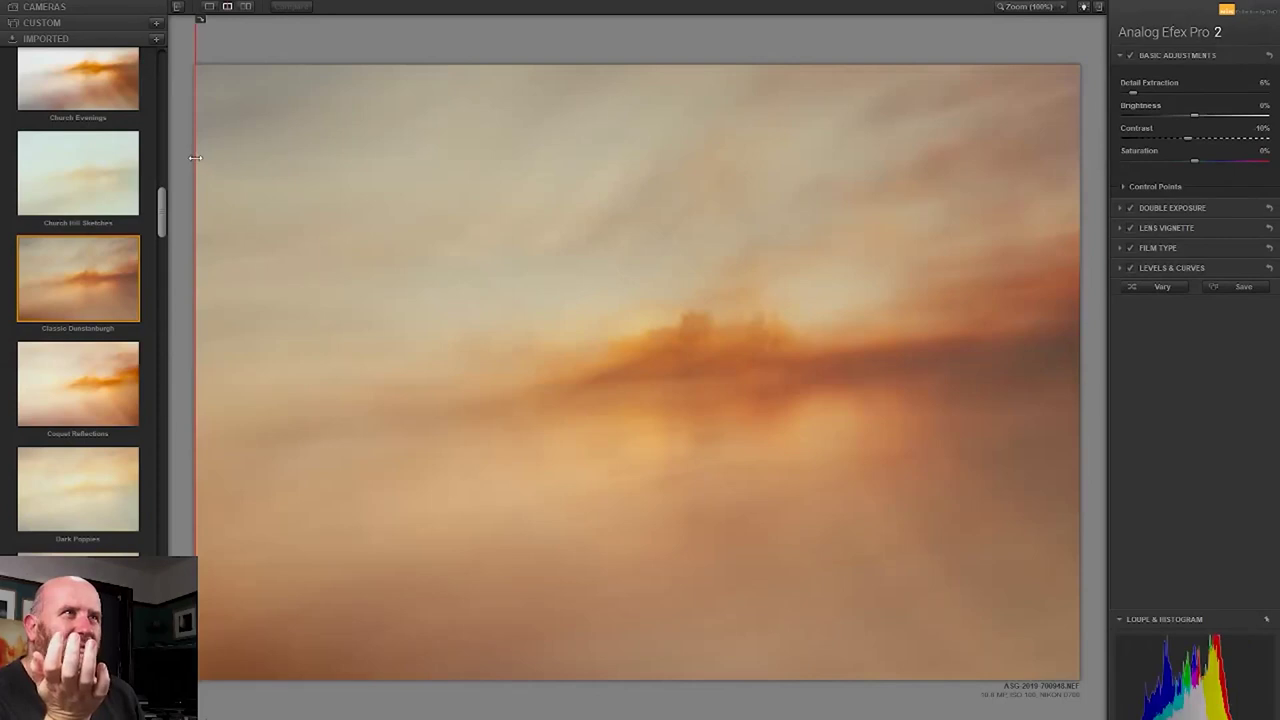
pyautogui.moveTo(195, 157); pyautogui.dragTo(208, 157)
pyautogui.scroll(-7, 160, 200)
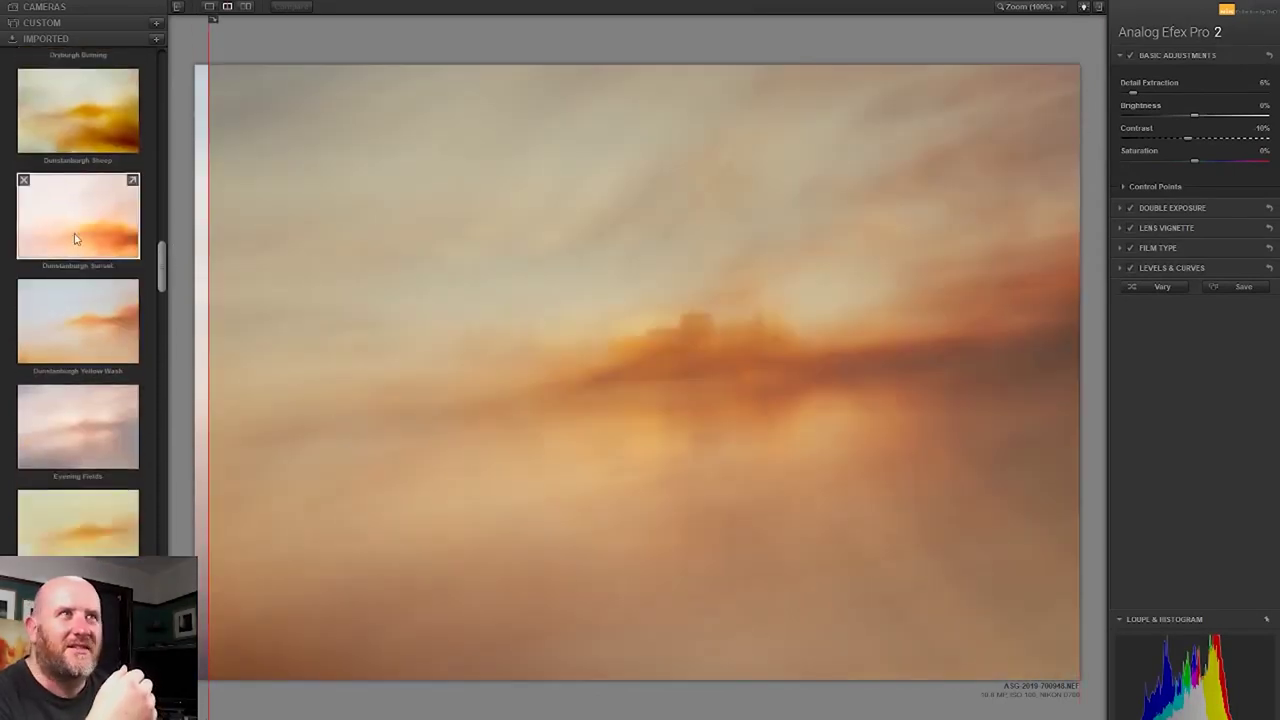
pyautogui.click(75, 238)
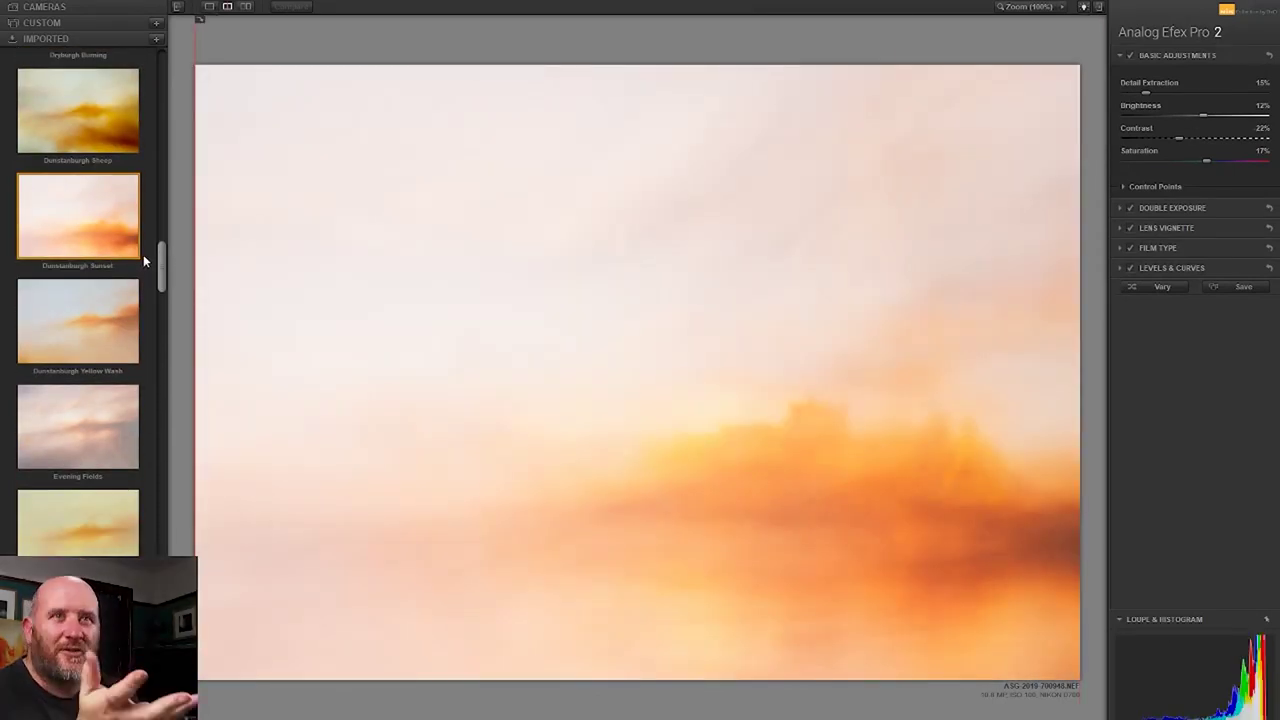
# - Try the Guiding Heaton, Red Sky Graphical and Ridge Trees presets
pyautogui.scroll(-2, 145, 260)
pyautogui.scroll(-2, 155, 275)
pyautogui.scroll(-1, 165, 290)
pyautogui.scroll(-3, 165, 292)
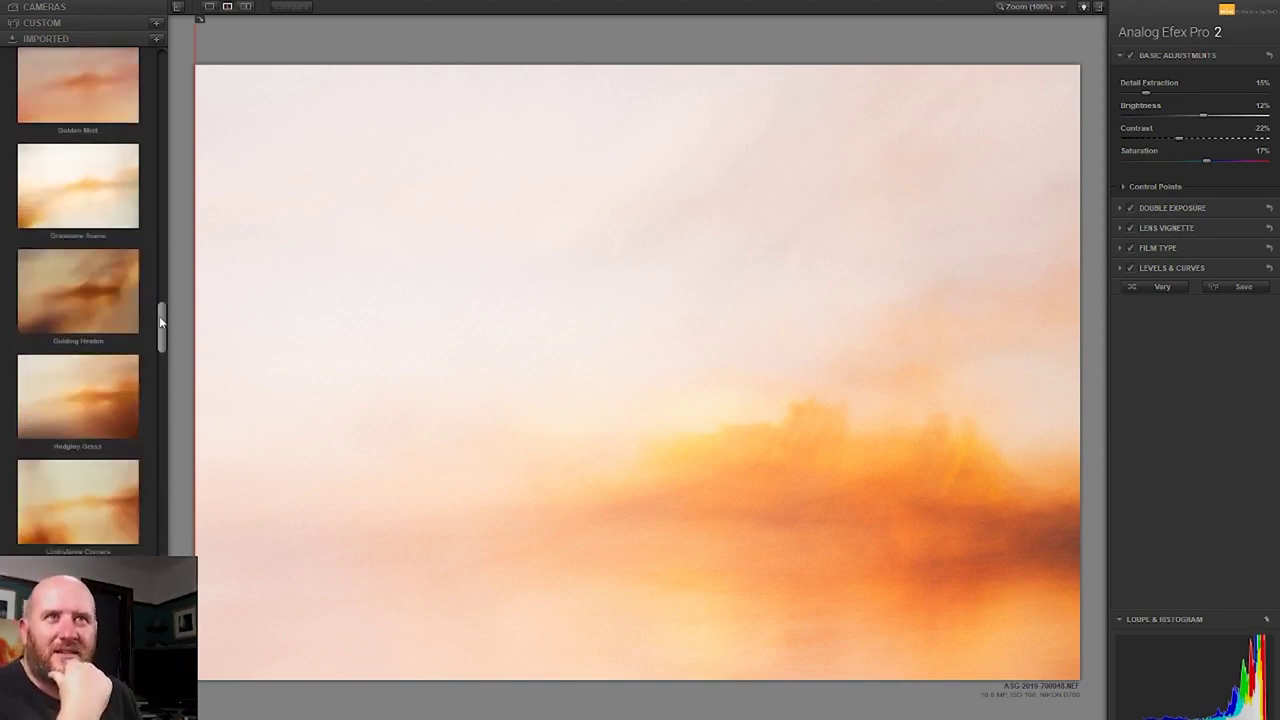
pyautogui.click(78, 290)
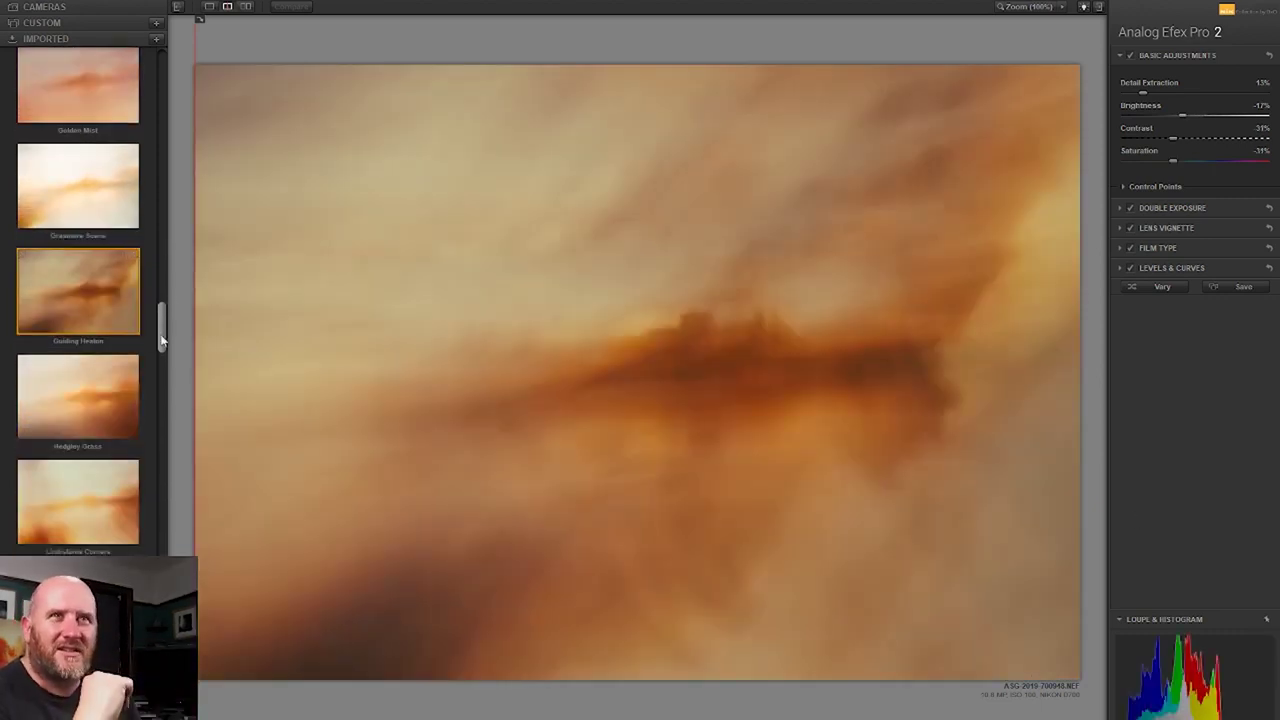
pyautogui.scroll(-5, 163, 341)
pyautogui.scroll(-3, 163, 371)
pyautogui.scroll(-5, 160, 391)
pyautogui.scroll(-2, 154, 445)
pyautogui.click(67, 208)
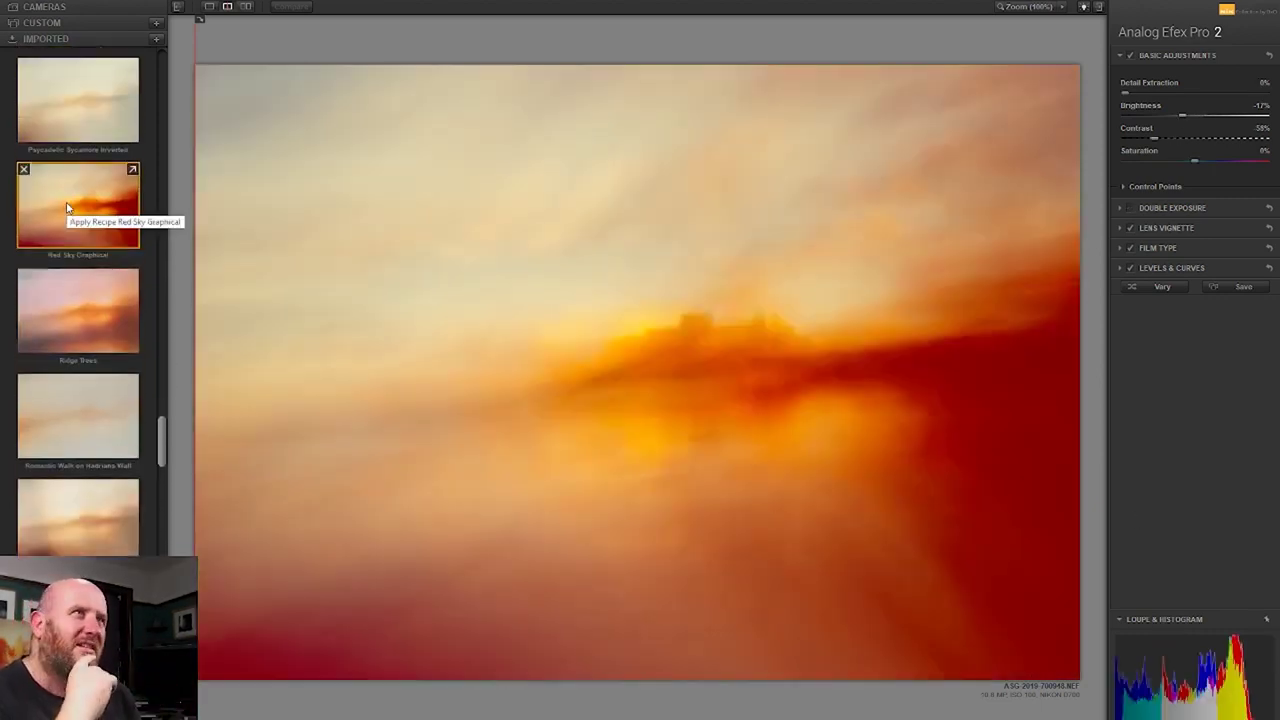
pyautogui.click(110, 320)
# - Try the Yellow Live Stream, Abbey on Fire and Alnmouth Boats presets
pyautogui.moveTo(161, 432); pyautogui.dragTo(158, 548)
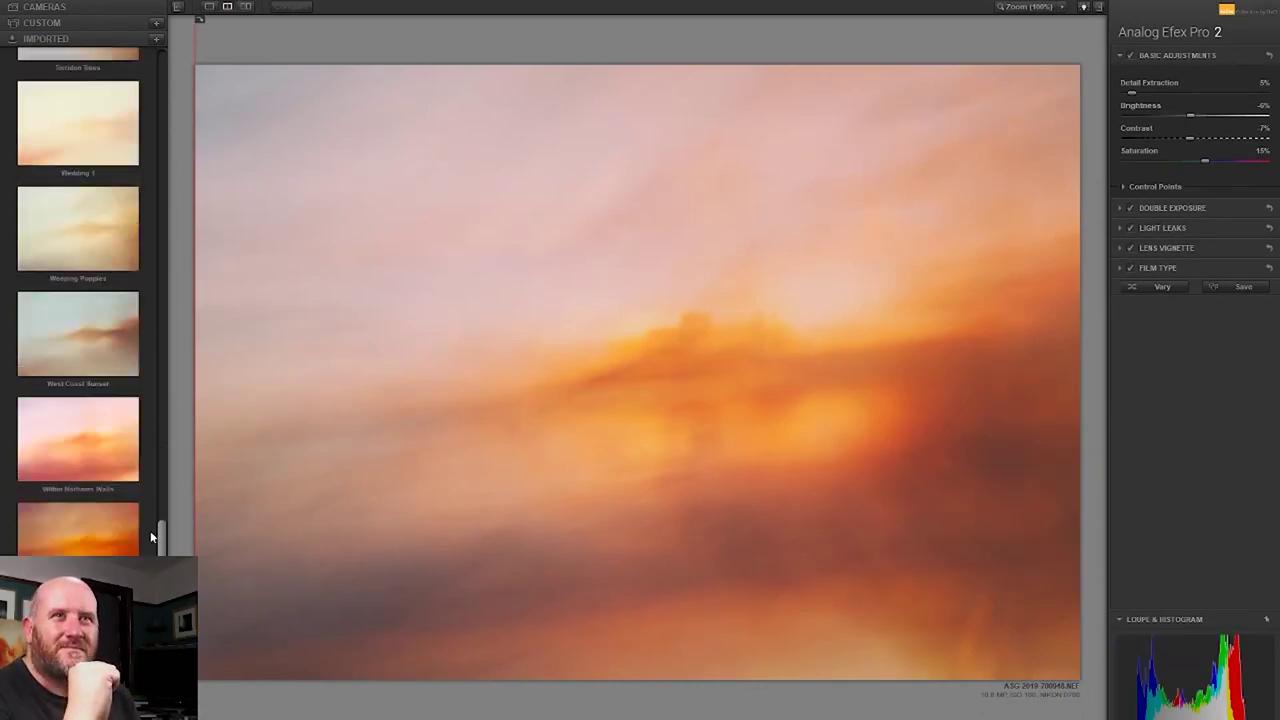
pyautogui.click(81, 343)
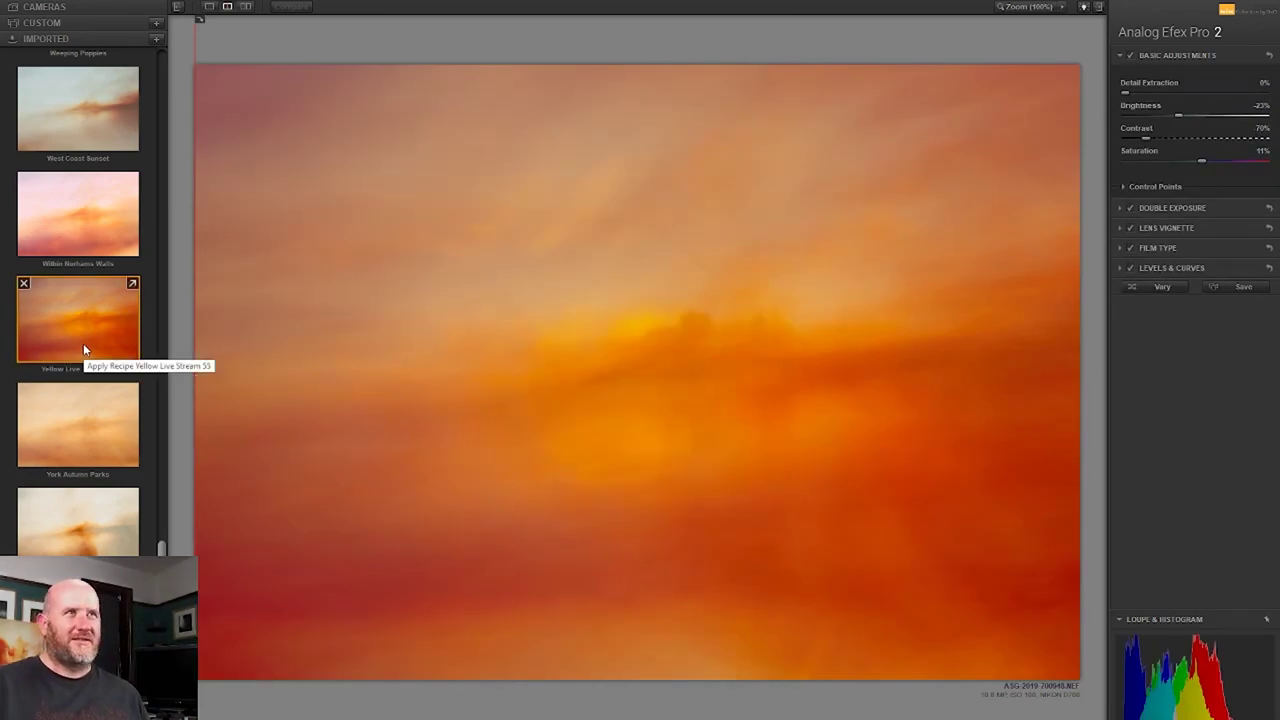
pyautogui.scroll(15, 78, 300)
pyautogui.click(63, 140)
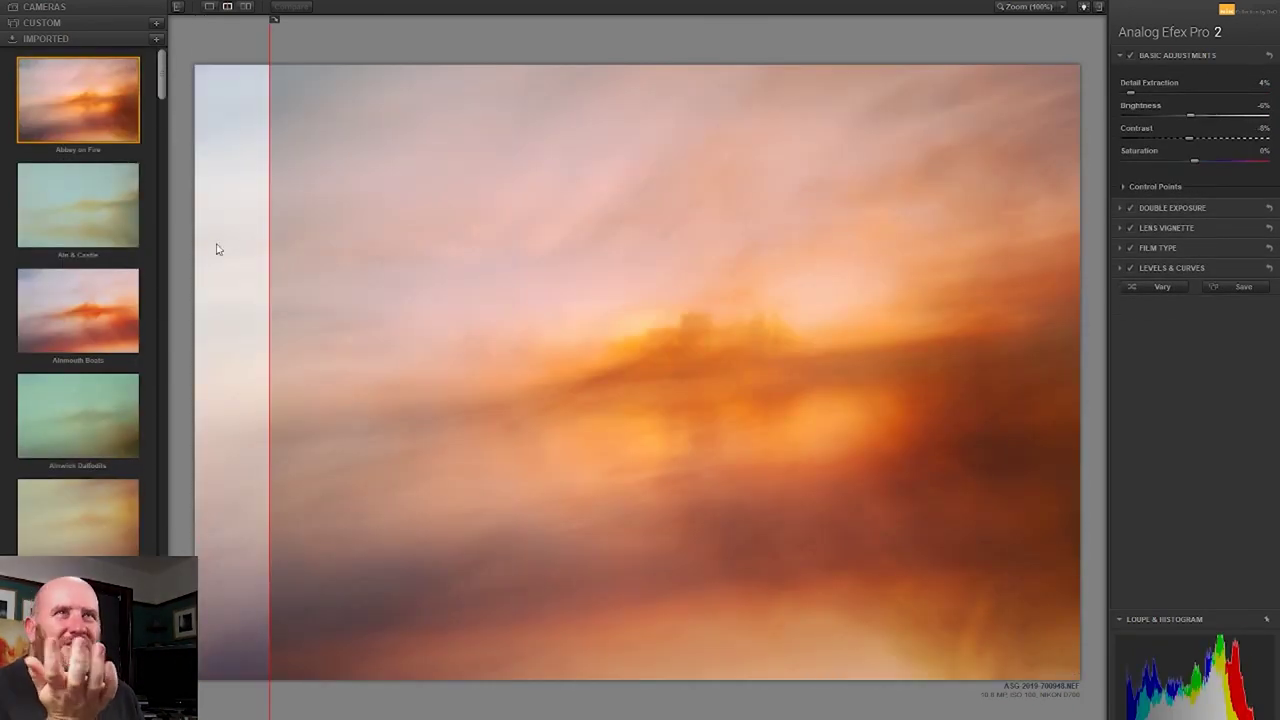
pyautogui.click(78, 310)
pyautogui.scroll(-3, 163, 88)
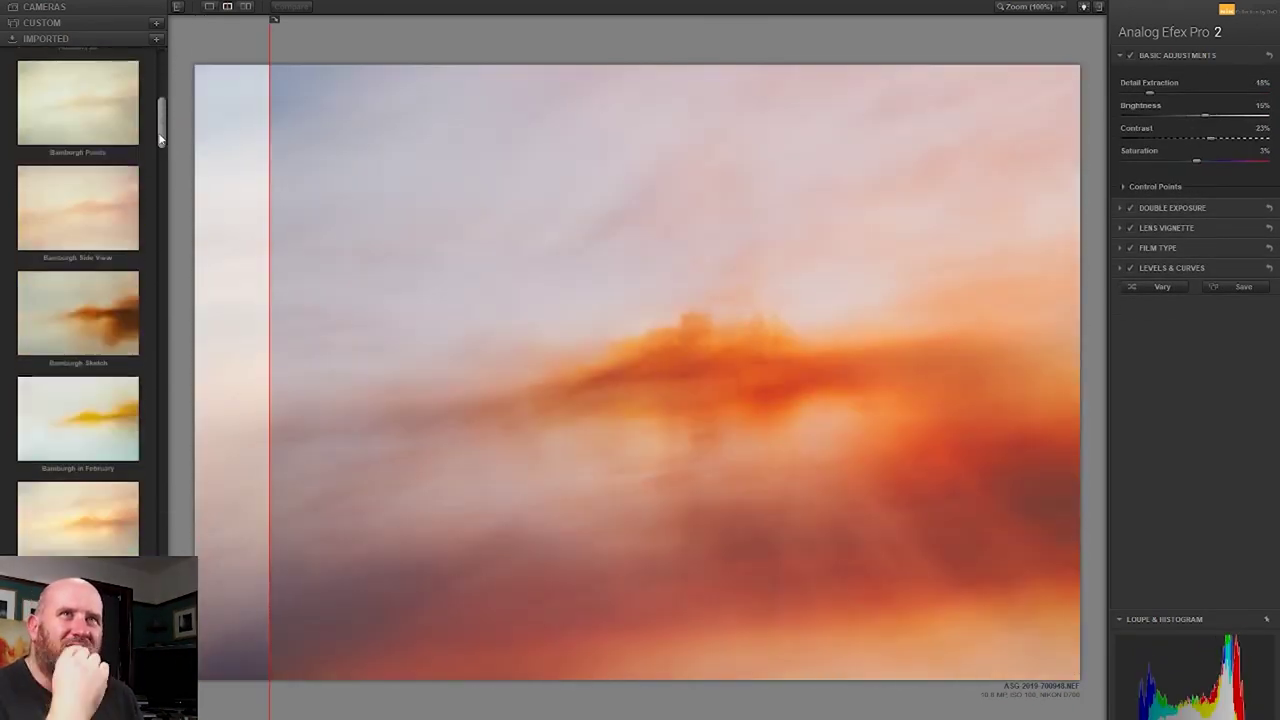
# - Preview the on reservation and Gertrudes Moody Sunset custom presets, then settle on Blawearie Murk
pyautogui.click(58, 22)
pyautogui.click(48, 405)
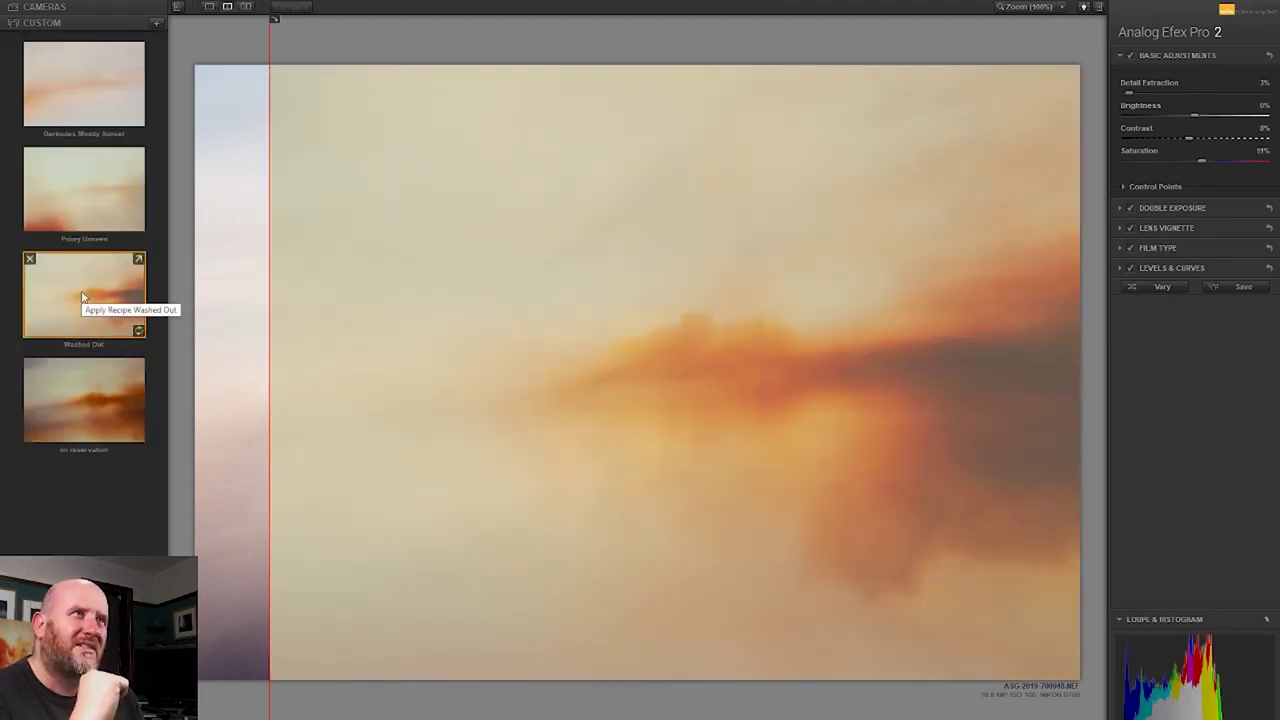
pyautogui.click(84, 85)
pyautogui.moveTo(379, 434)
pyautogui.mouseDown()
pyautogui.moveTo(797, 334)
pyautogui.moveTo(1060, 331)
pyautogui.moveTo(526, 337)
pyautogui.mouseUp()
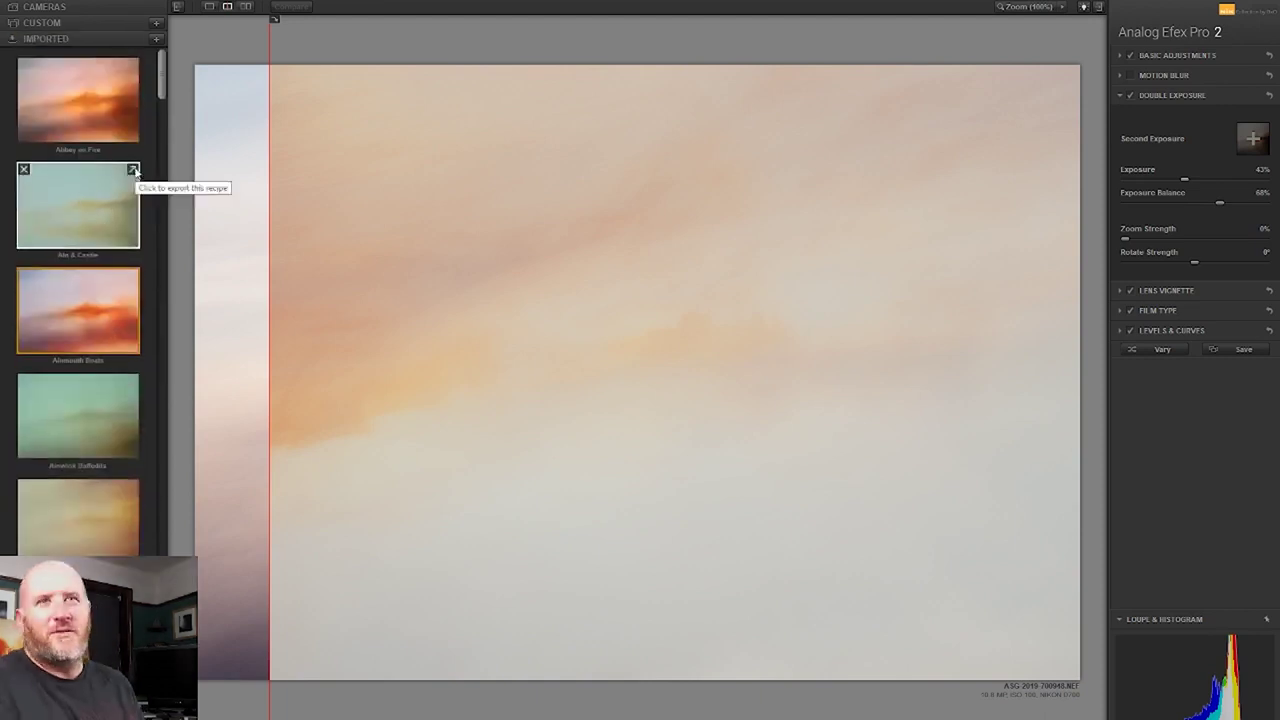
pyautogui.scroll(3, 169, 150)
pyautogui.click(59, 324)
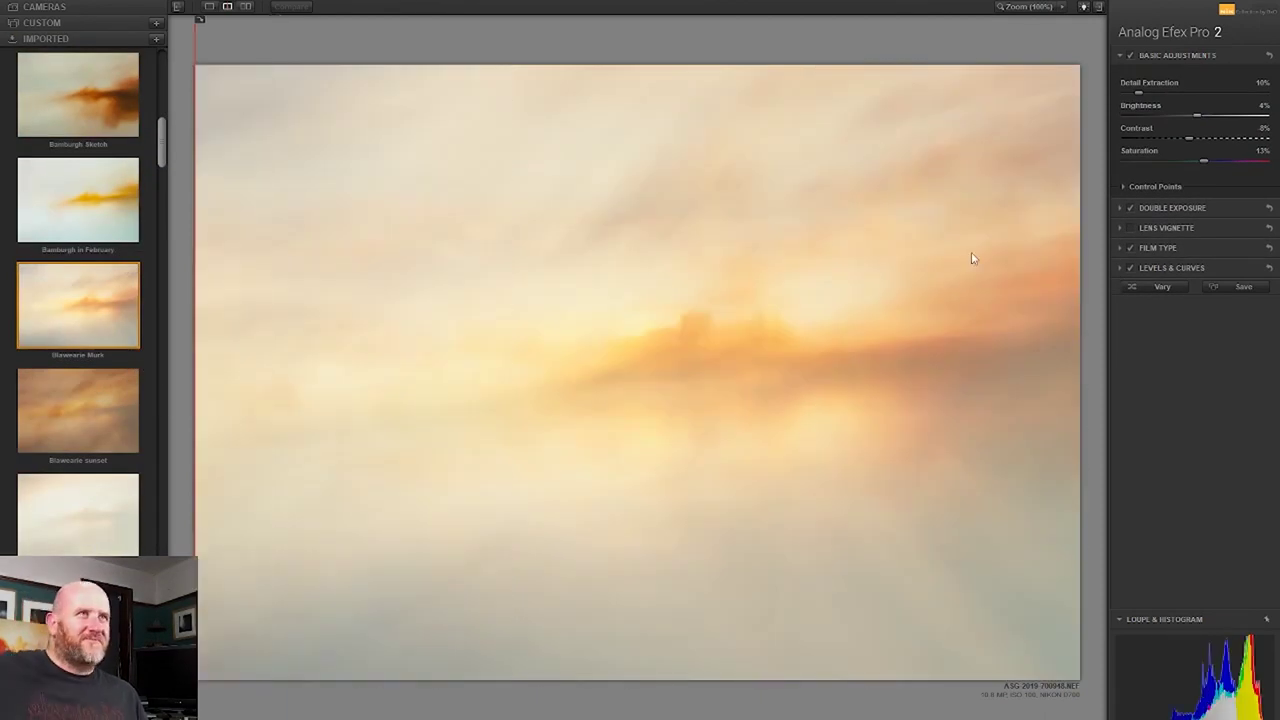
# - Raise Detail Extraction to 16%, lower brightness and contrast, and weaken the Film Type strength
pyautogui.moveTo(1138, 91); pyautogui.dragTo(1149, 91)
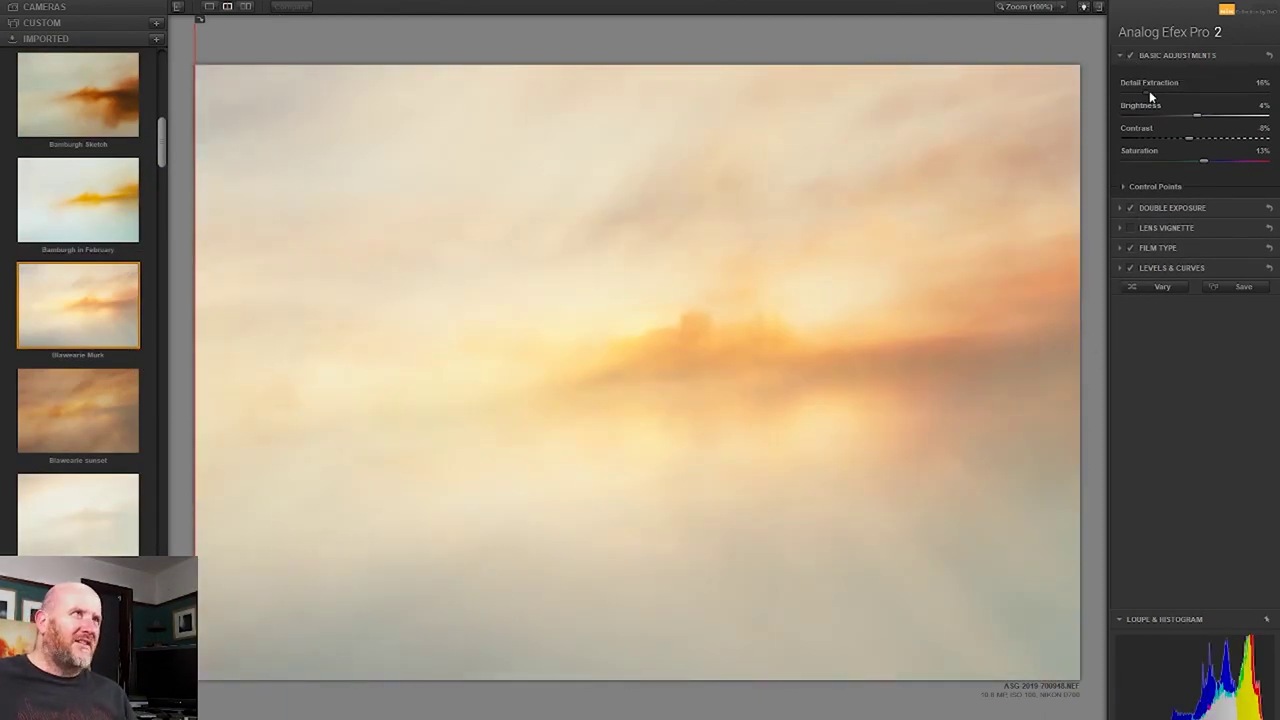
pyautogui.moveTo(1188, 138); pyautogui.dragTo(1197, 124)
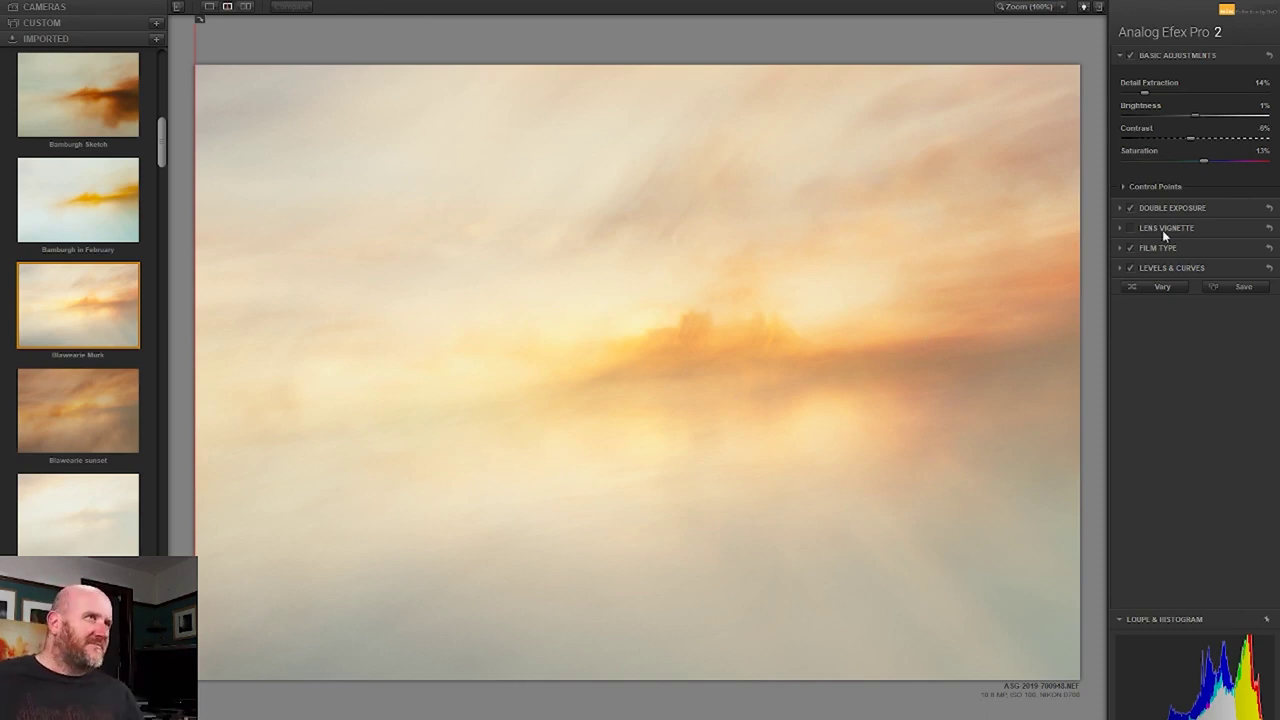
pyautogui.click(1189, 250)
pyautogui.moveTo(1172, 358); pyautogui.dragTo(1155, 372)
# - Darken the image by pulling the Luminosity curve midpoint down in Levels & Curves
pyautogui.click(1162, 446)
pyautogui.moveTo(1234, 252); pyautogui.dragTo(1222, 270)
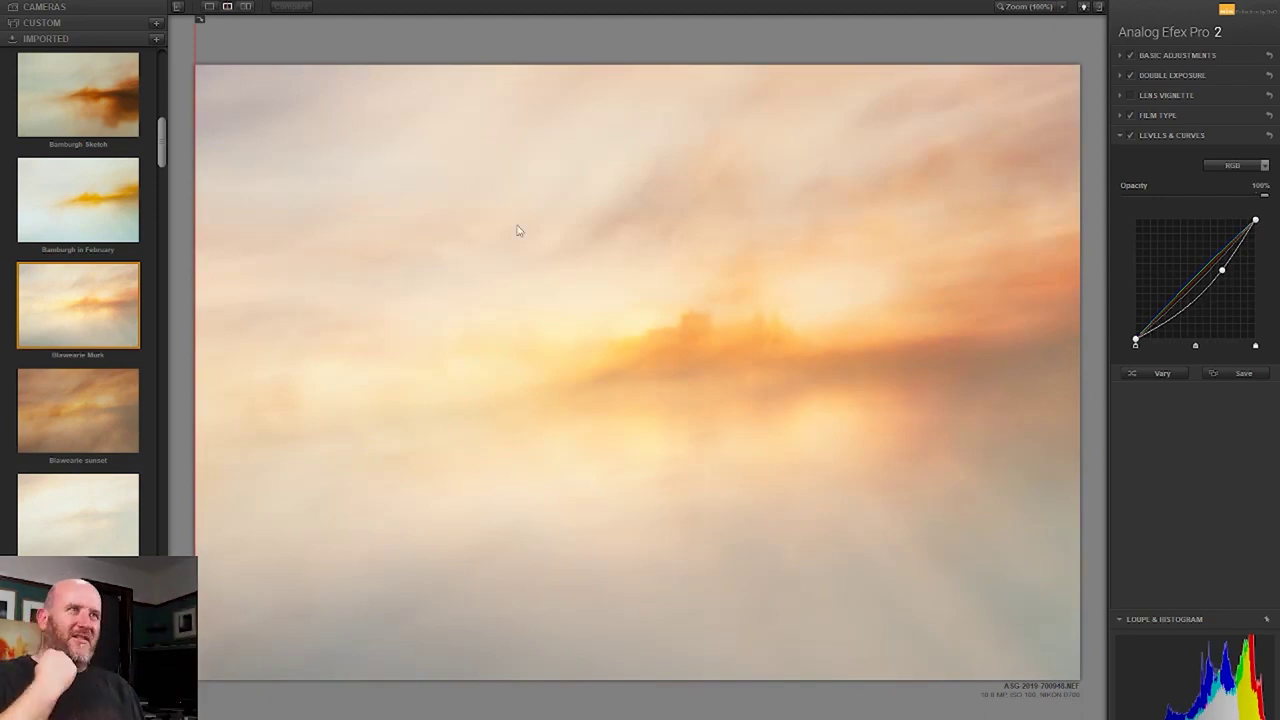
pyautogui.click(1228, 165)
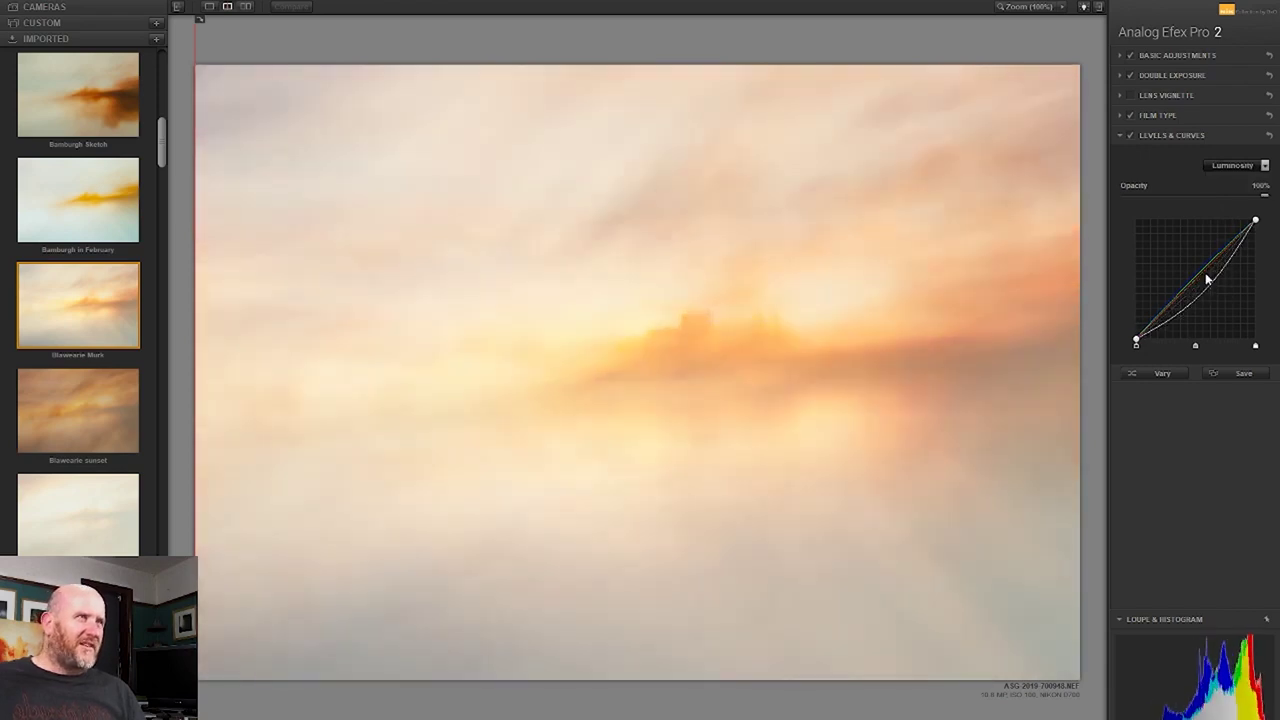
pyautogui.moveTo(1204, 278); pyautogui.dragTo(1208, 270)
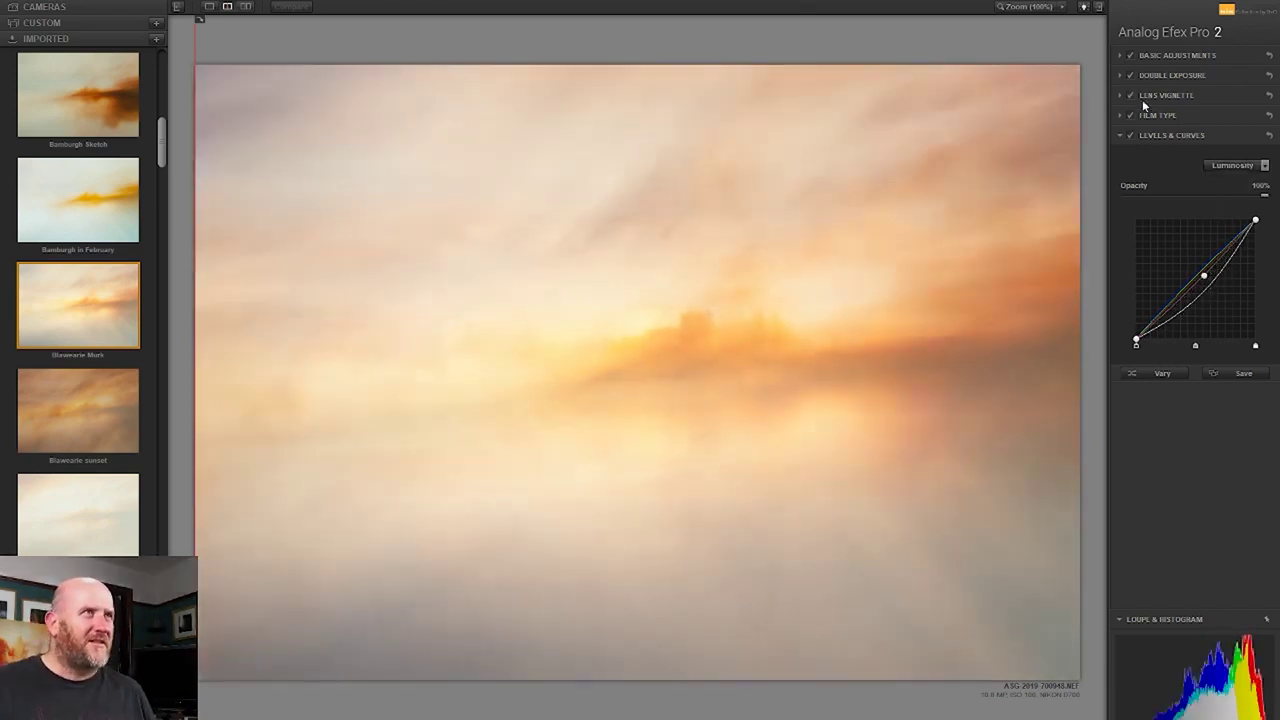
# - Enable a circular Lens Vignette, recentre it below the sunset and reduce its amount to -8%
pyautogui.click(1142, 96)
pyautogui.moveTo(1259, 155); pyautogui.dragTo(1125, 155)
pyautogui.moveTo(629, 343)
pyautogui.mouseDown()
pyautogui.moveTo(580, 486)
pyautogui.moveTo(642, 311)
pyautogui.mouseUp()
pyautogui.moveTo(1190, 131); pyautogui.dragTo(1191, 130)
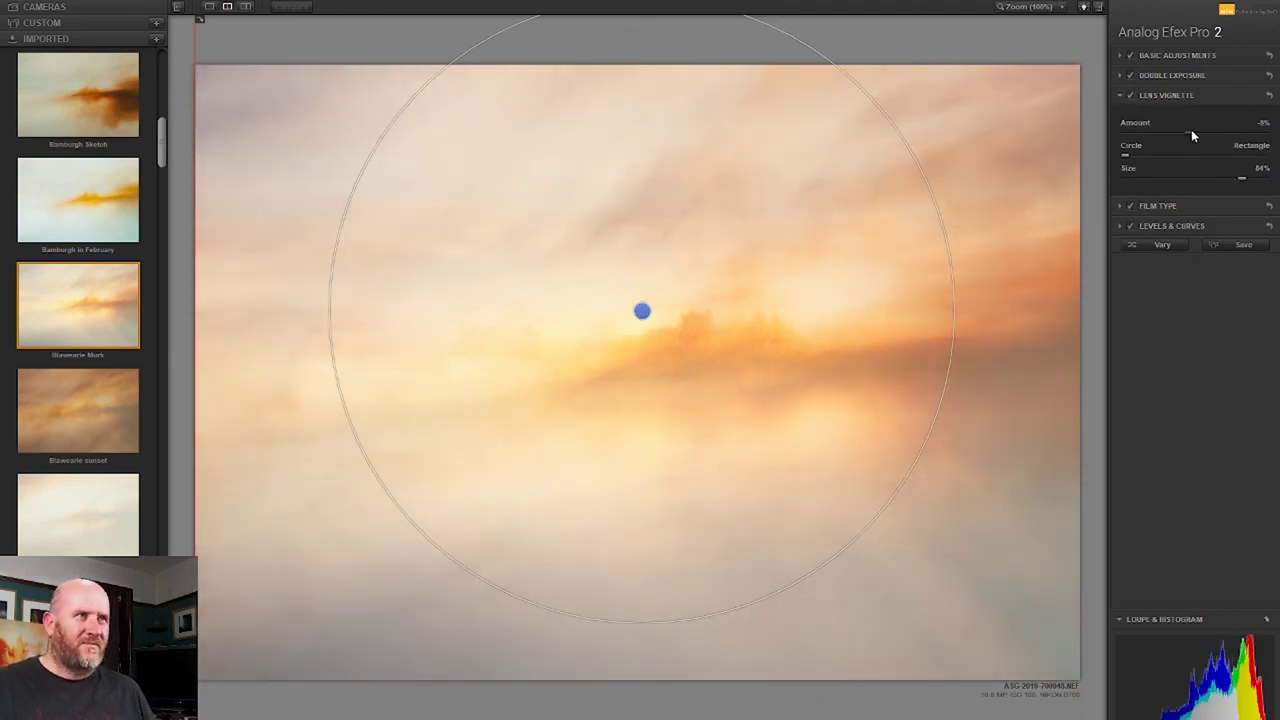
pyautogui.moveTo(642, 311)
pyautogui.mouseDown()
pyautogui.moveTo(1080, 681)
pyautogui.moveTo(674, 626)
pyautogui.moveTo(649, 500)
pyautogui.mouseUp()
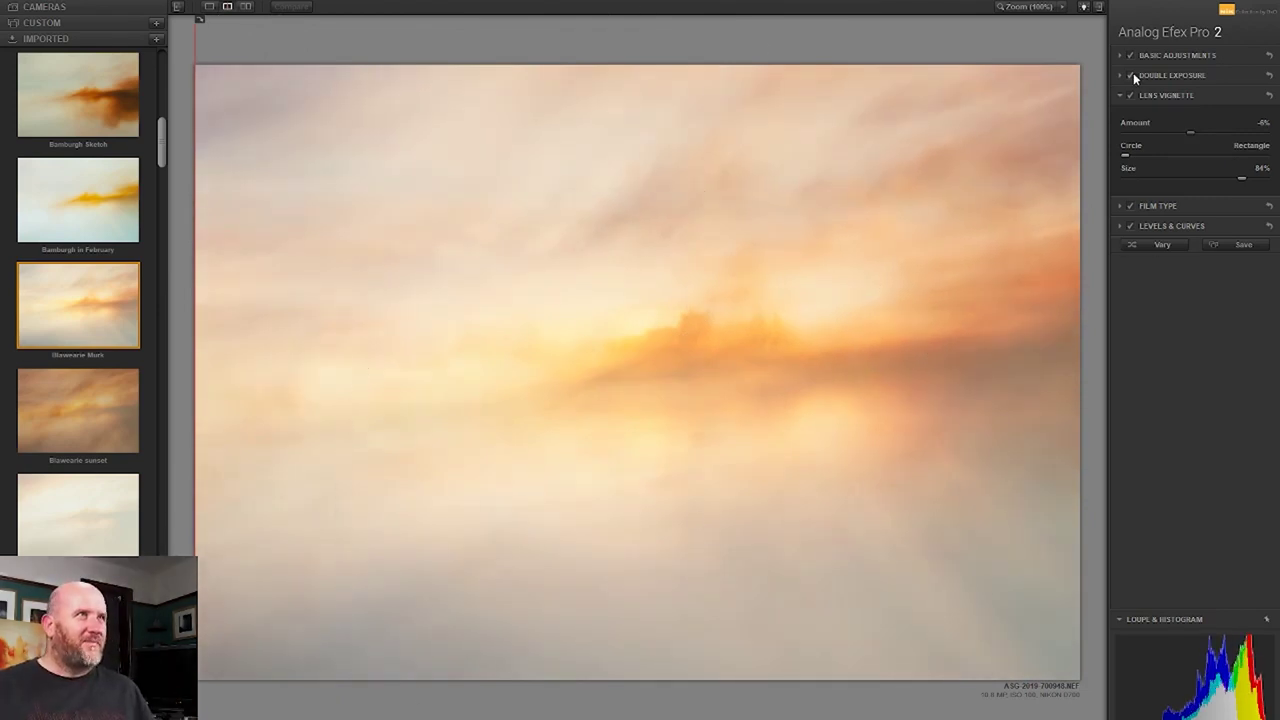
# - Enable Double Exposure and set the Exposure Balance to 40%
pyautogui.moveTo(591, 317)
pyautogui.mouseDown()
pyautogui.moveTo(579, 340)
pyautogui.moveTo(591, 329)
pyautogui.moveTo(457, 346)
pyautogui.moveTo(537, 347)
pyautogui.mouseUp()
pyautogui.moveTo(1181, 182); pyautogui.dragTo(1194, 182)
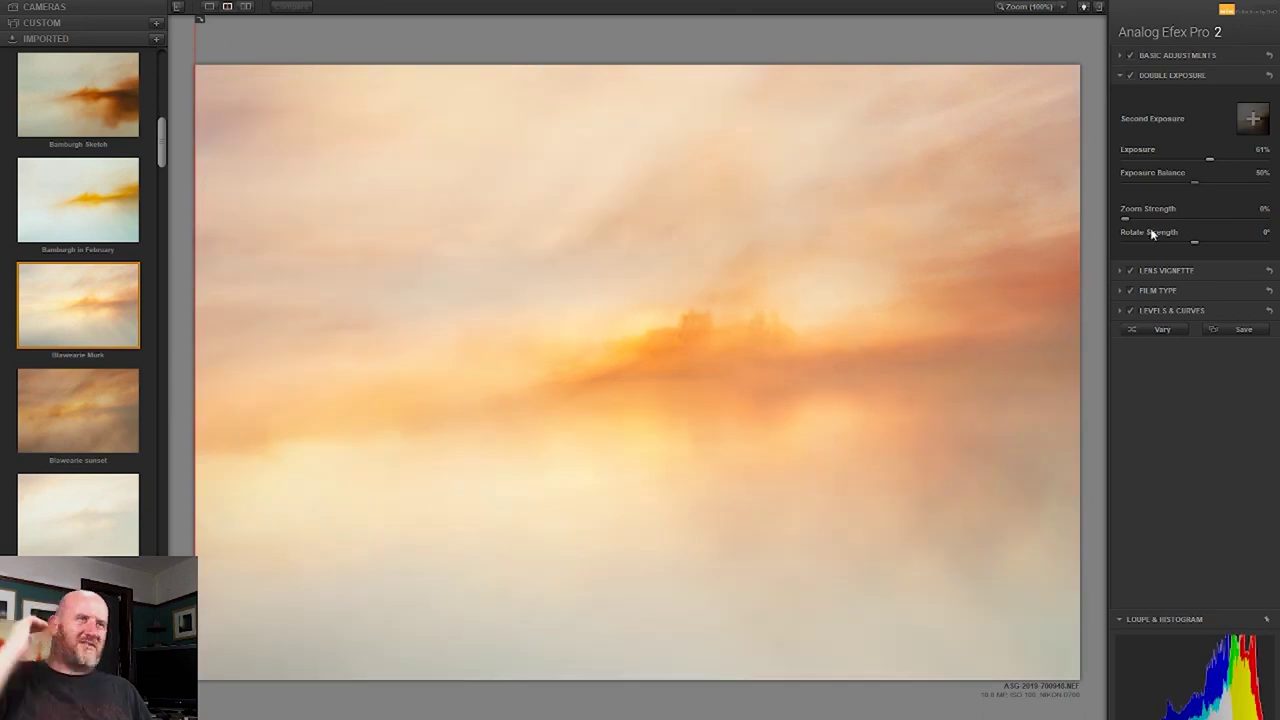
pyautogui.moveTo(414, 334)
pyautogui.mouseDown()
pyautogui.moveTo(566, 360)
pyautogui.moveTo(551, 317)
pyautogui.moveTo(563, 334)
pyautogui.mouseUp()
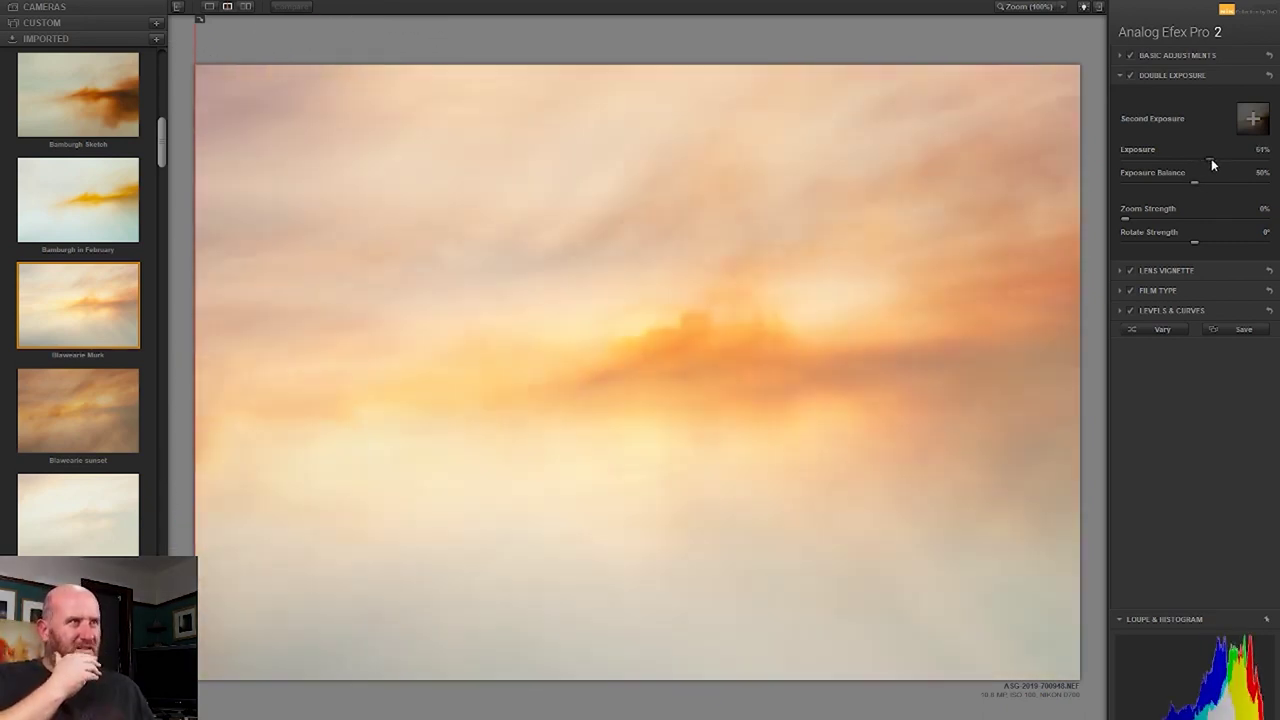
pyautogui.moveTo(1194, 182); pyautogui.dragTo(1181, 182)
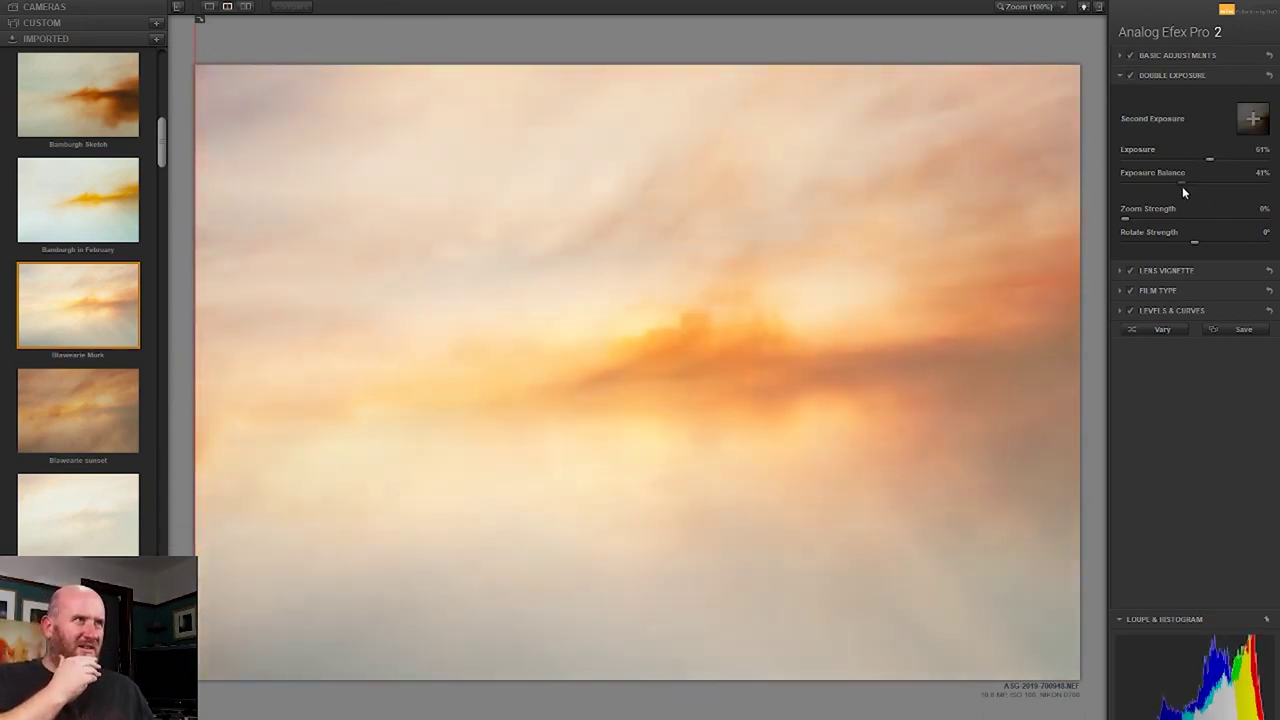
# - Shift and rotate the second-exposure frame over the image
pyautogui.moveTo(537, 336); pyautogui.dragTo(549, 335)
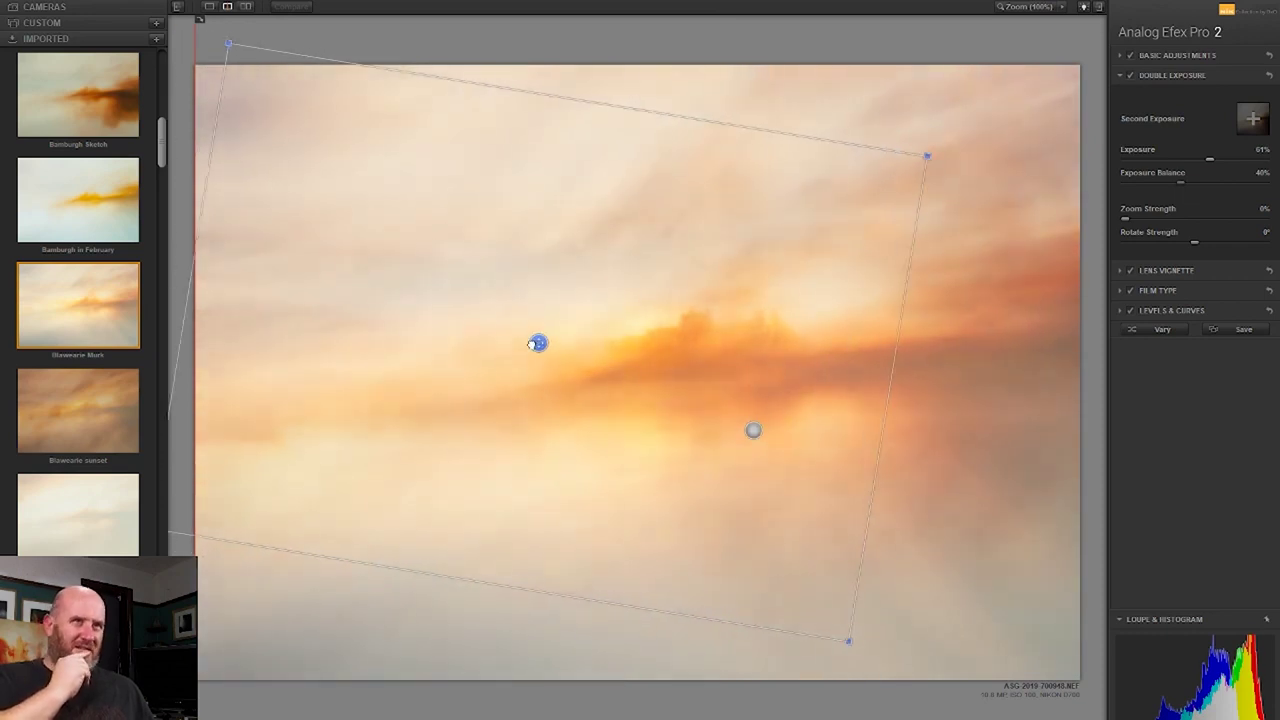
pyautogui.moveTo(865, 625)
pyautogui.mouseDown()
pyautogui.moveTo(885, 653)
pyautogui.moveTo(904, 634)
pyautogui.mouseUp()
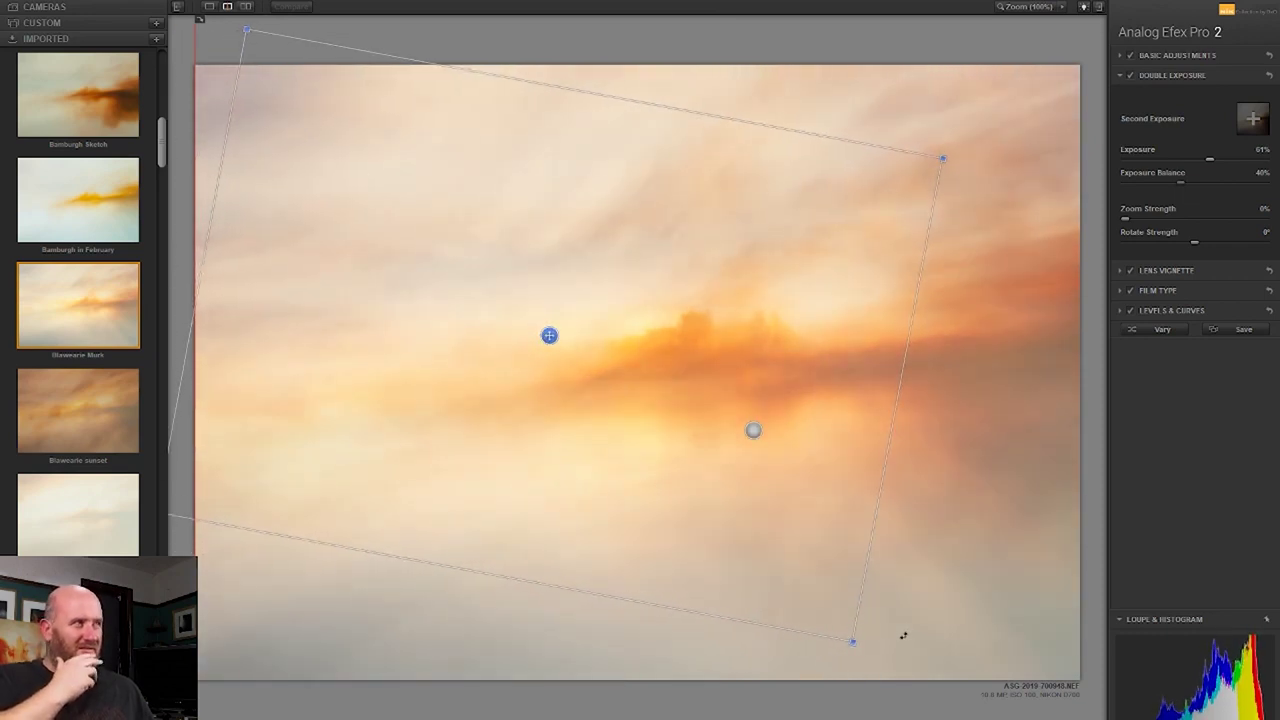
pyautogui.moveTo(549, 335); pyautogui.dragTo(591, 335)
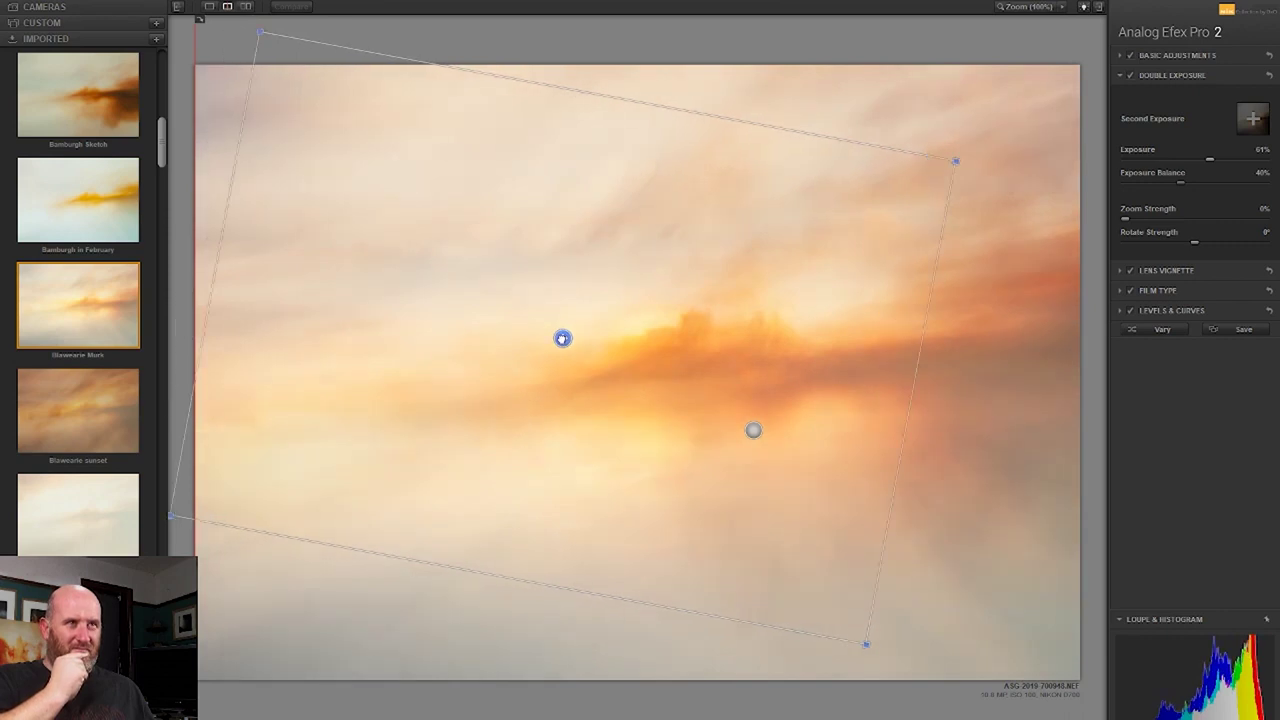
pyautogui.moveTo(228, 372); pyautogui.dragTo(208, 469)
pyautogui.moveTo(594, 335); pyautogui.dragTo(557, 337)
pyautogui.moveTo(205, 500); pyautogui.dragTo(213, 534)
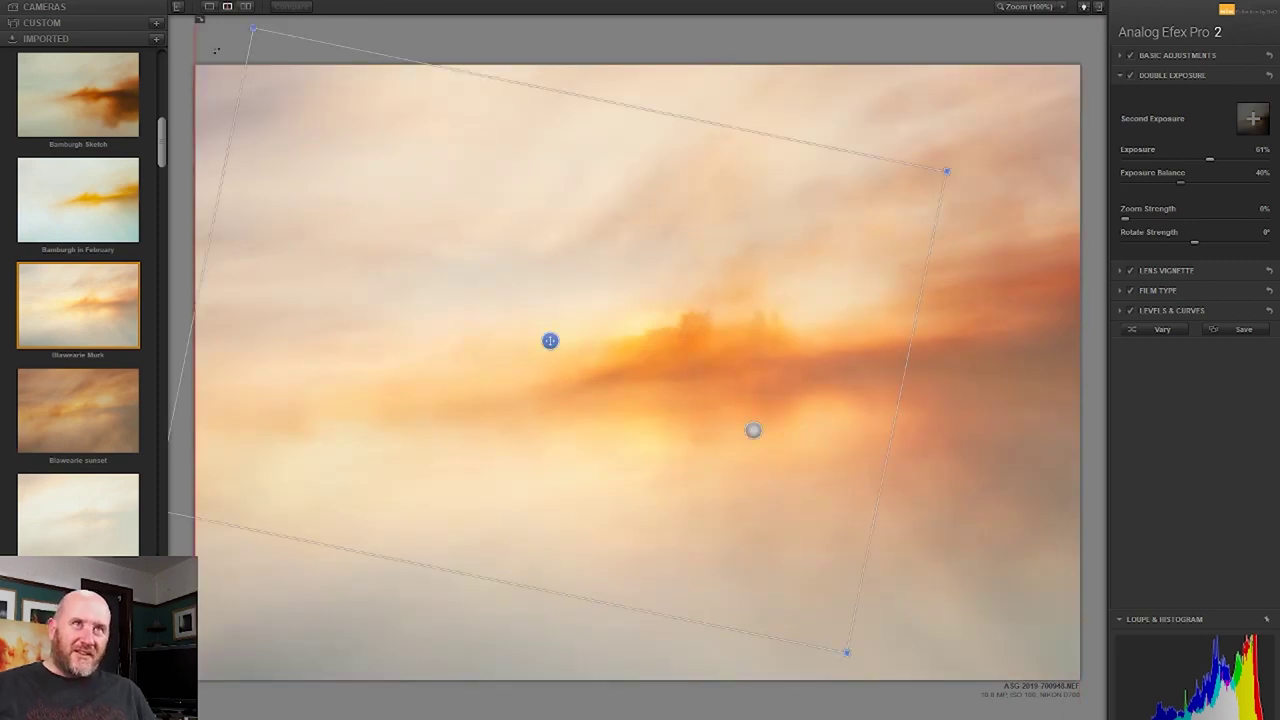
# - Check the result in the before/after split view and apply the effect to Photoshop
pyautogui.click(227, 6)
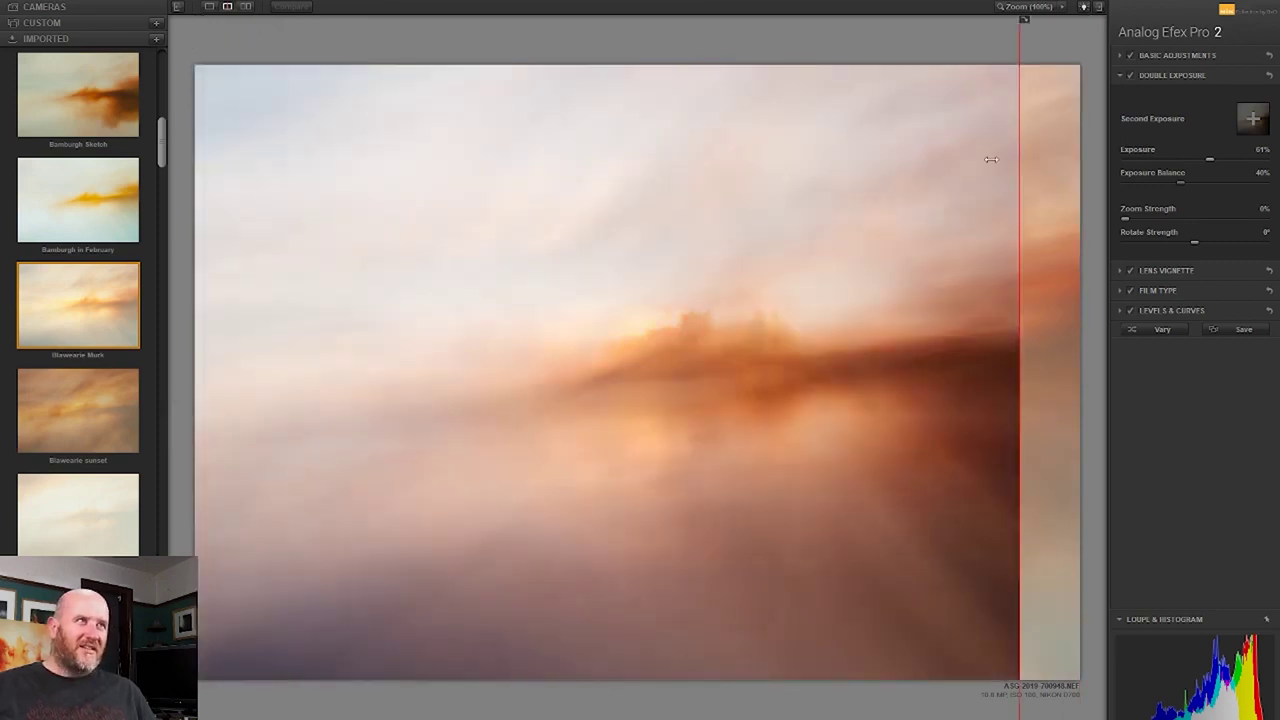
pyautogui.moveTo(1000, 110)
pyautogui.mouseDown()
pyautogui.moveTo(322, 197)
pyautogui.moveTo(196, 200)
pyautogui.mouseUp()
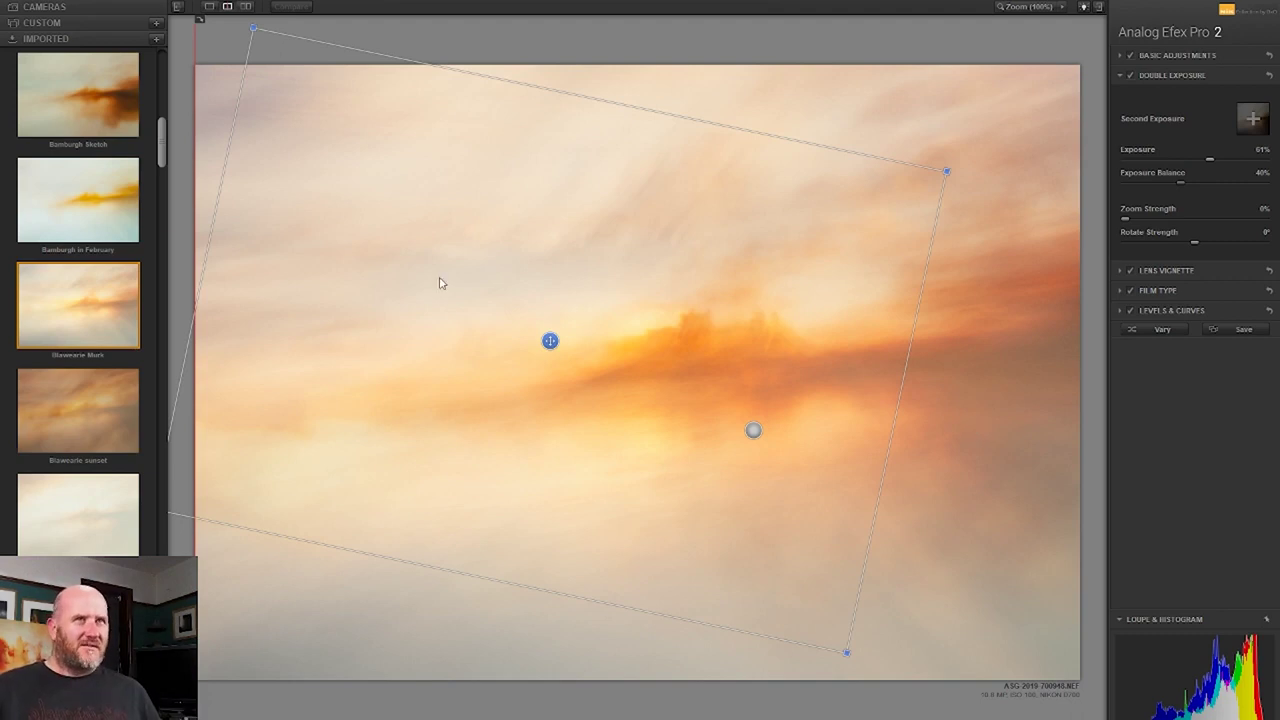
pyautogui.click(1152, 600)
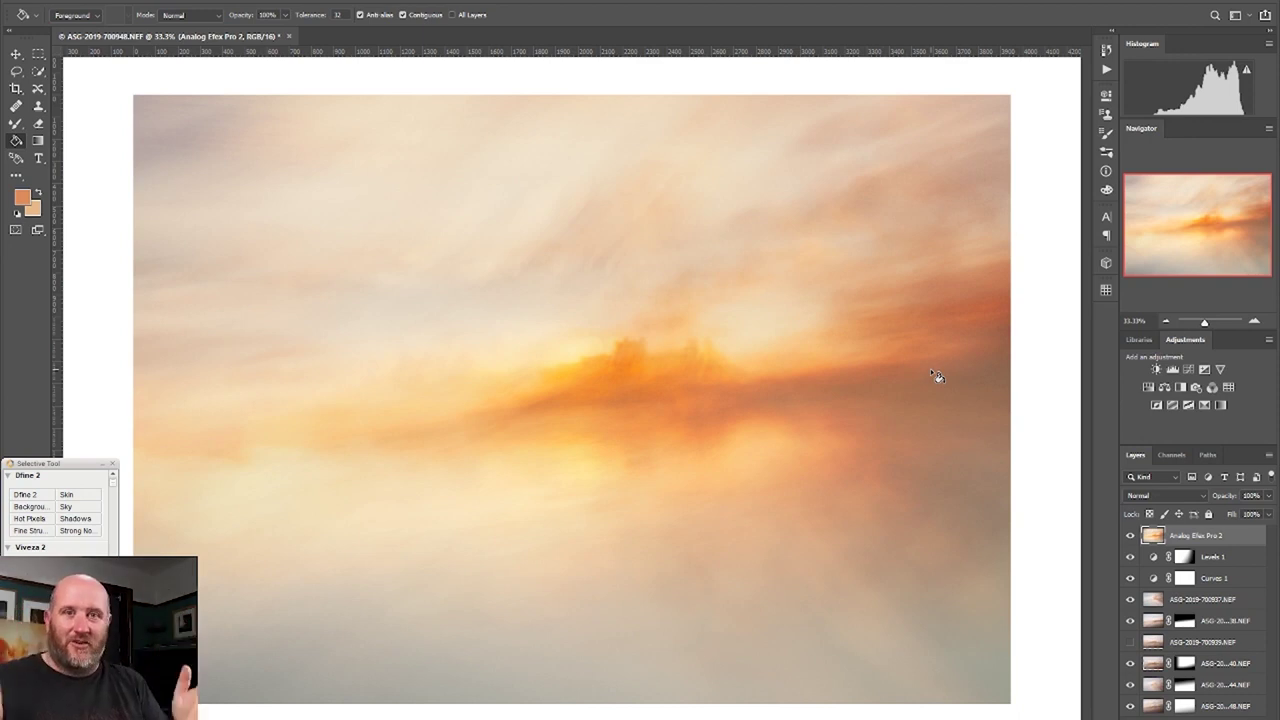
# - Fade the Analog Efex Pro 2 layer to 79% opacity, toggling its visibility to compare
pyautogui.moveTo(1268, 495); pyautogui.dragTo(1254, 519)
pyautogui.click(1130, 536)
pyautogui.click(1130, 536)
pyautogui.click(1130, 536)
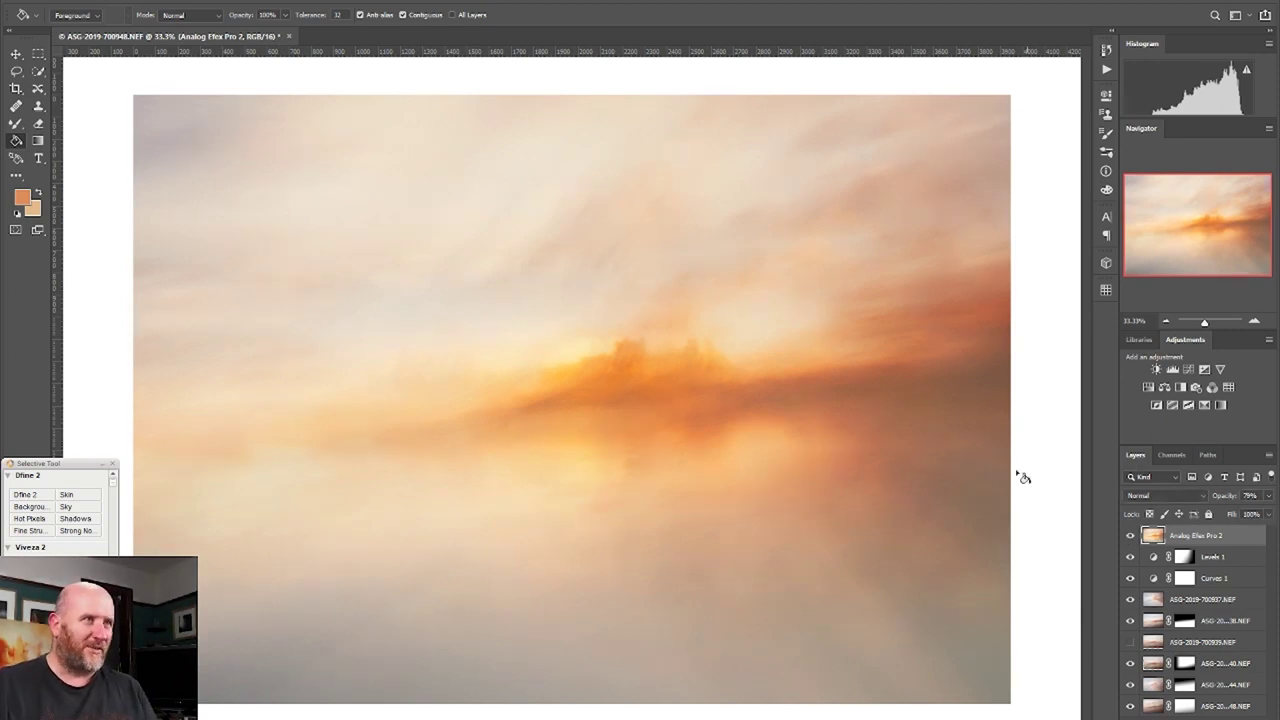
# - Pick the Brush tool and review the brush presets, size and hardness
pyautogui.press('b')
pyautogui.click(62, 16)
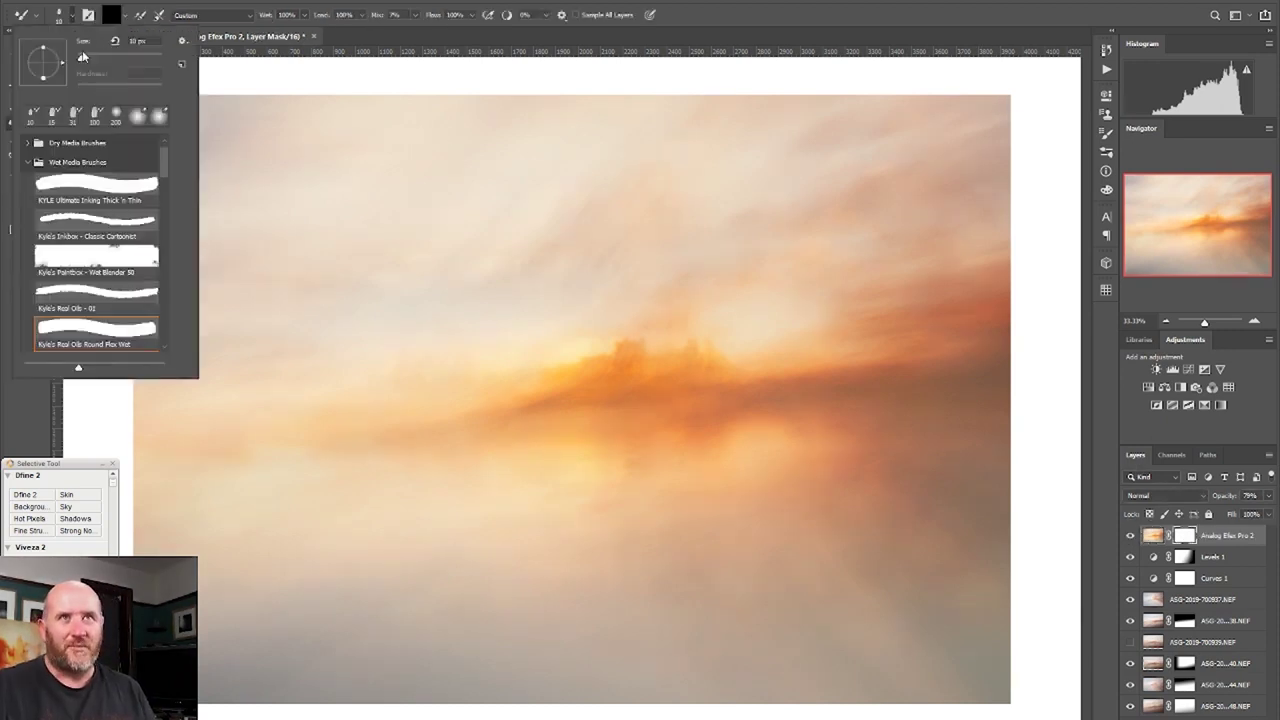
pyautogui.press('Return')
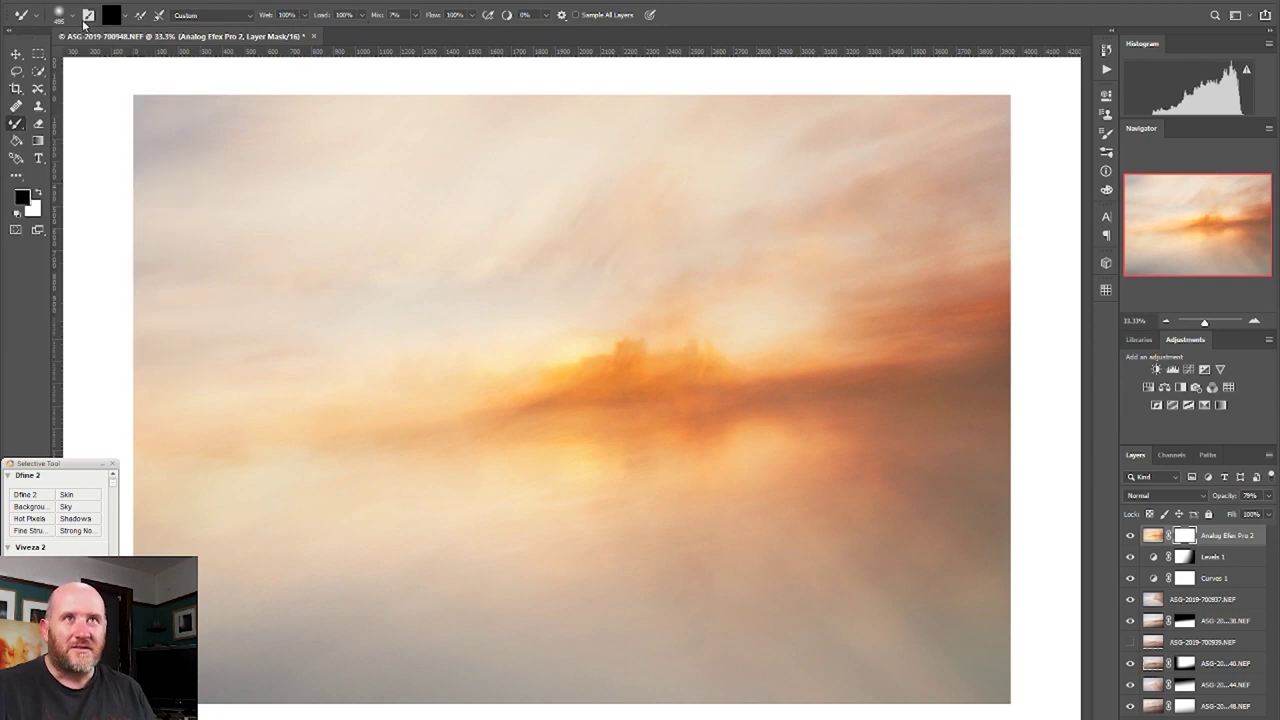
pyautogui.click(77, 16)
pyautogui.click(28, 147)
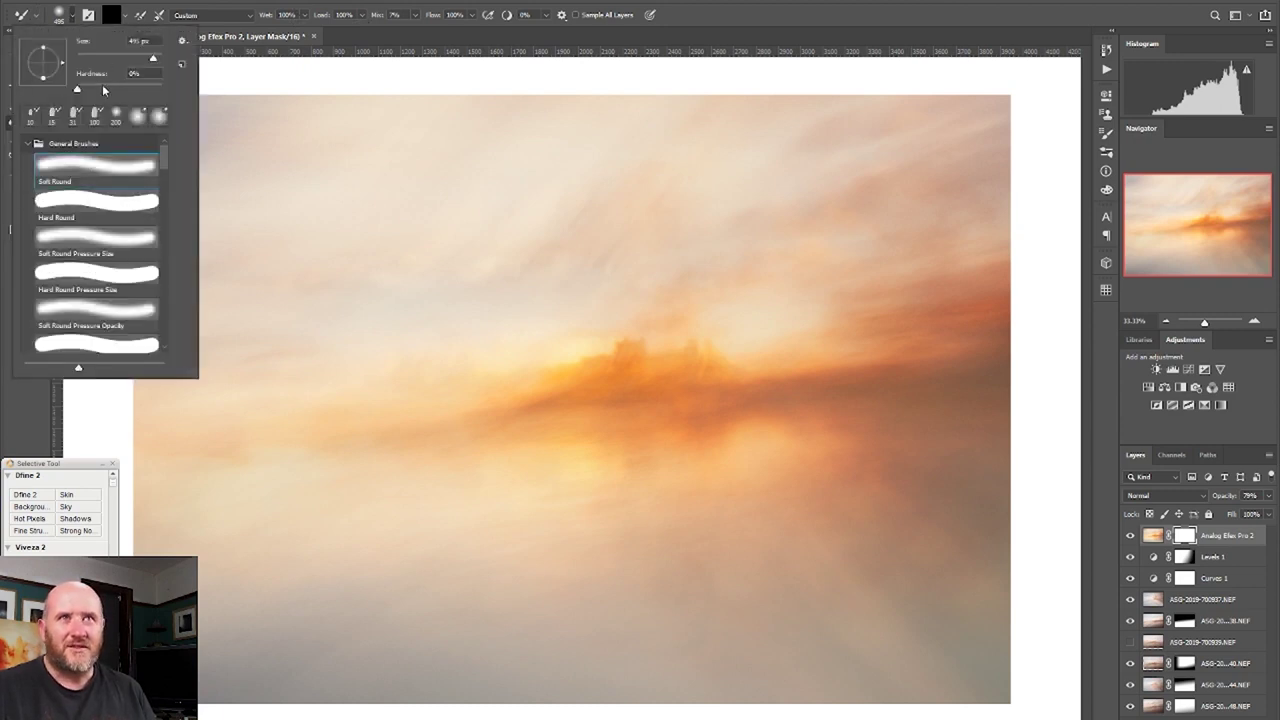
pyautogui.press('Return')
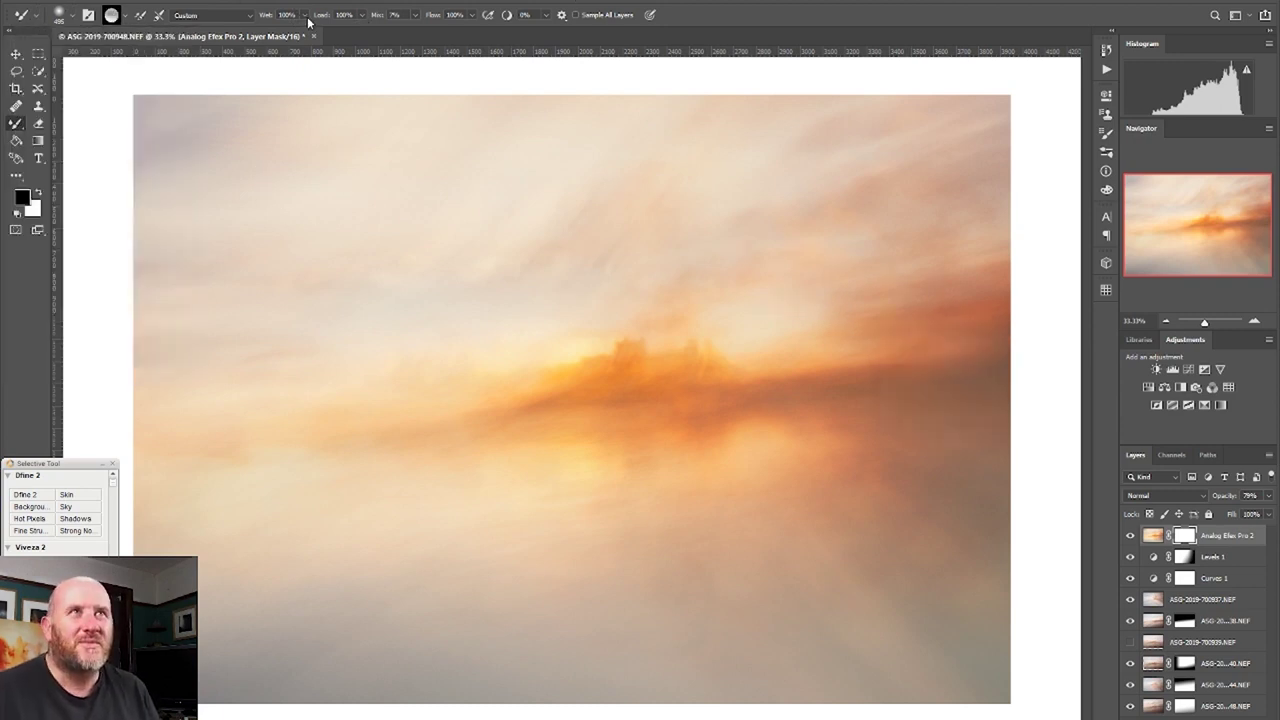
pyautogui.click(77, 16)
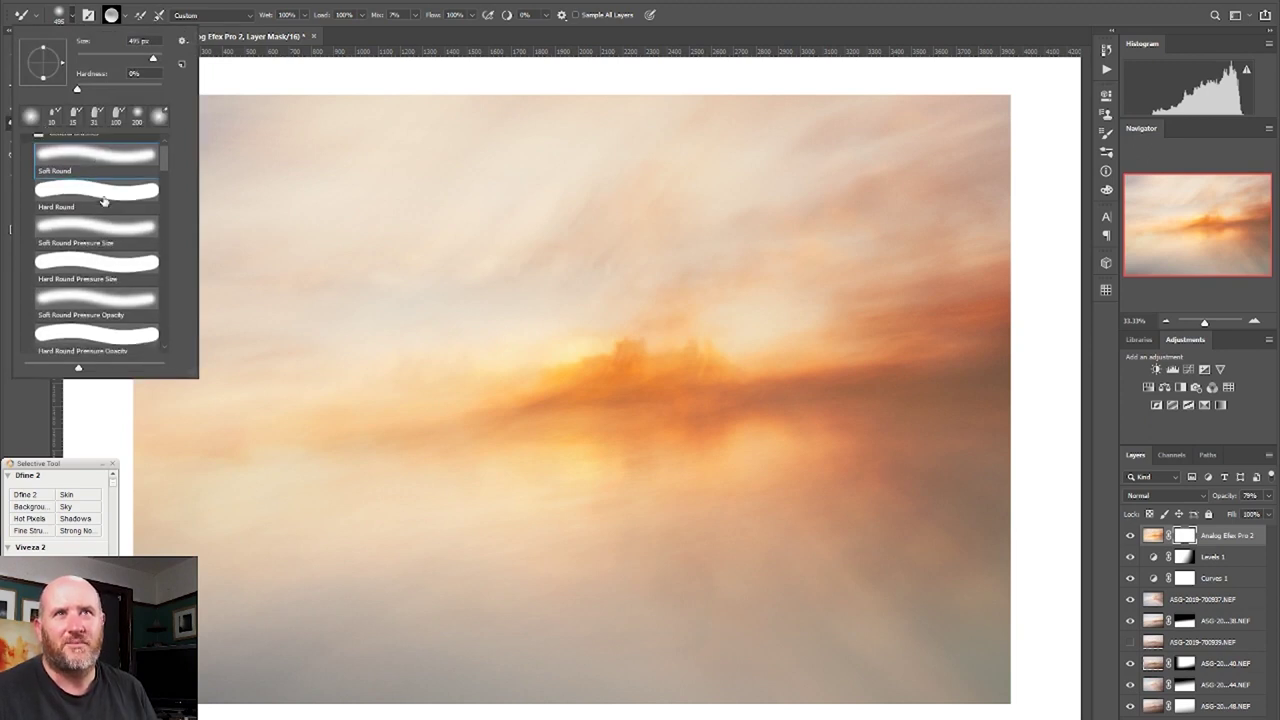
pyautogui.click(181, 42)
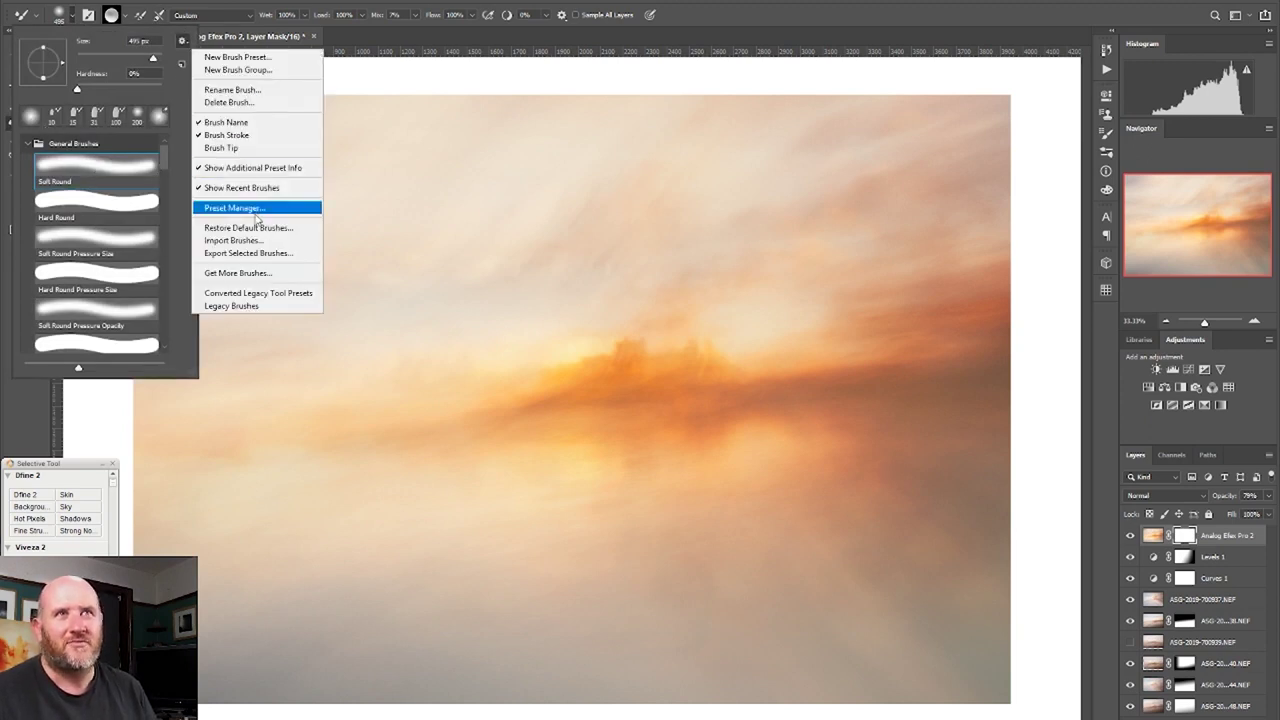
pyautogui.click(82, 65)
pyautogui.press('Escape')
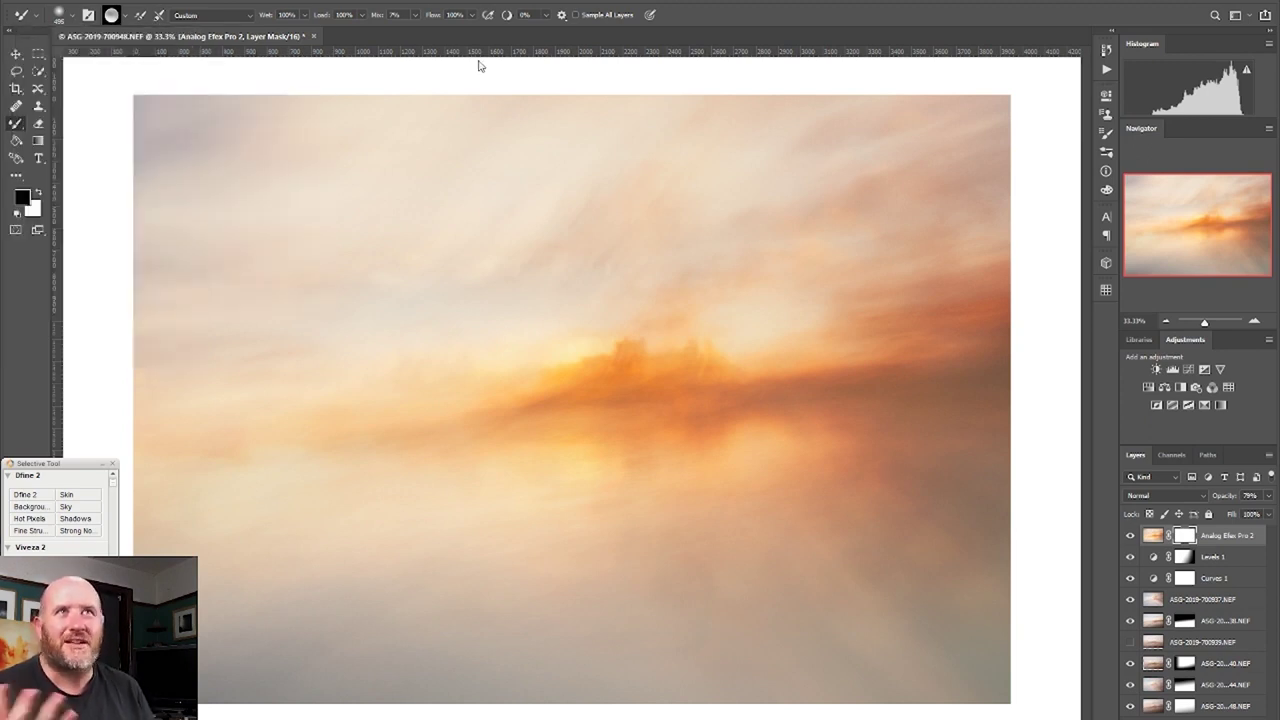
pyautogui.click(66, 20)
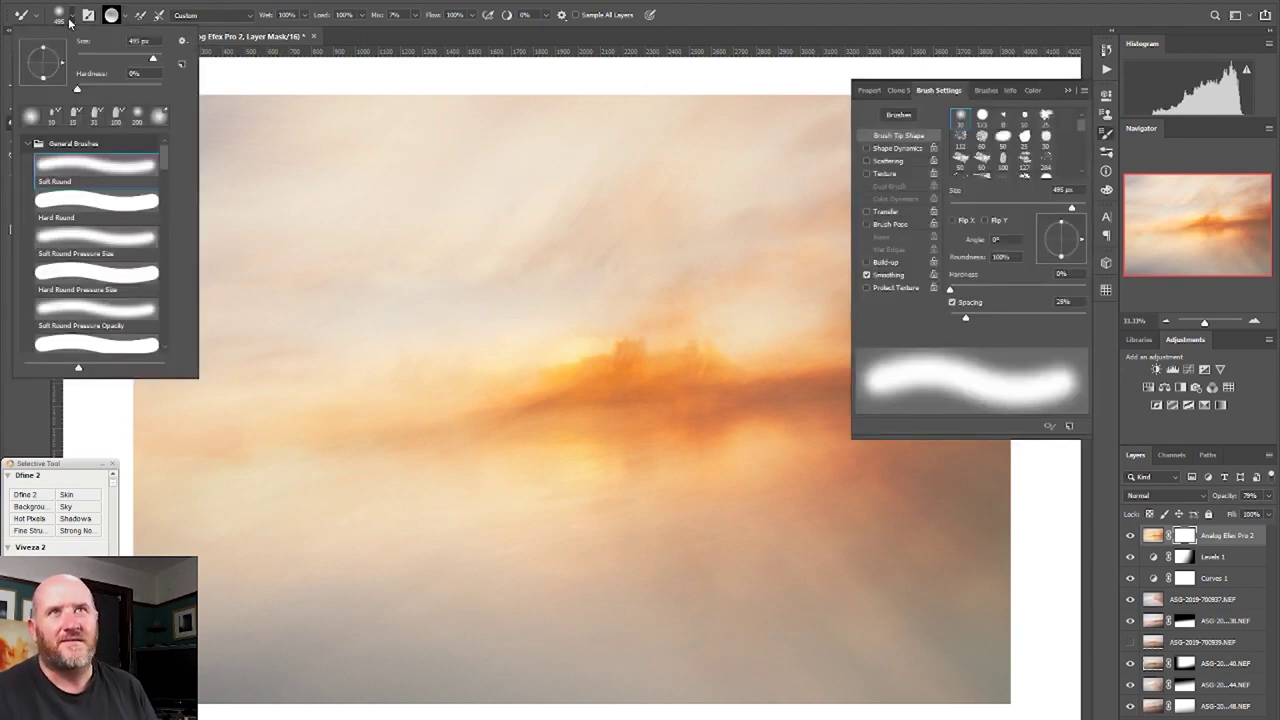
pyautogui.click(69, 21)
# - Switch to the normal Brush, paint the mask right of centre, and set layer opacity to 83%
pyautogui.rightClick(16, 123)
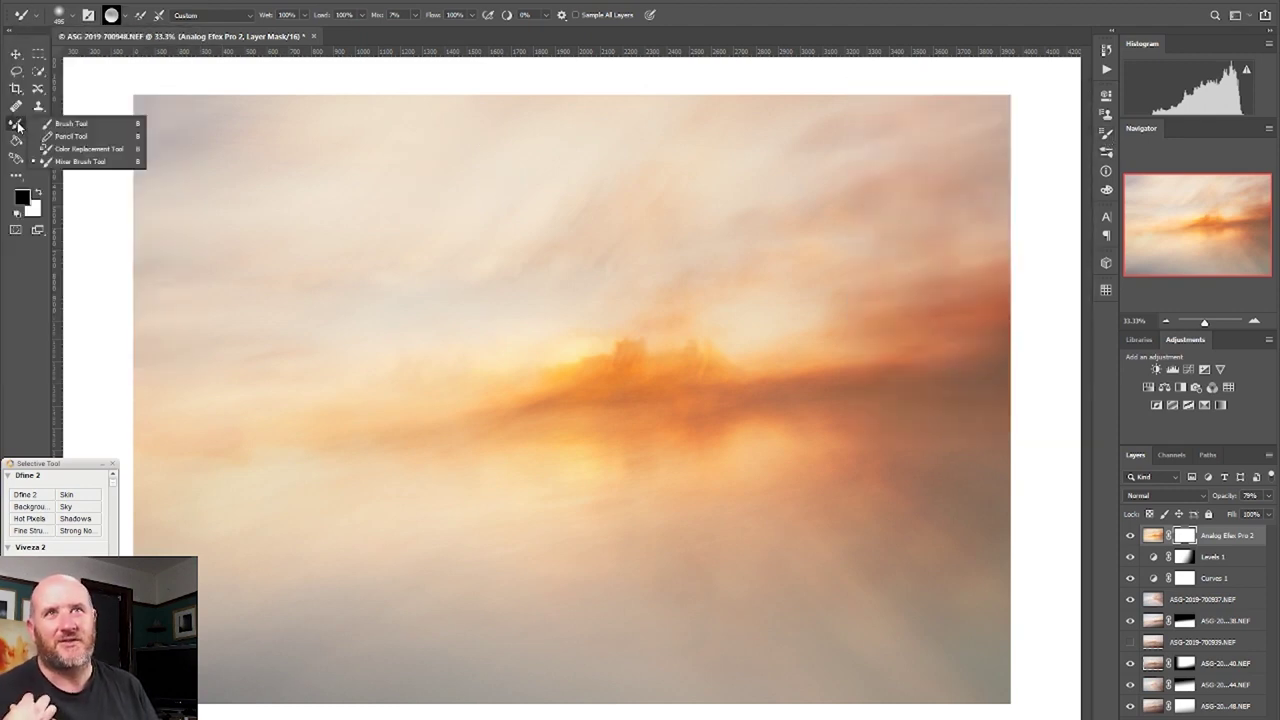
pyautogui.click(70, 123)
pyautogui.click(66, 15)
pyautogui.press('Escape')
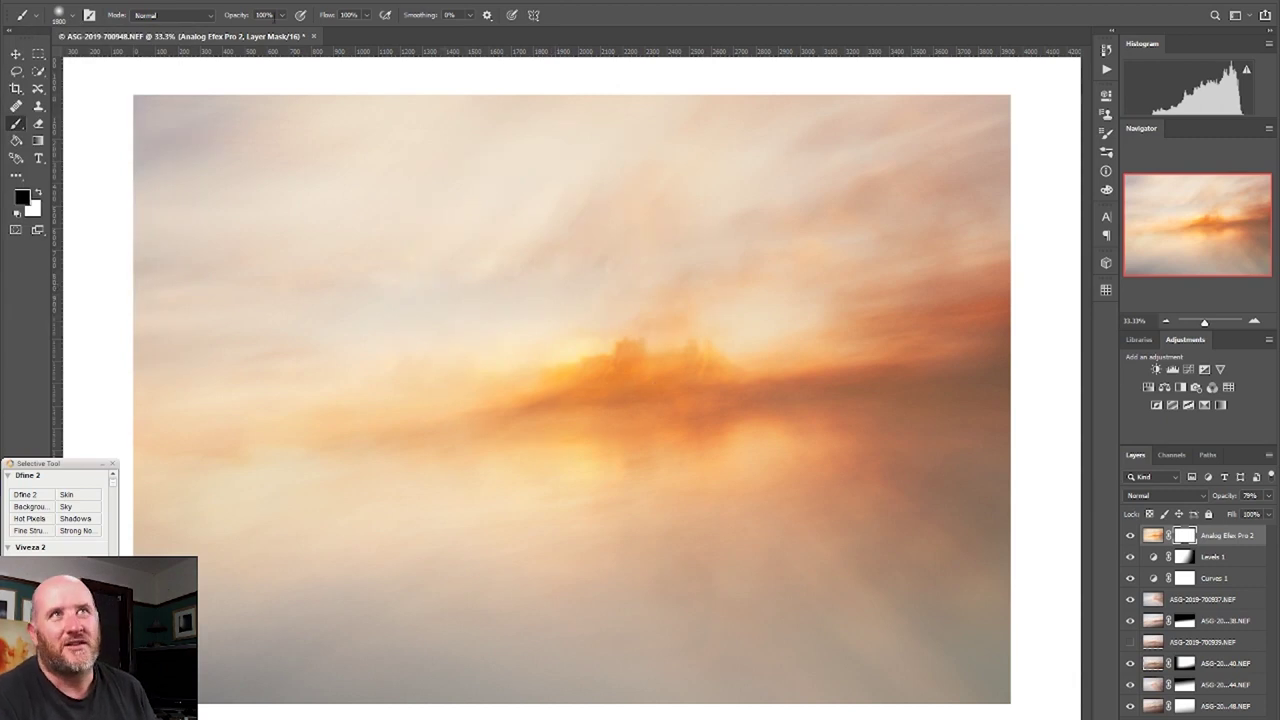
pyautogui.moveTo(908, 400); pyautogui.dragTo(940, 511)
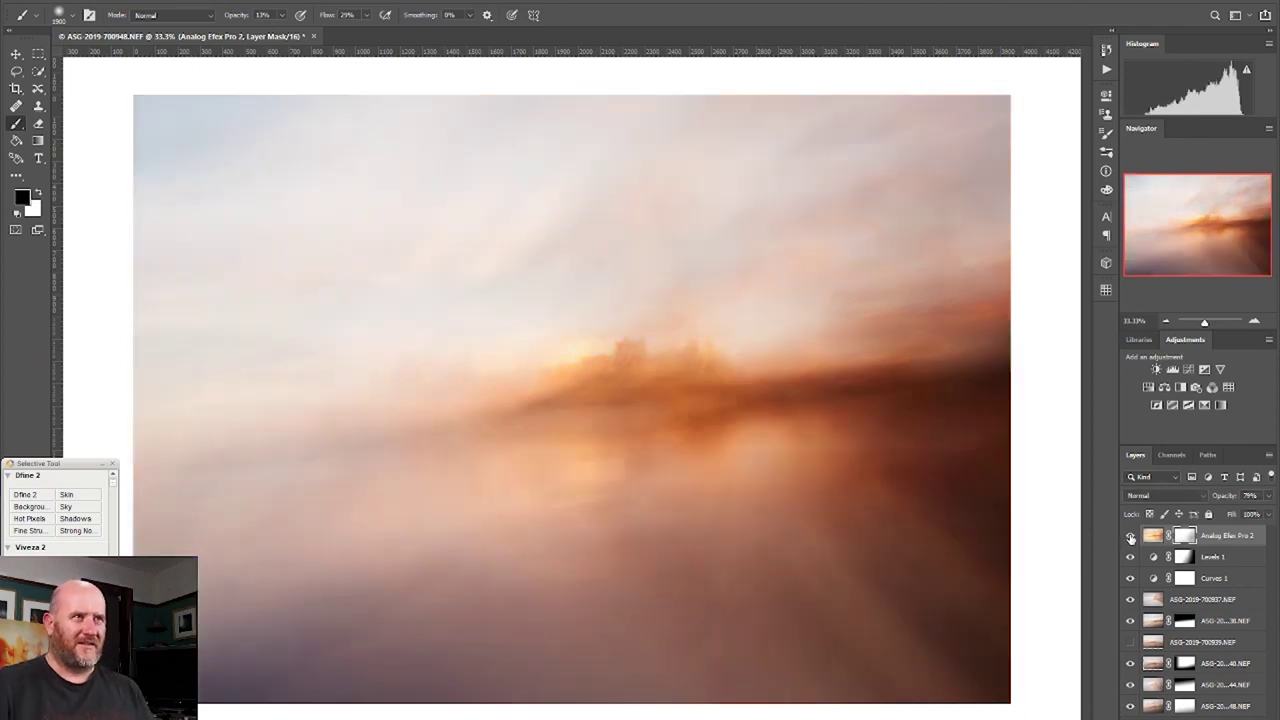
pyautogui.hotkey('alt', '\\')
pyautogui.hotkey('alt', '\\')
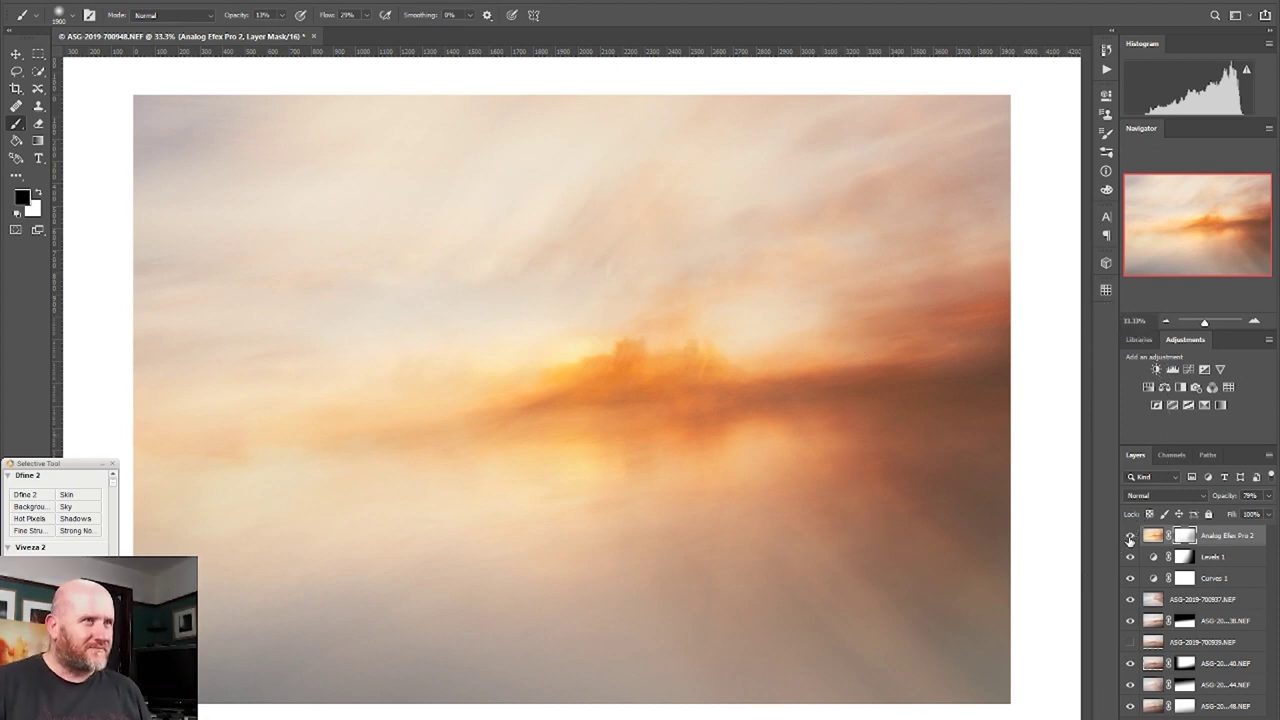
pyautogui.moveTo(1265, 514)
pyautogui.mouseDown()
pyautogui.moveTo(1243, 520)
pyautogui.moveTo(1257, 521)
pyautogui.mouseUp()
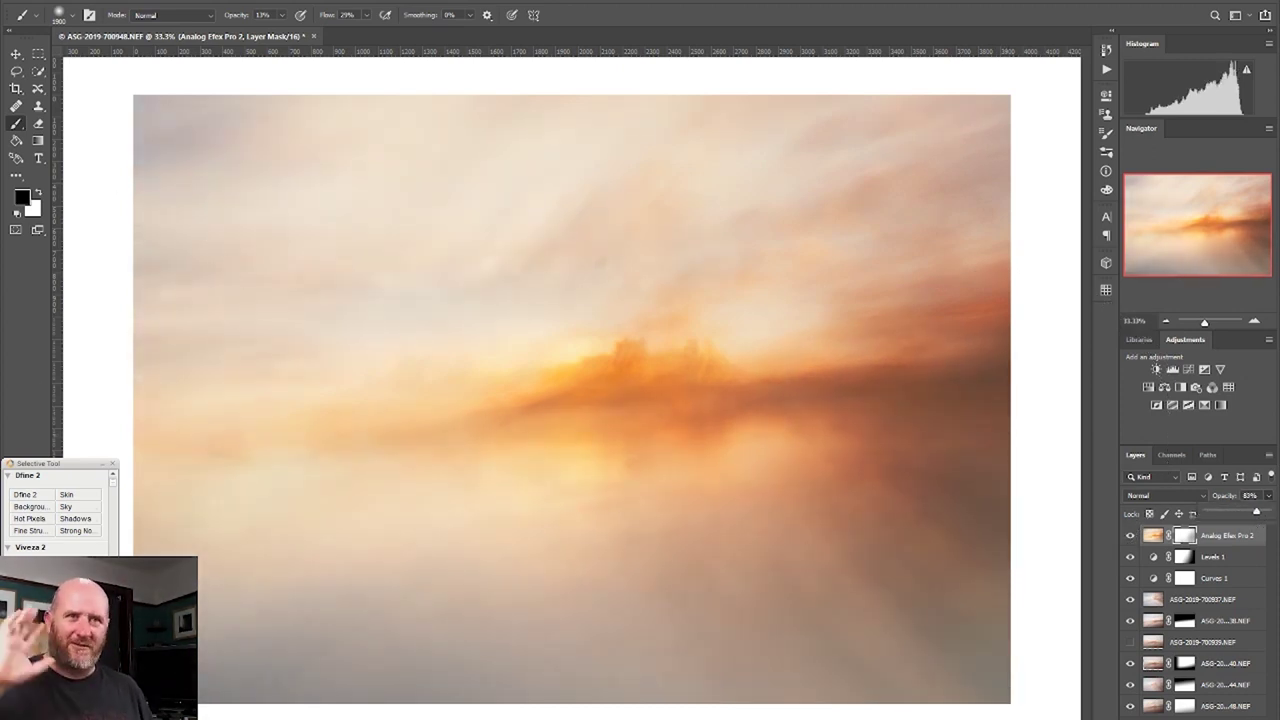
pyautogui.click(75, 530)
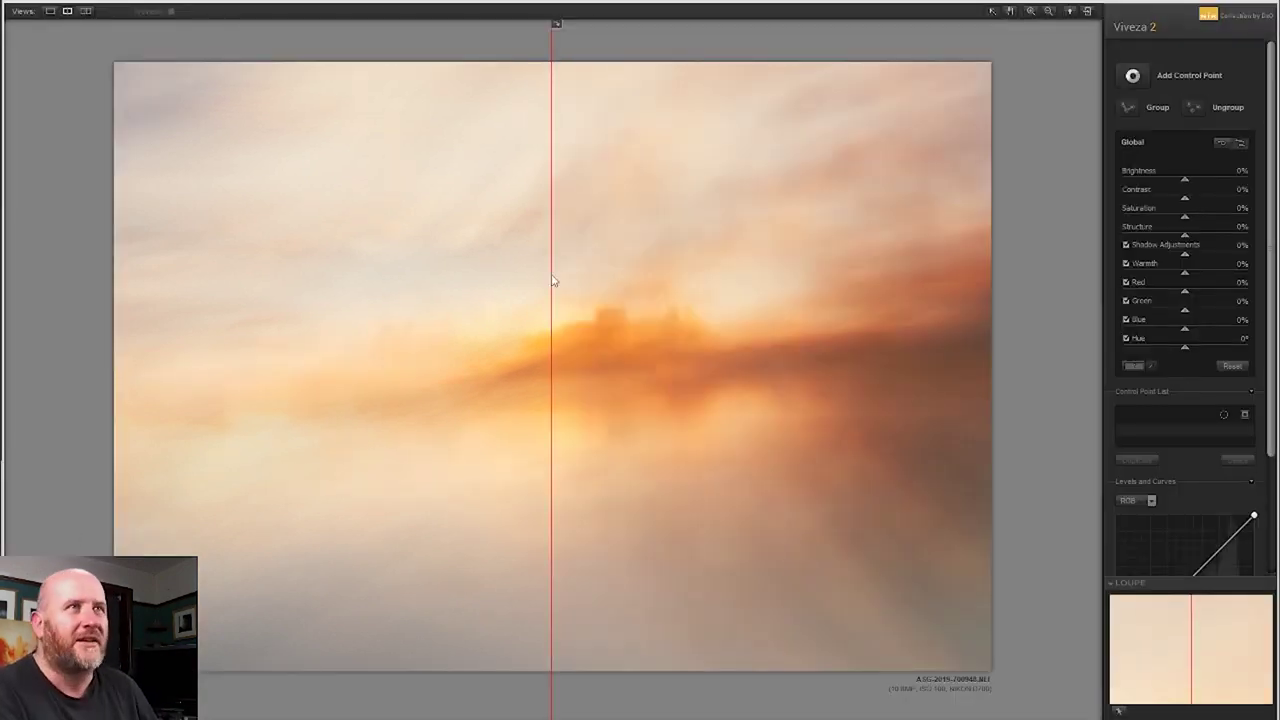
# - Set Viveza 2 global Hue to -3°, Red to 3% and Blue to -2%, checking the split preview
pyautogui.moveTo(1185, 346); pyautogui.dragTo(1188, 350)
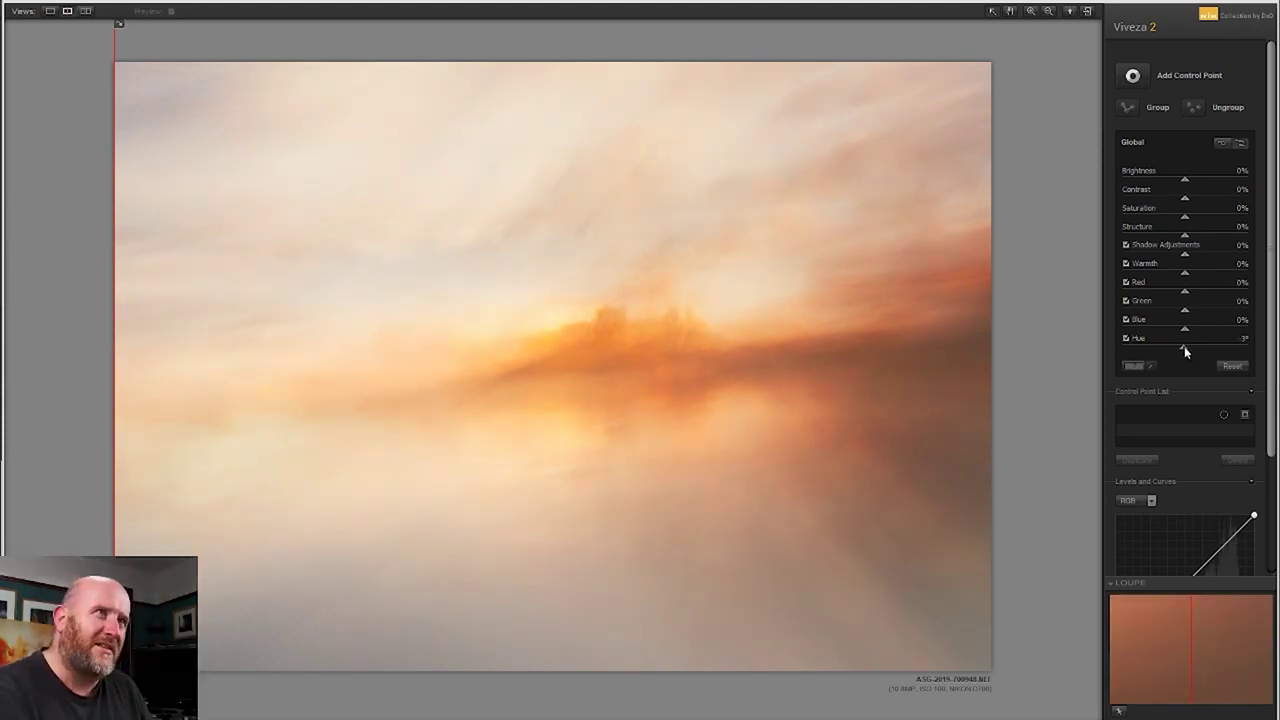
pyautogui.moveTo(115, 310)
pyautogui.mouseDown()
pyautogui.moveTo(195, 301)
pyautogui.moveTo(577, 320)
pyautogui.moveTo(288, 411)
pyautogui.mouseUp()
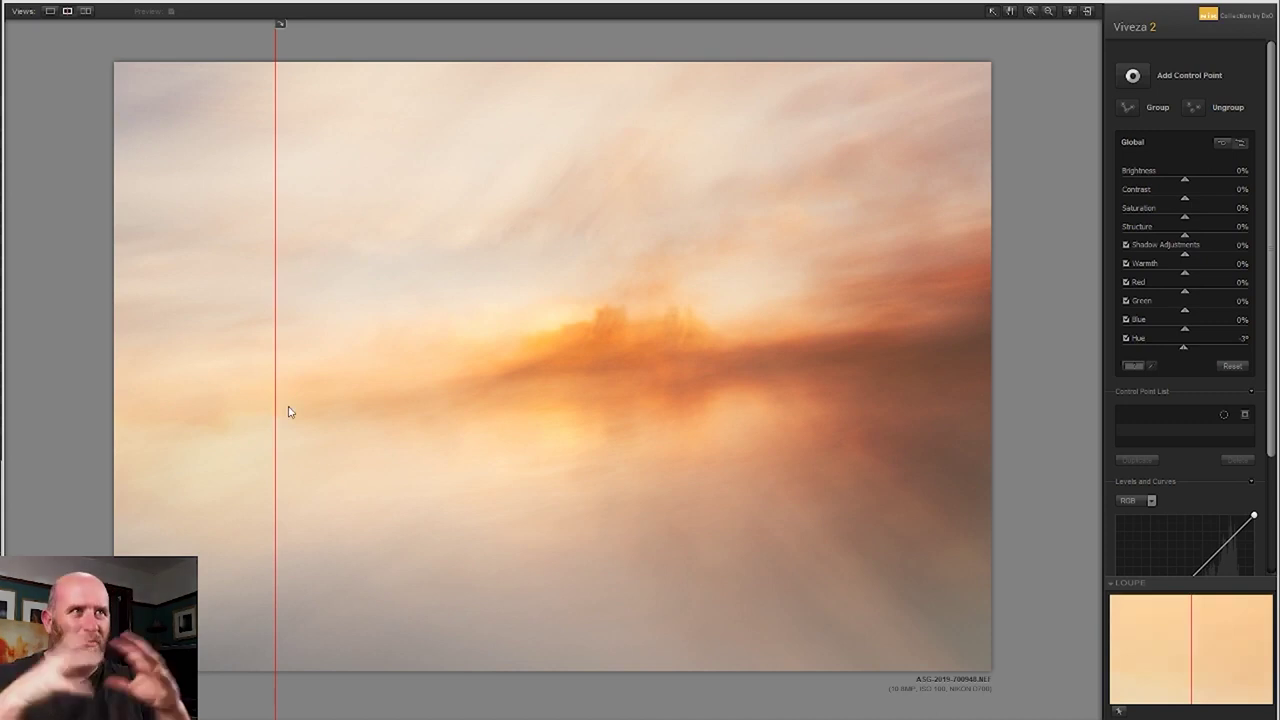
pyautogui.moveTo(274, 314); pyautogui.dragTo(195, 340)
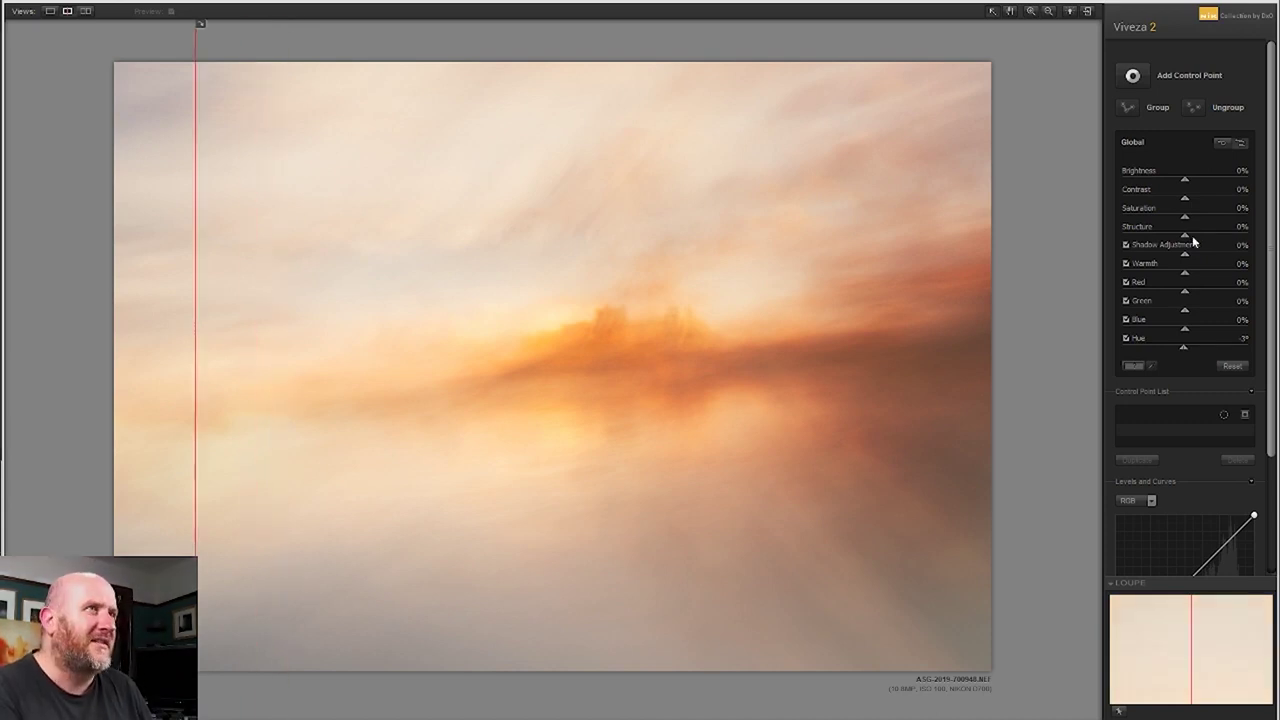
pyautogui.moveTo(1158, 235)
pyautogui.mouseDown()
pyautogui.moveTo(1220, 246)
pyautogui.moveTo(1145, 242)
pyautogui.moveTo(1186, 240)
pyautogui.moveTo(1176, 202)
pyautogui.moveTo(1188, 202)
pyautogui.mouseUp()
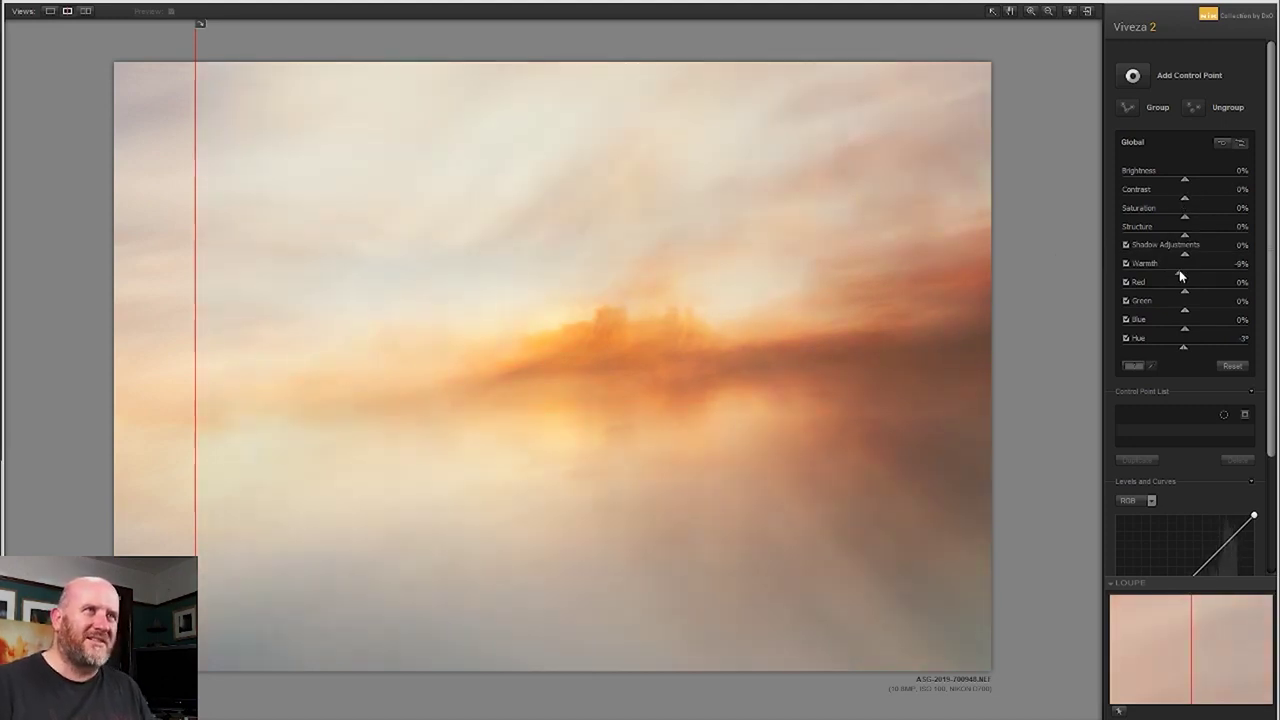
pyautogui.moveTo(1193, 275); pyautogui.dragTo(1187, 269)
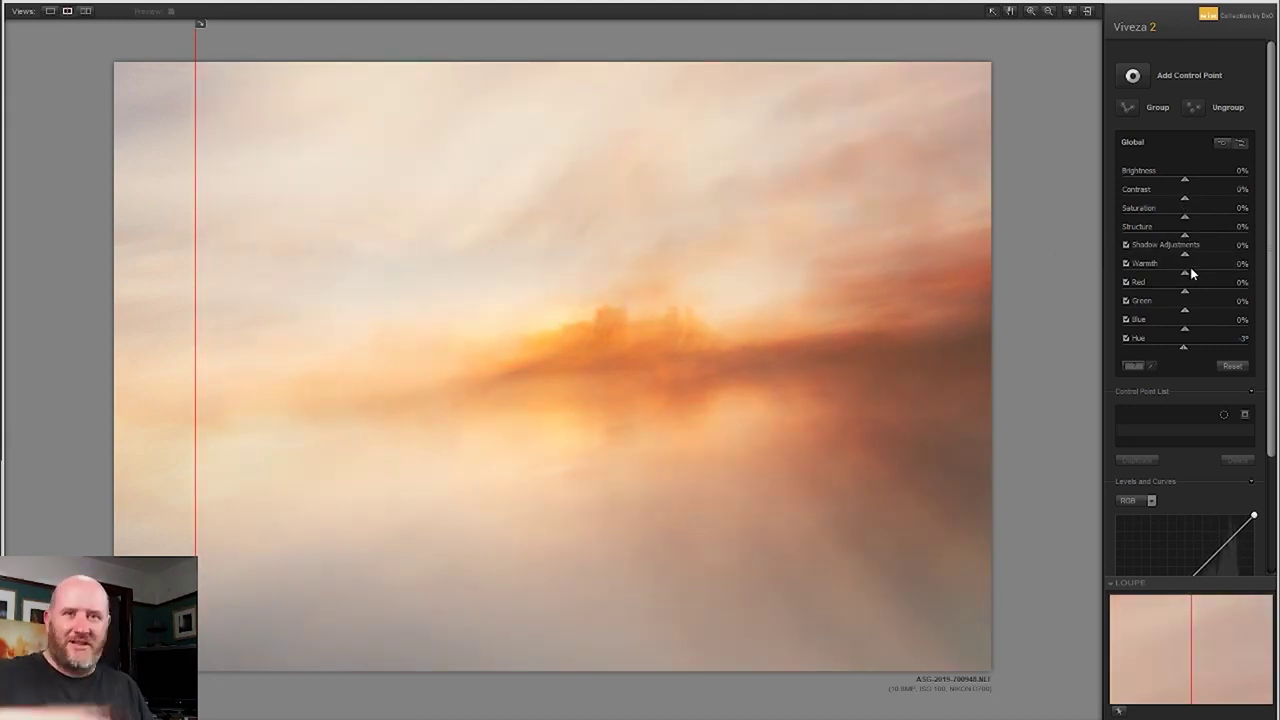
pyautogui.moveTo(1186, 332); pyautogui.dragTo(1184, 332)
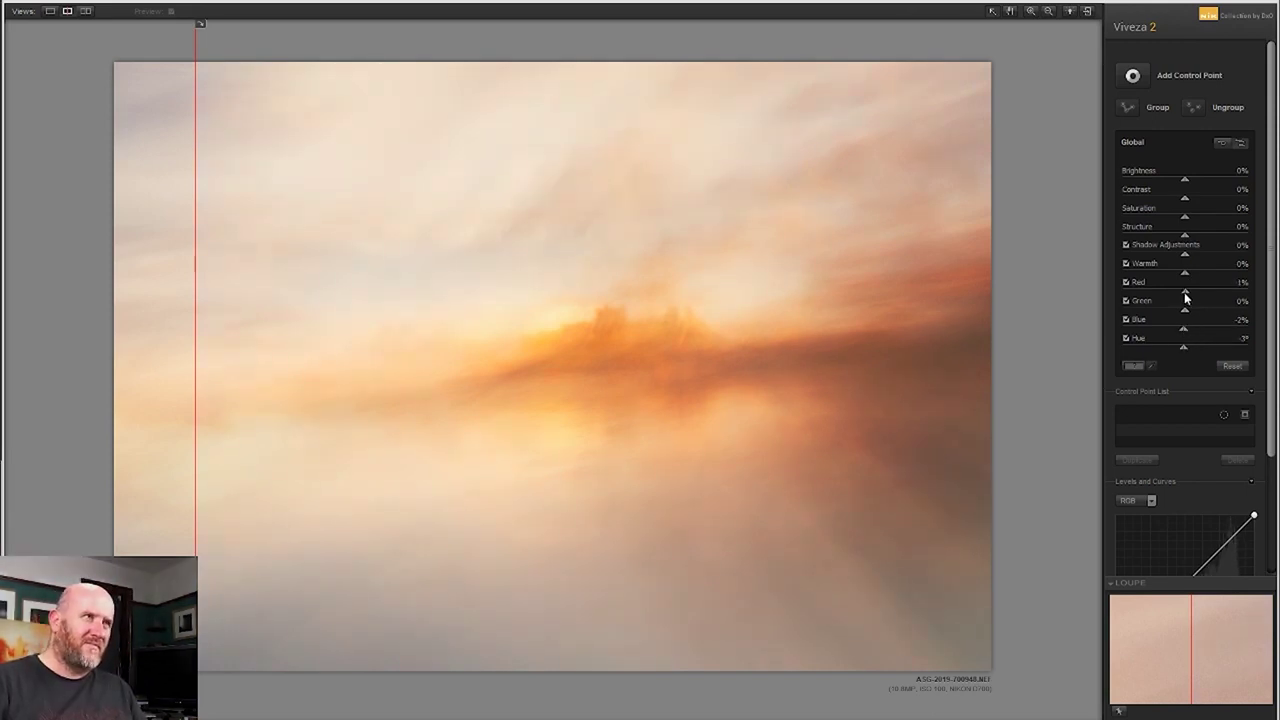
pyautogui.moveTo(216, 296); pyautogui.dragTo(201, 290)
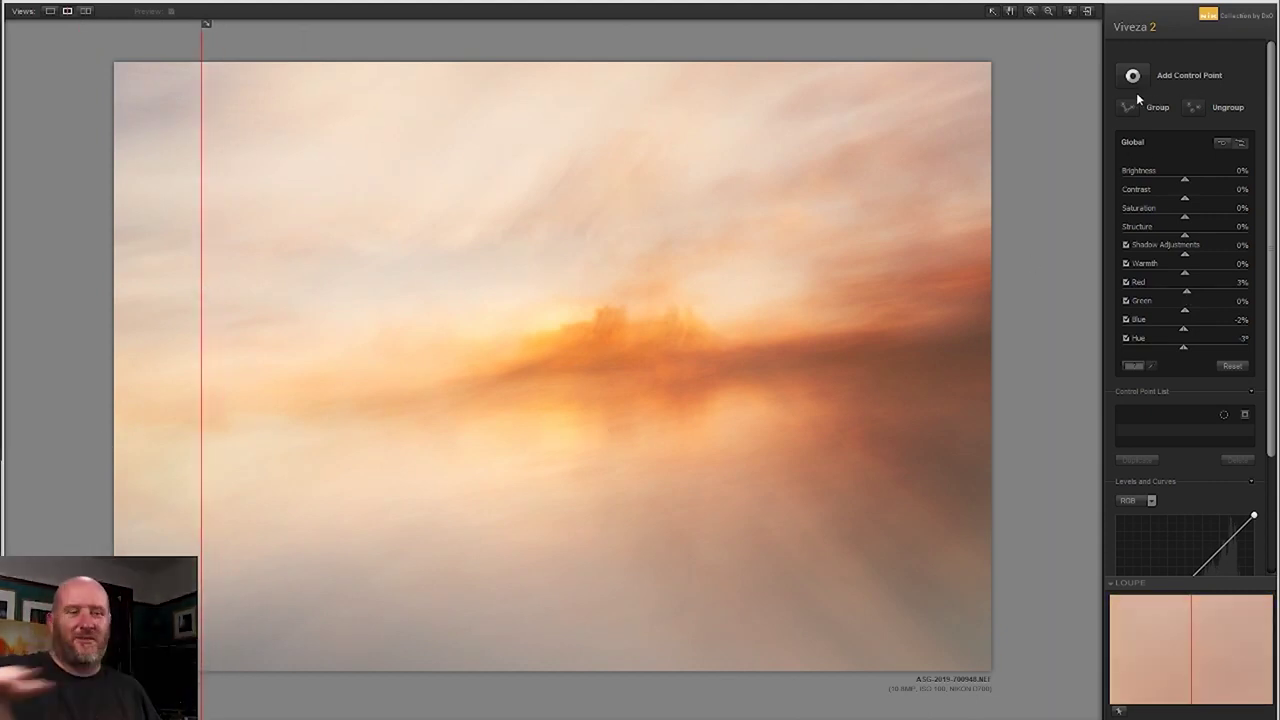
# - Place a control point on the water below the sunset and duplicate it into the lower-left water
pyautogui.click(585, 433)
pyautogui.moveTo(1221, 242); pyautogui.dragTo(1219, 242)
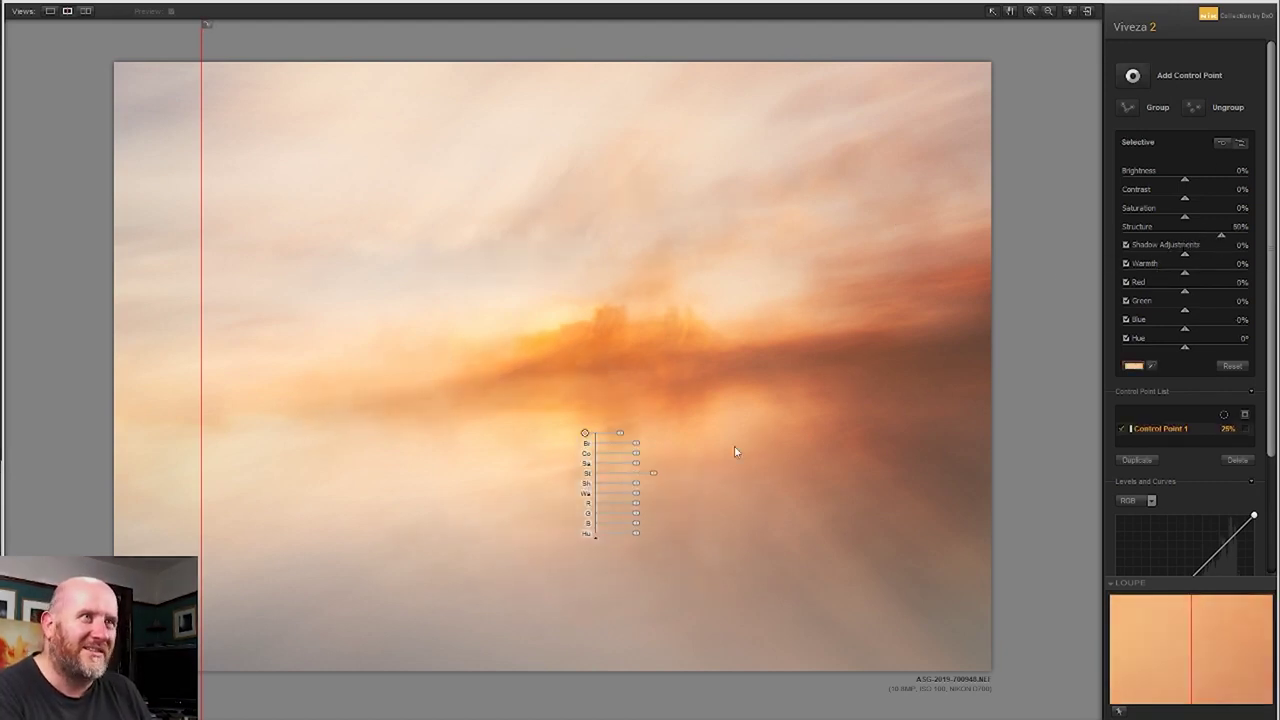
pyautogui.moveTo(585, 433)
pyautogui.mouseDown()
pyautogui.moveTo(580, 457)
pyautogui.moveTo(594, 460)
pyautogui.moveTo(369, 515)
pyautogui.mouseUp()
pyautogui.hotkey('ctrl', 'c')
pyautogui.hotkey('ctrl', 'v')
pyautogui.click(651, 491)
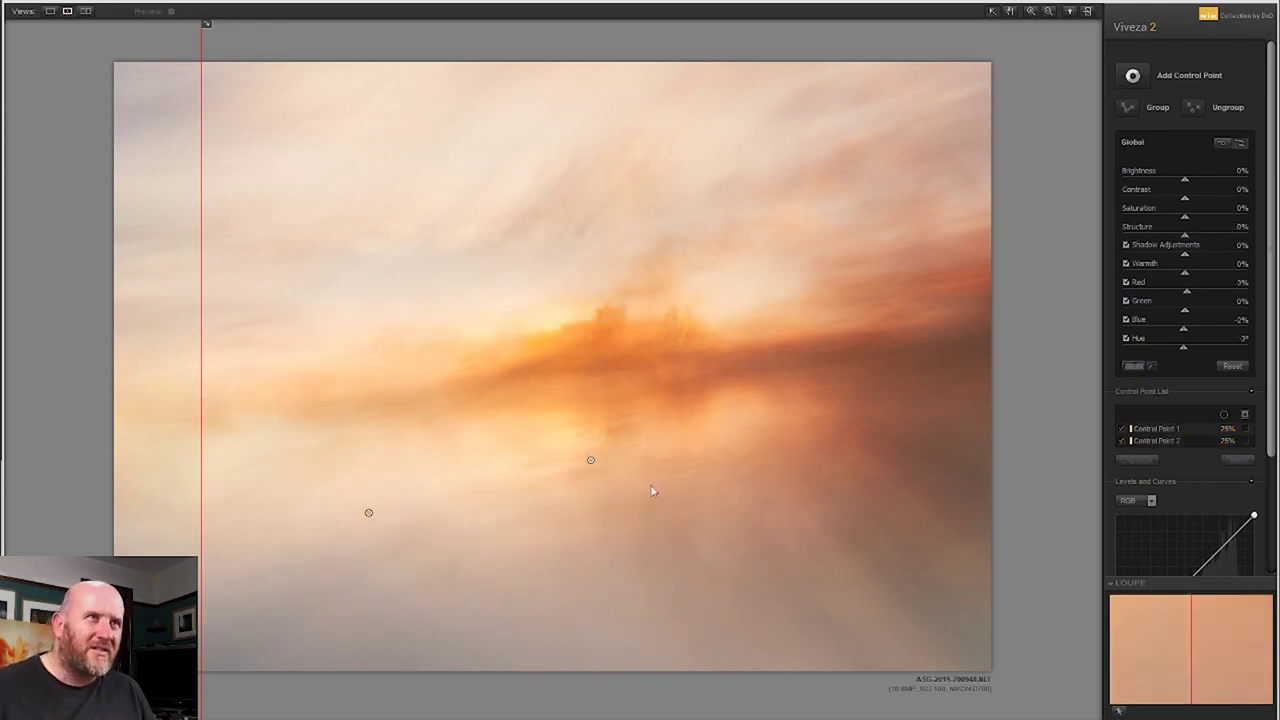
pyautogui.click(1244, 414)
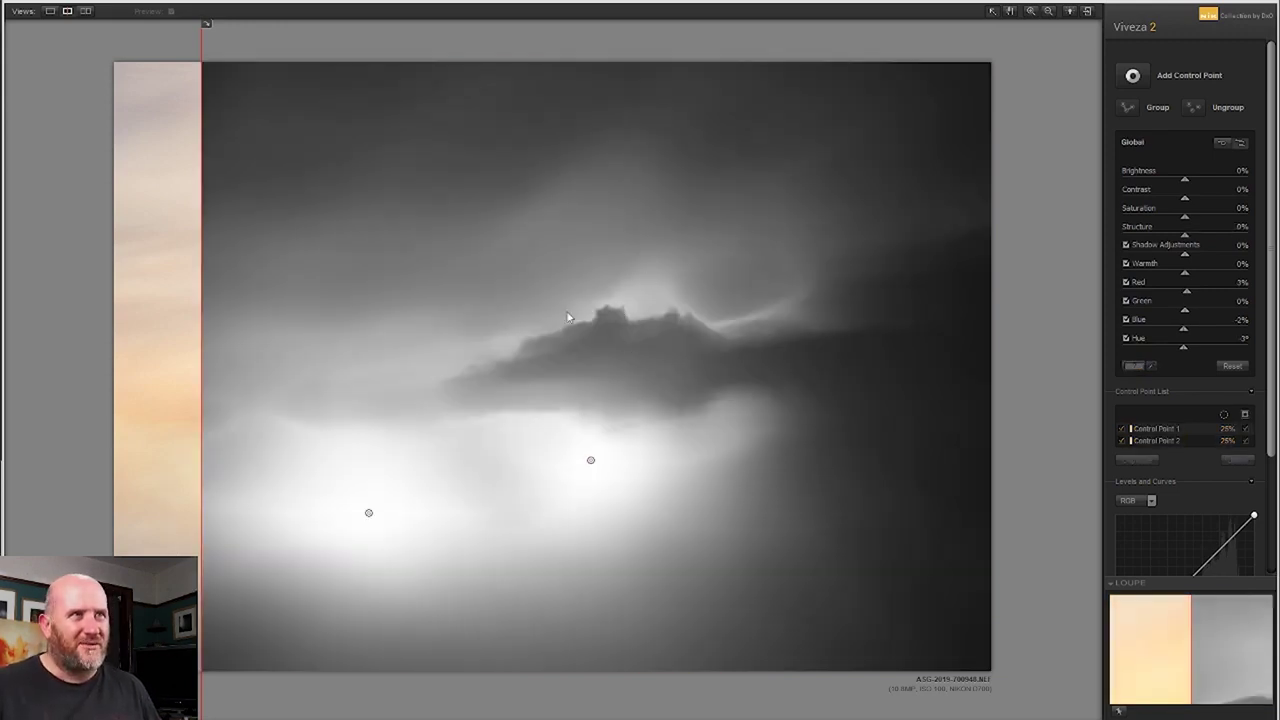
pyautogui.click(1244, 414)
# - Add four control points around the sunset glow
pyautogui.click(1133, 76)
pyautogui.click(589, 317)
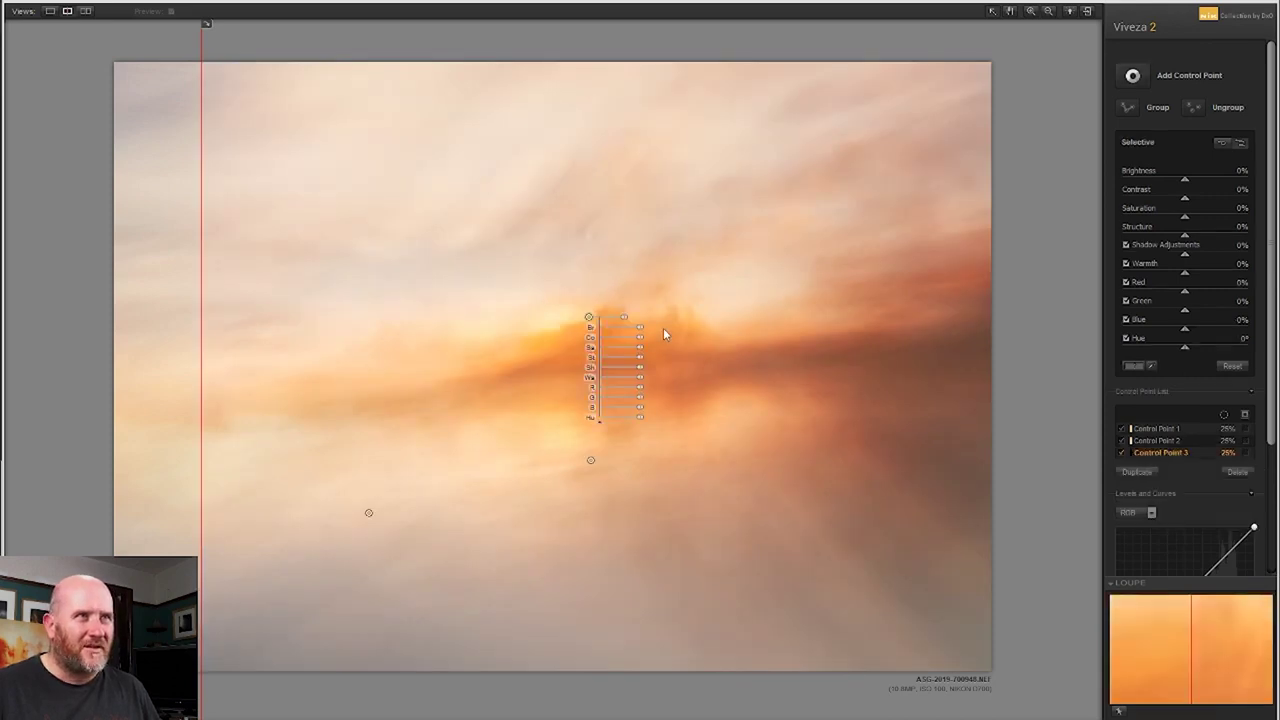
pyautogui.click(1133, 76)
pyautogui.click(681, 317)
pyautogui.moveTo(589, 317); pyautogui.dragTo(512, 345)
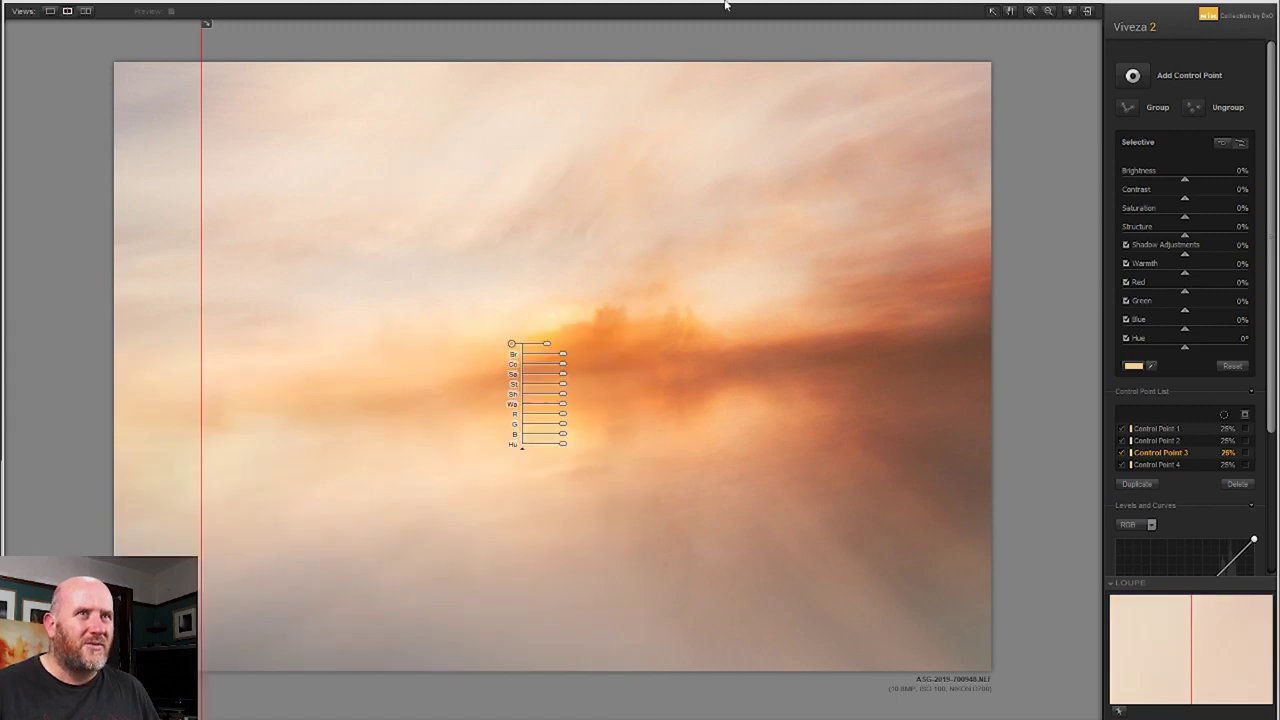
pyautogui.click(600, 312)
pyautogui.click(620, 341)
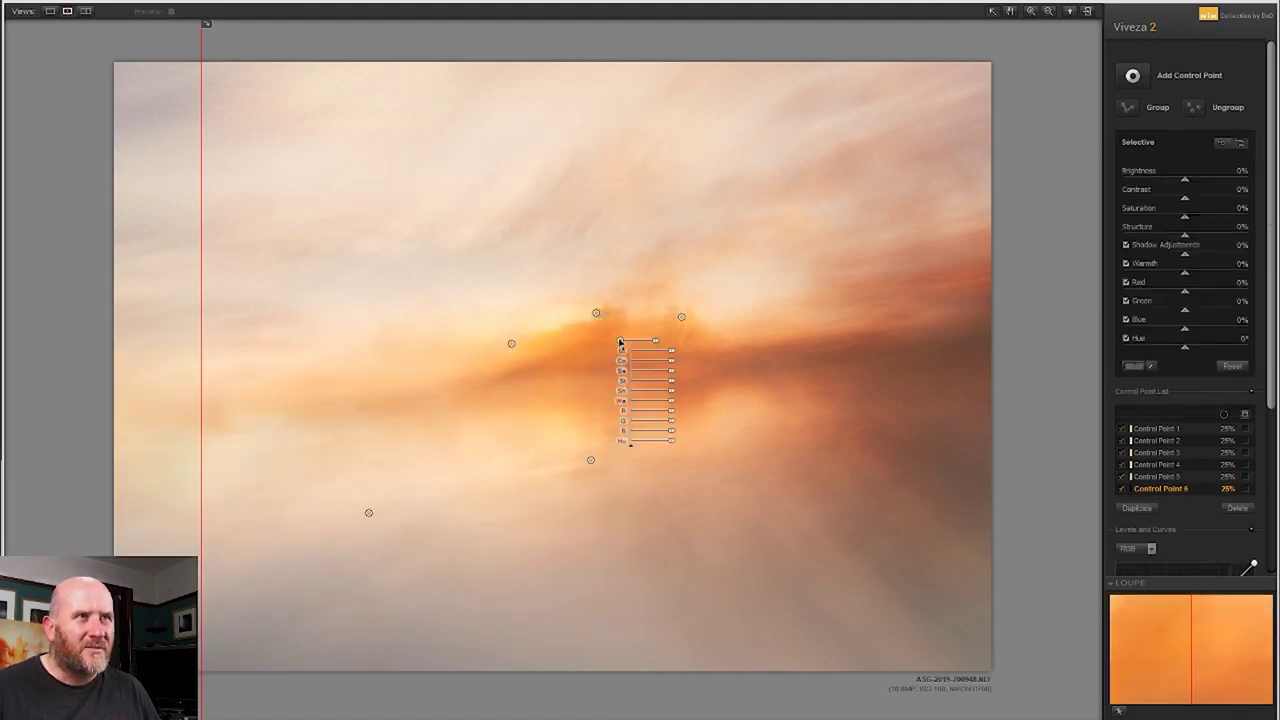
pyautogui.moveTo(590, 400)
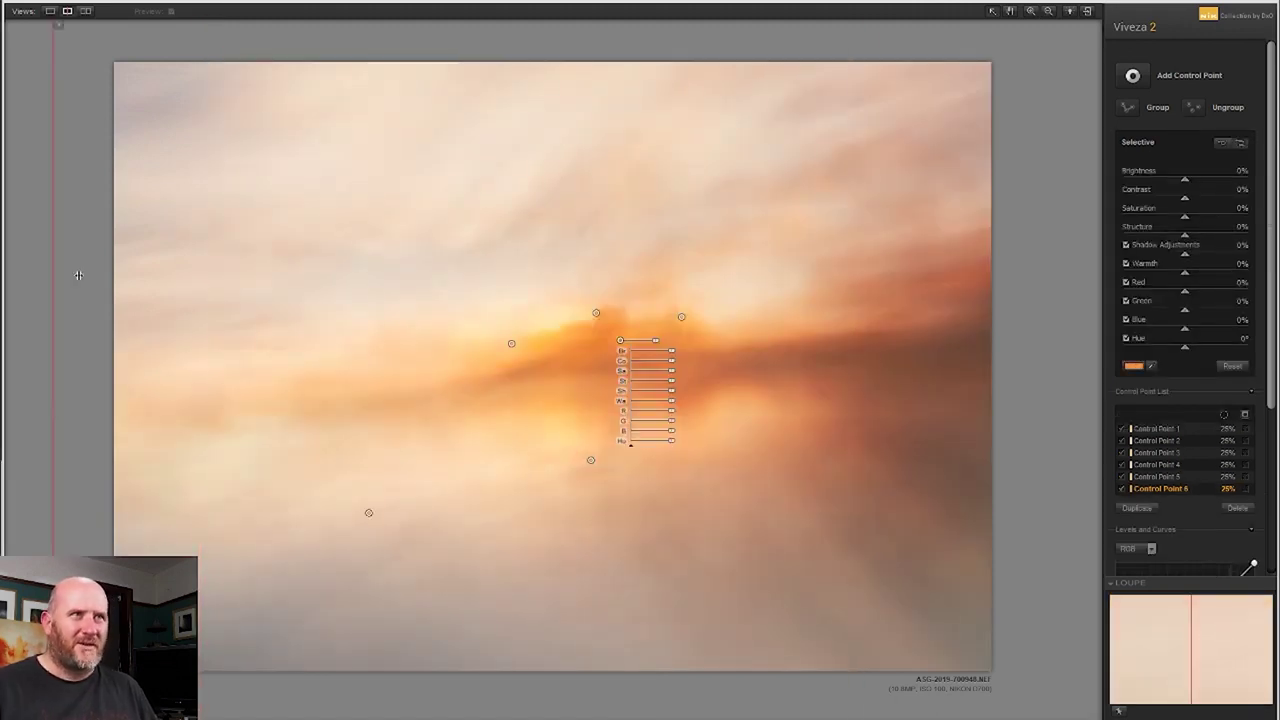
pyautogui.moveTo(224, 335)
pyautogui.mouseDown()
pyautogui.moveTo(110, 360)
pyautogui.moveTo(130, 417)
pyautogui.mouseUp()
# - Add a seventh control point on the right-hand water and set its area
pyautogui.click(591, 460)
pyautogui.click(751, 451)
pyautogui.moveTo(815, 451); pyautogui.dragTo(779, 457)
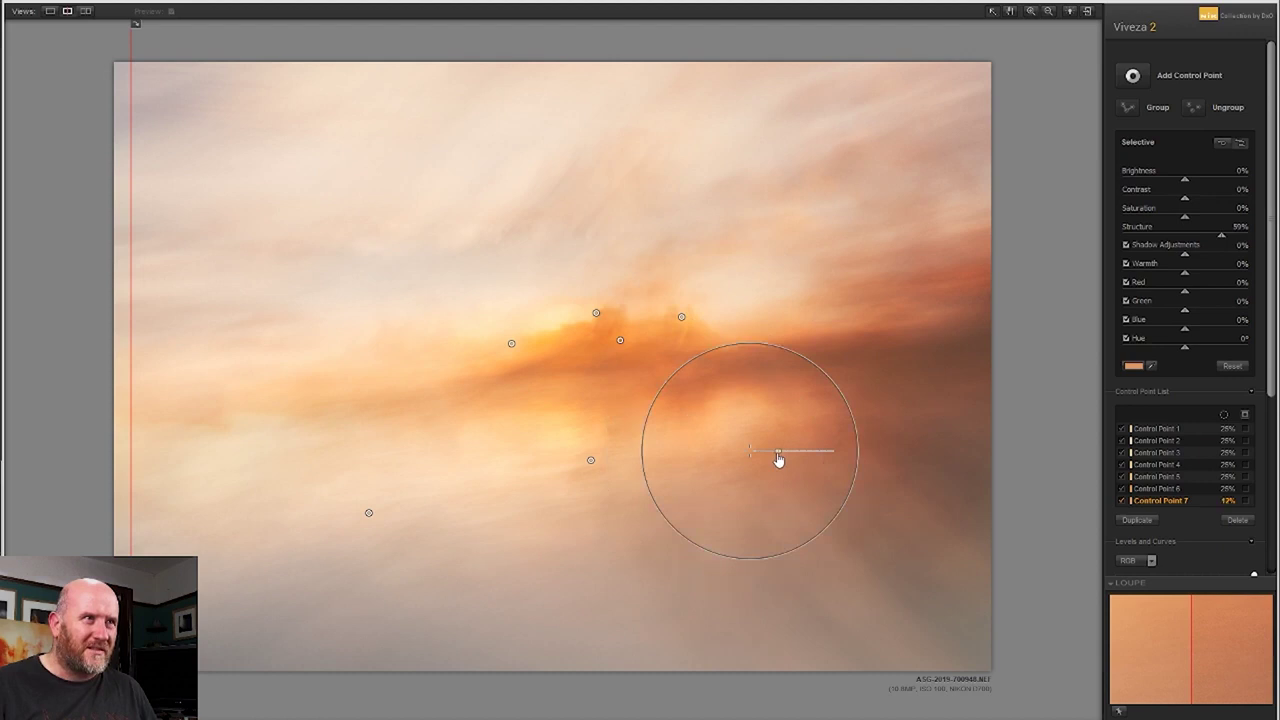
pyautogui.click(1060, 480)
pyautogui.moveTo(130, 347); pyautogui.dragTo(148, 347)
# - Lower contrast on control points 1, 2 and 7, compare, and apply Viveza to Photoshop
pyautogui.moveTo(414, 586); pyautogui.dragTo(790, 425)
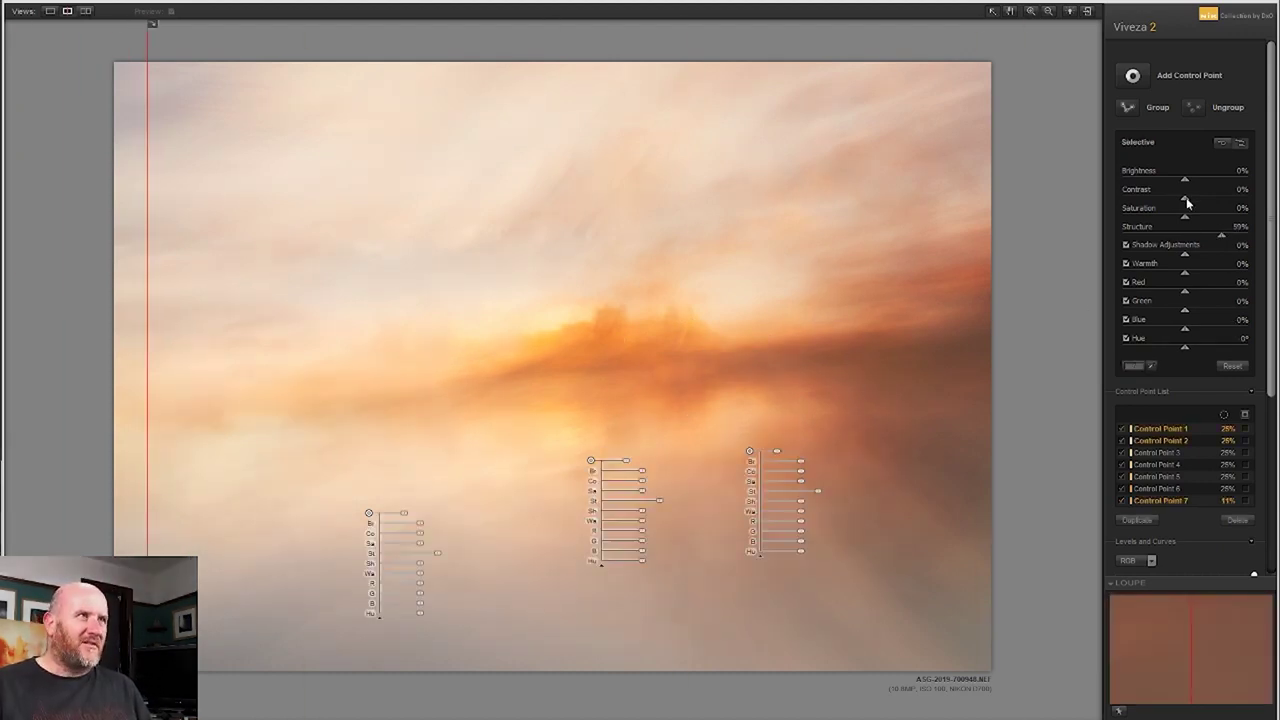
pyautogui.moveTo(1210, 200); pyautogui.dragTo(1182, 203)
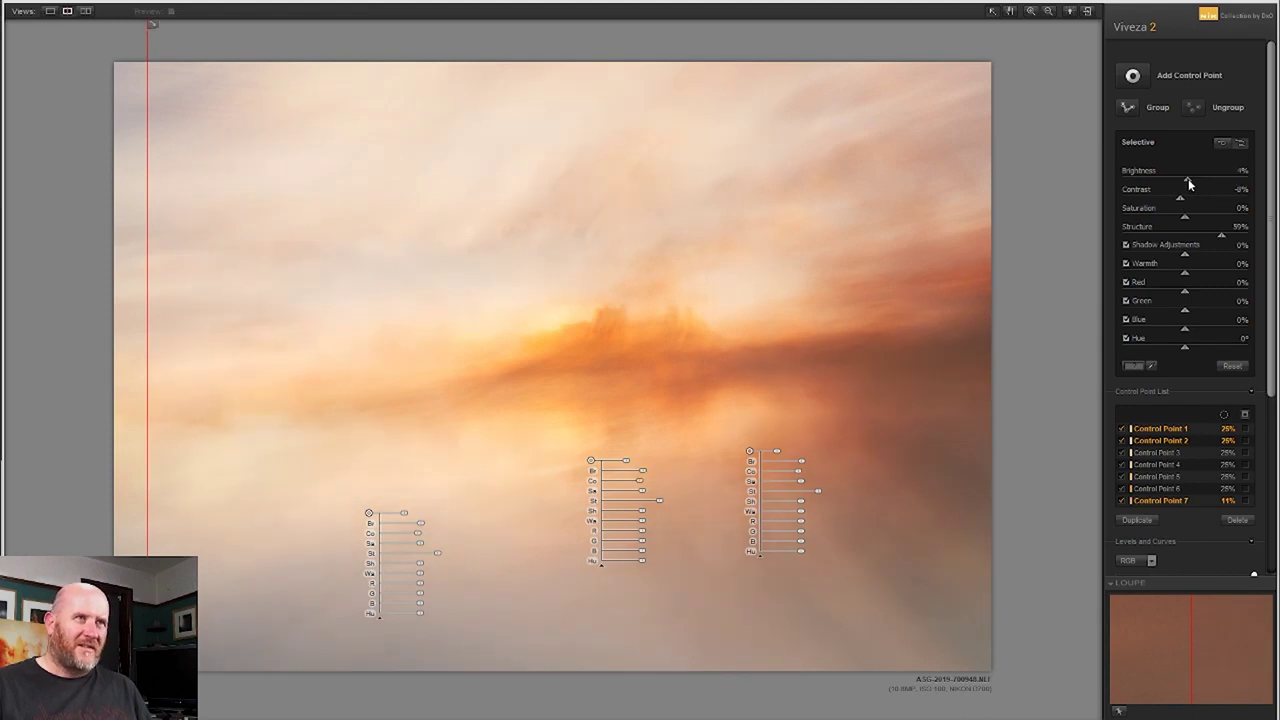
pyautogui.click(1050, 200)
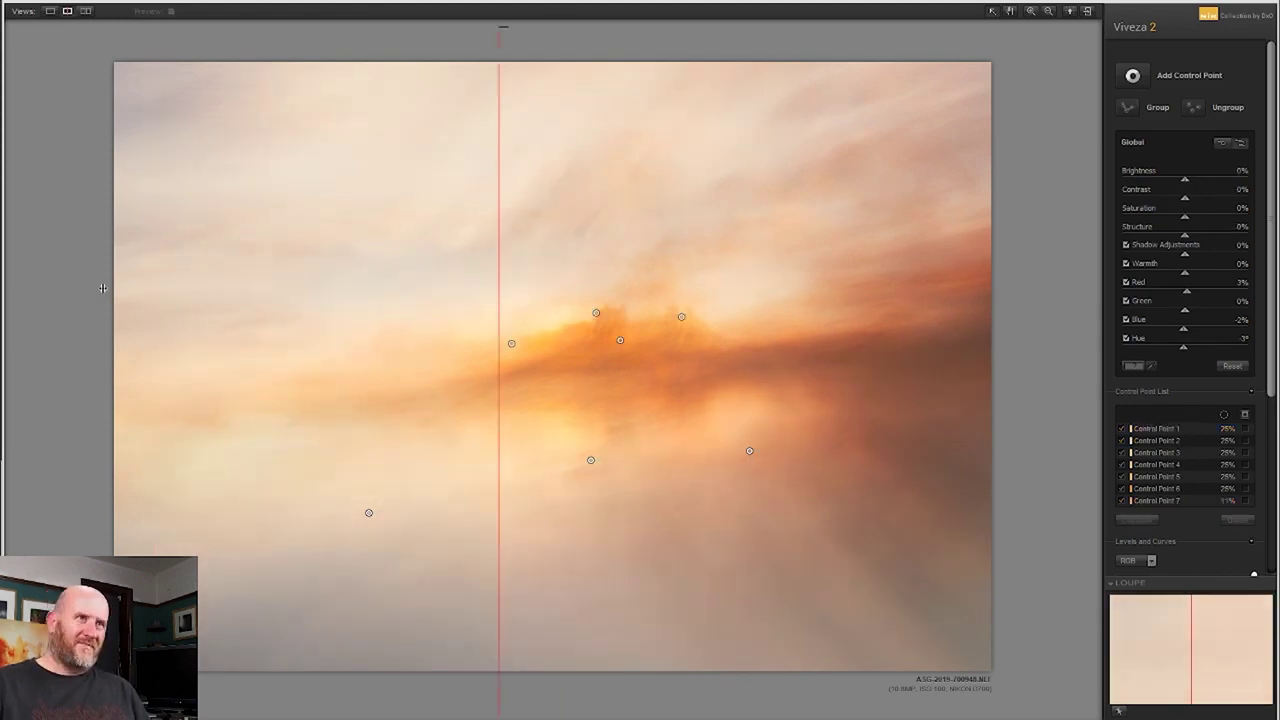
pyautogui.moveTo(1068, 462); pyautogui.dragTo(117, 395)
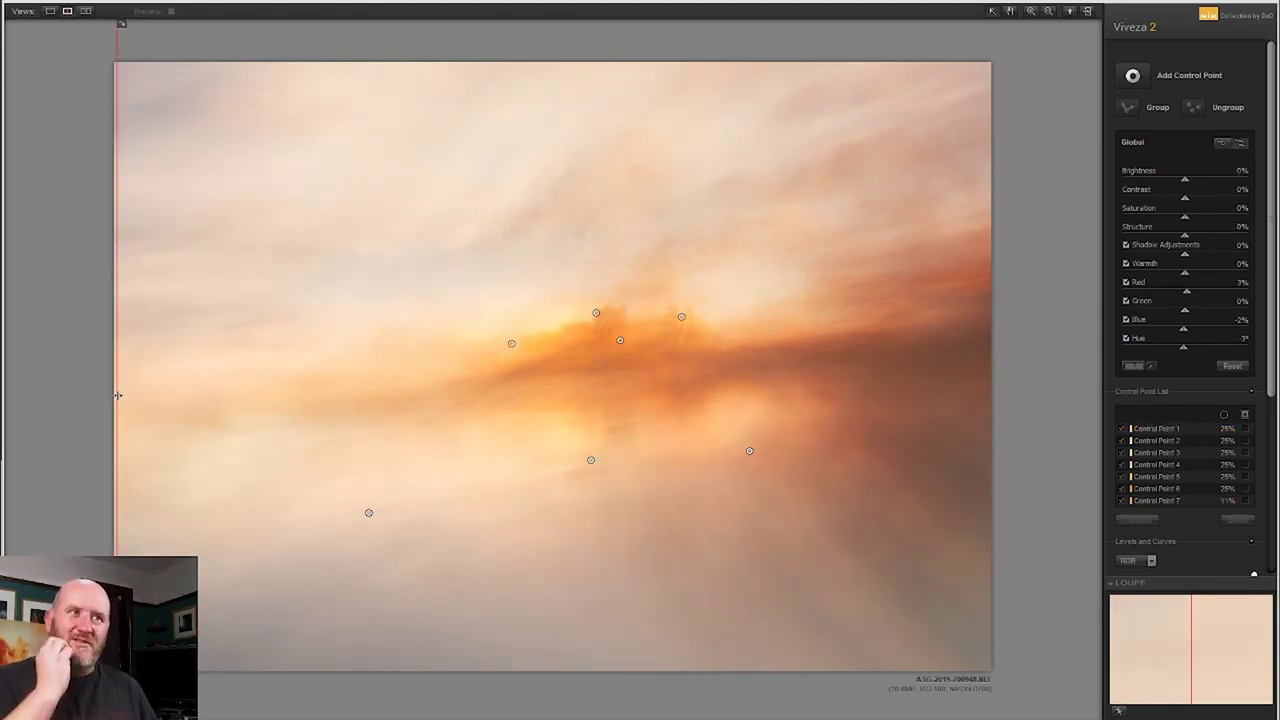
pyautogui.click(1236, 712)
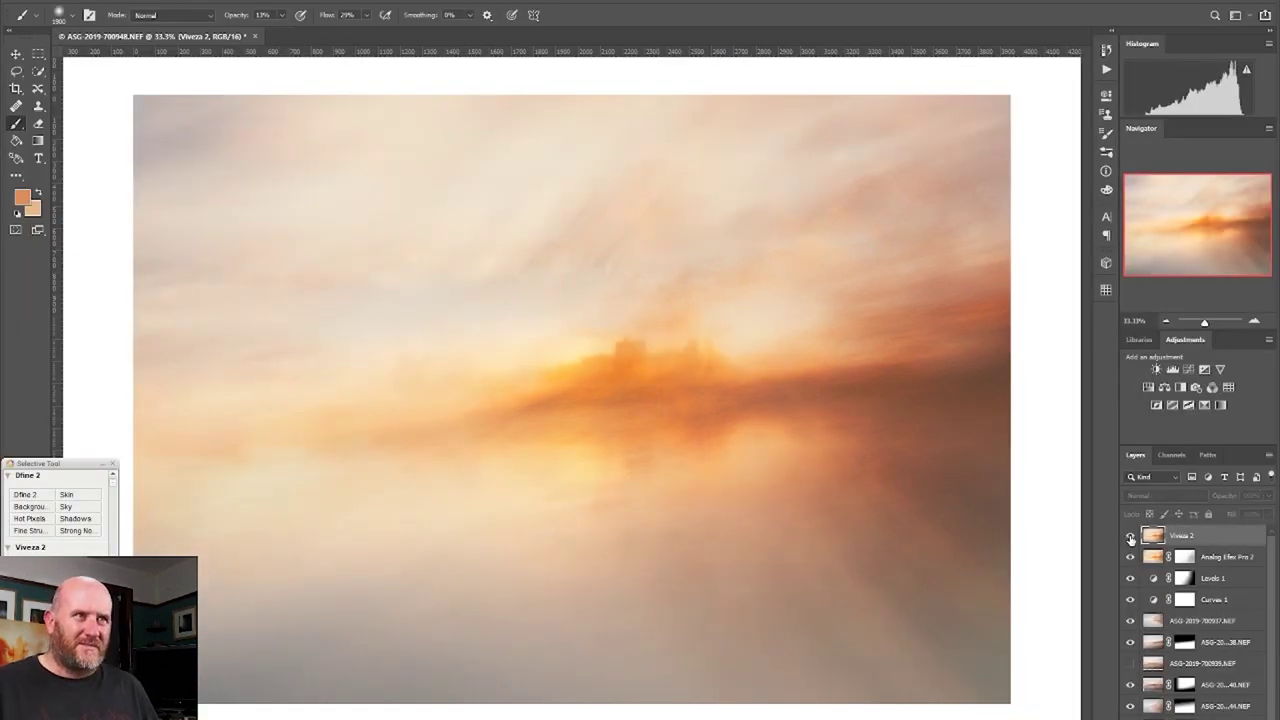
# - Mask the Viveza 2 layer and group the layers from Viveza 2 through Curves 1 into Group 1
pyautogui.press('d')
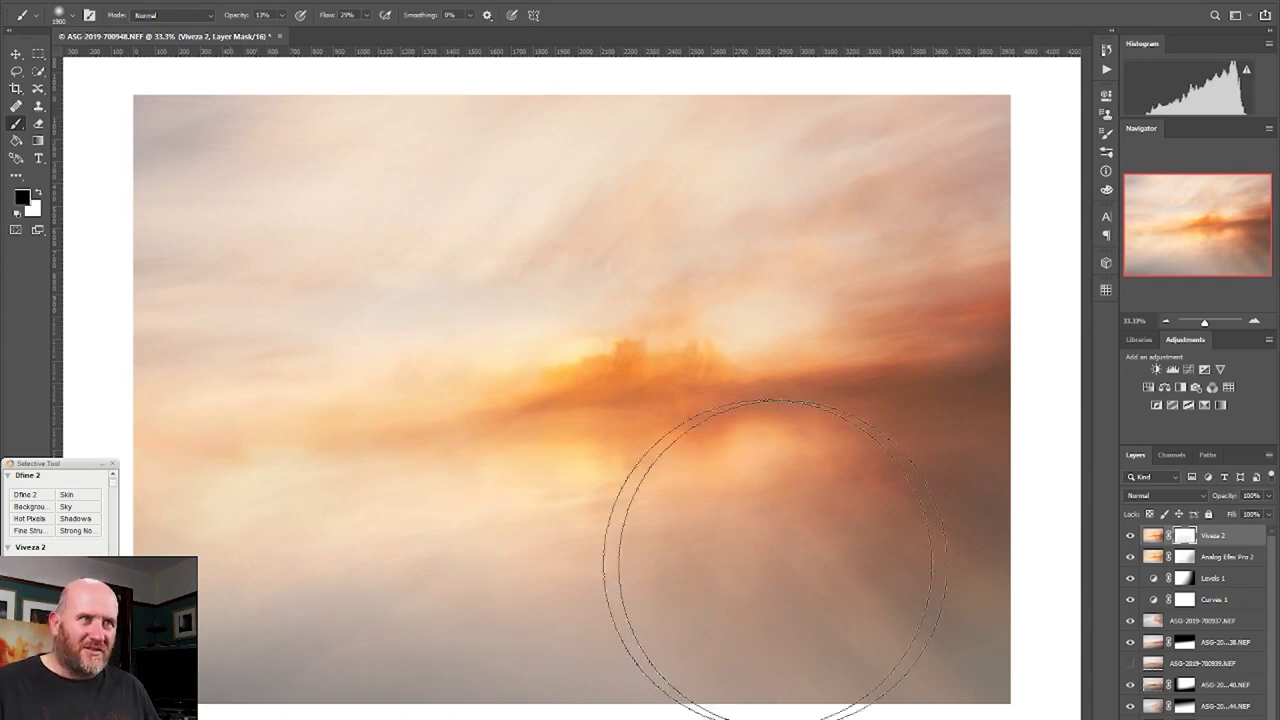
pyautogui.click(1131, 537)
pyautogui.press('v')
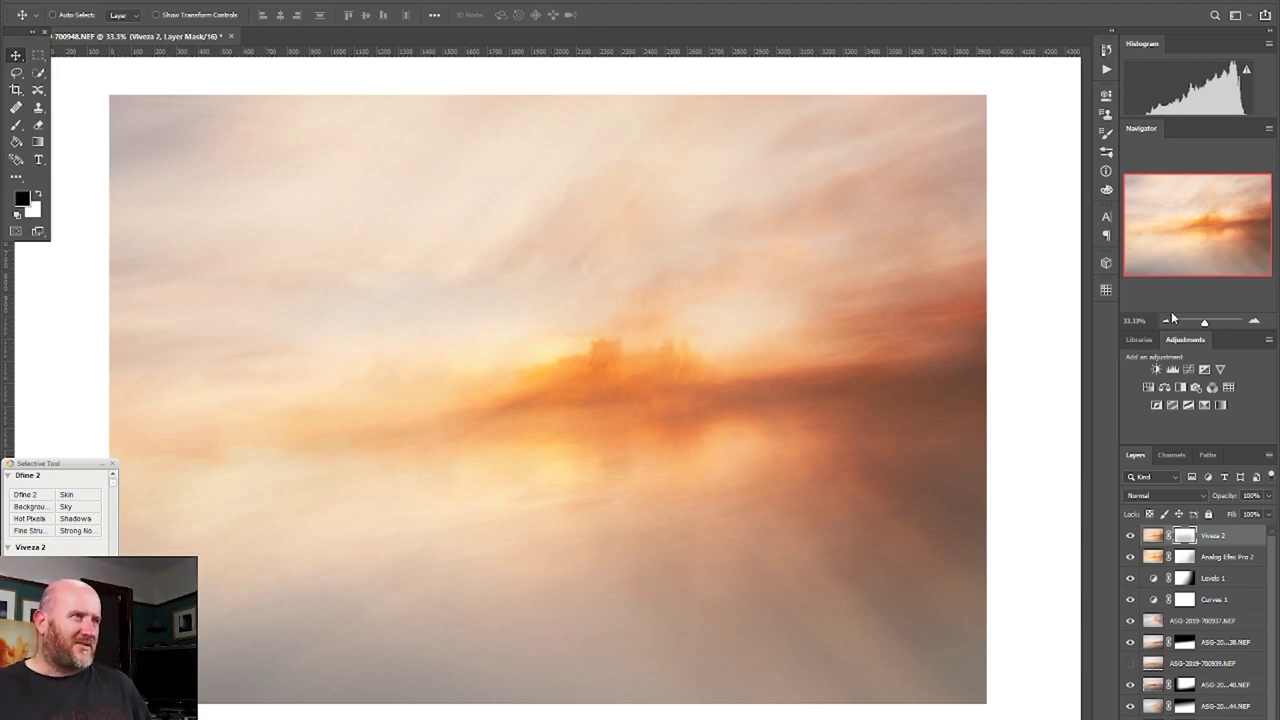
pyautogui.click(1168, 319)
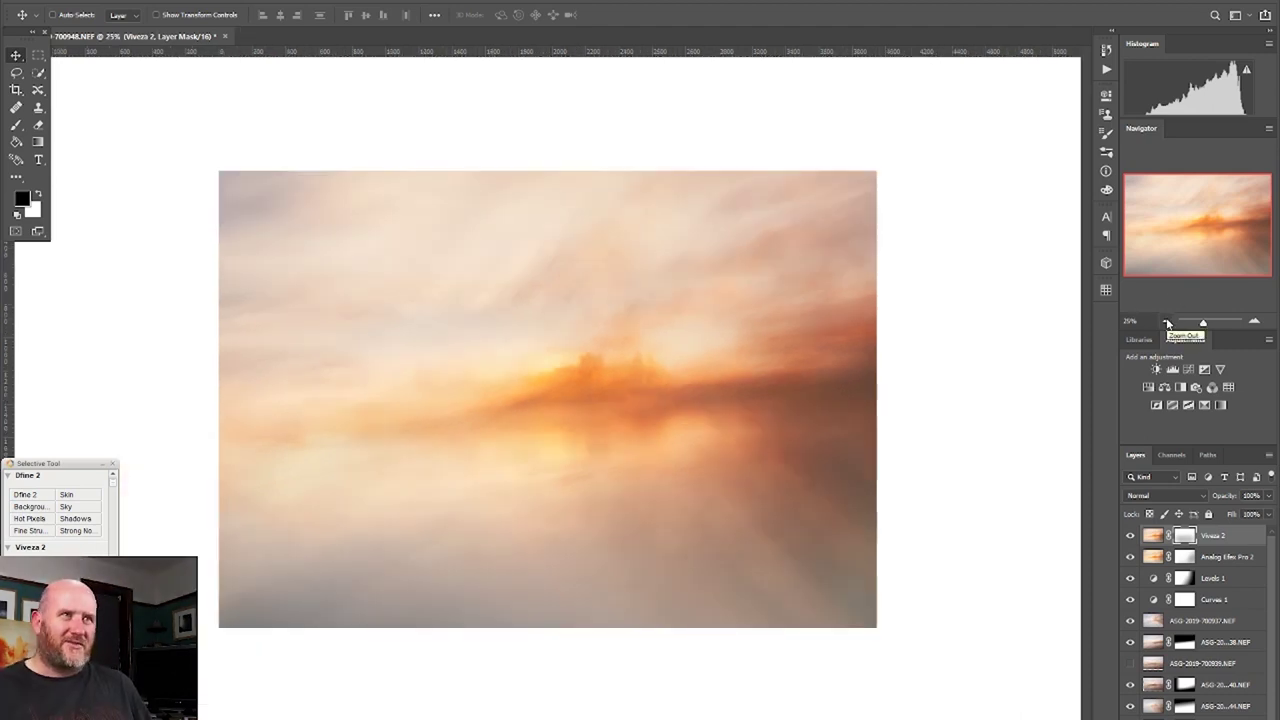
pyautogui.keyDown('shift'); pyautogui.click(1224, 601); pyautogui.keyUp('shift')
pyautogui.hotkey('ctrl', 'g')
# - Toggle Group 1's visibility to compare before and after, then give it a white mask
pyautogui.click(1131, 534)
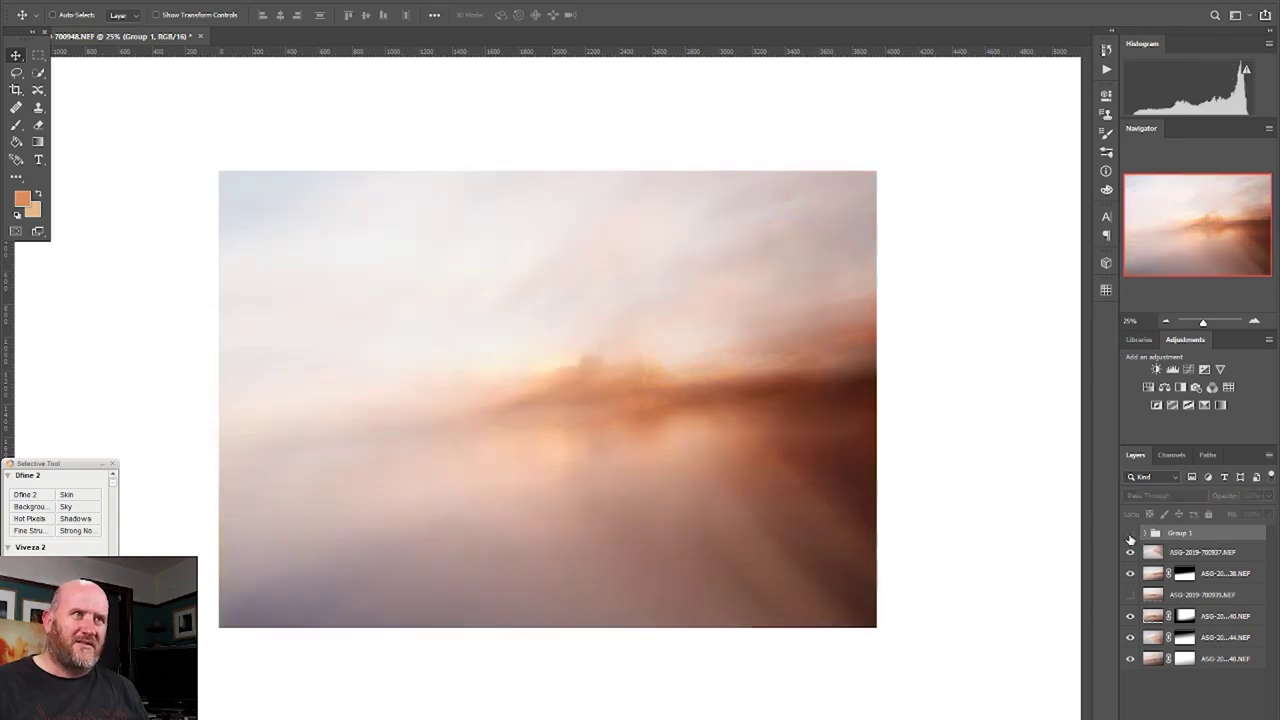
pyautogui.click(1132, 535)
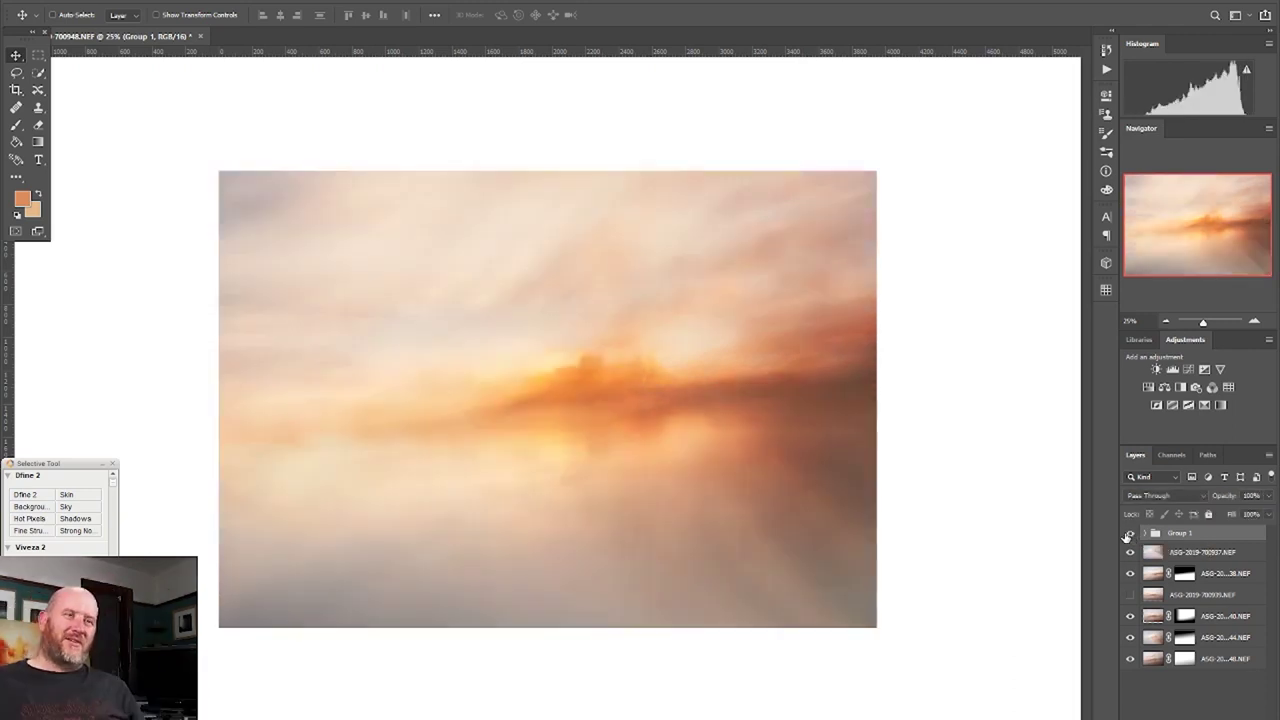
pyautogui.click(1131, 535)
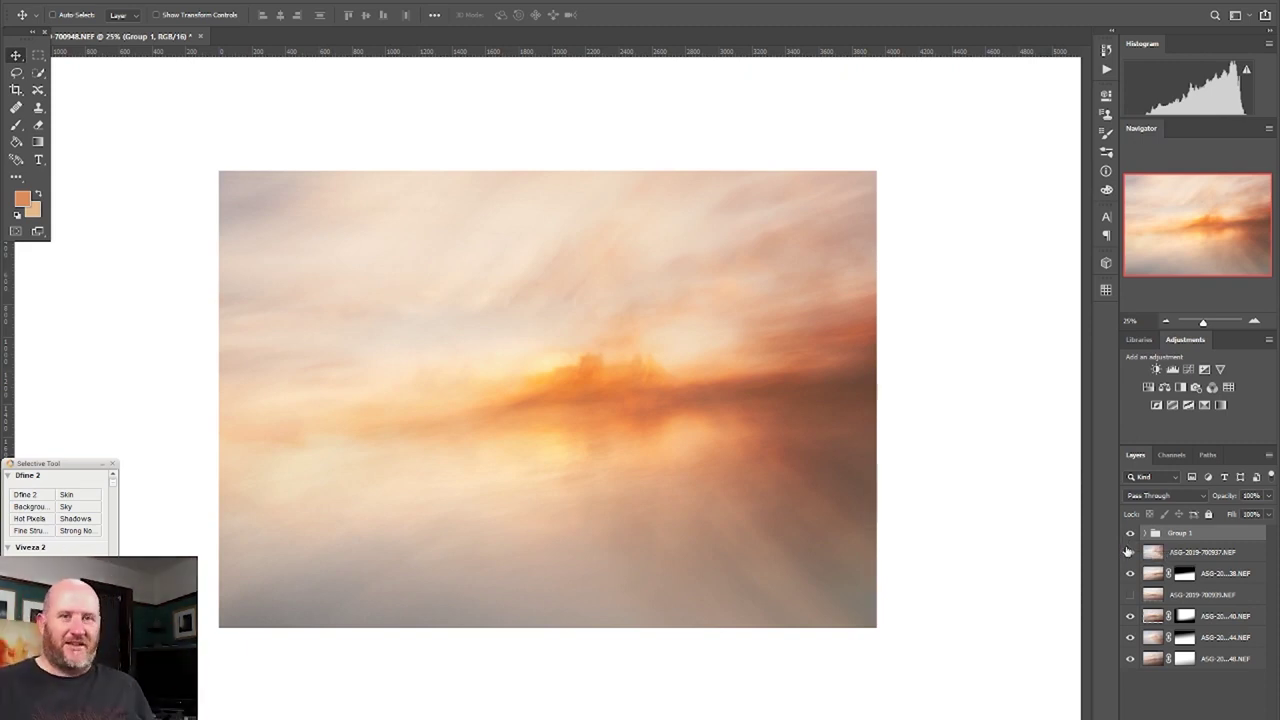
pyautogui.click(1131, 535)
pyautogui.click(1131, 535)
pyautogui.click(1131, 535)
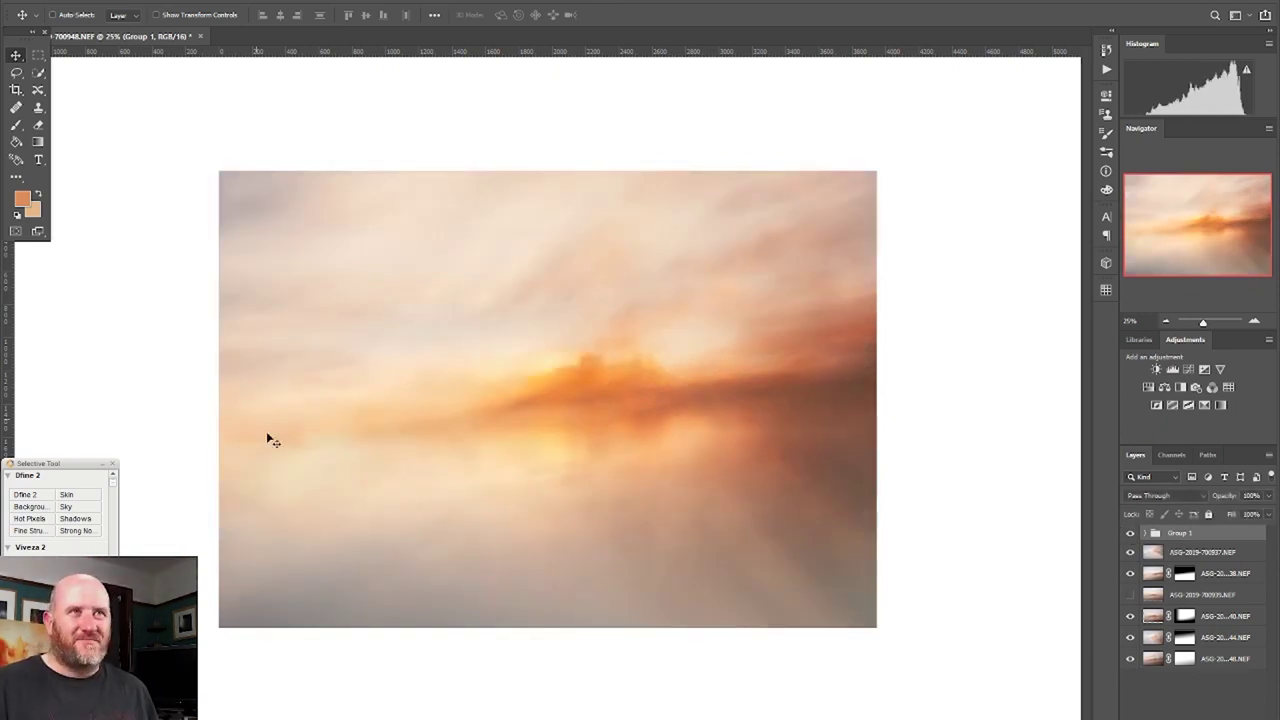
pyautogui.click(1130, 534)
pyautogui.click(1130, 534)
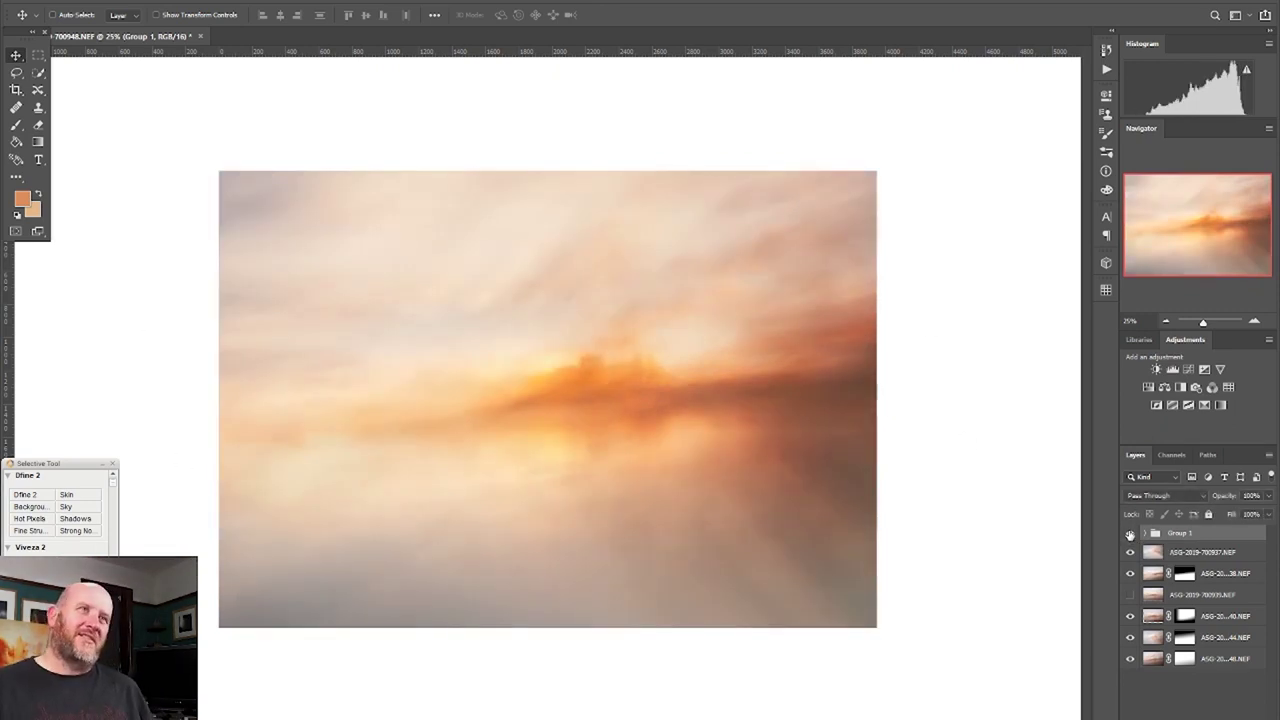
pyautogui.click(1130, 534)
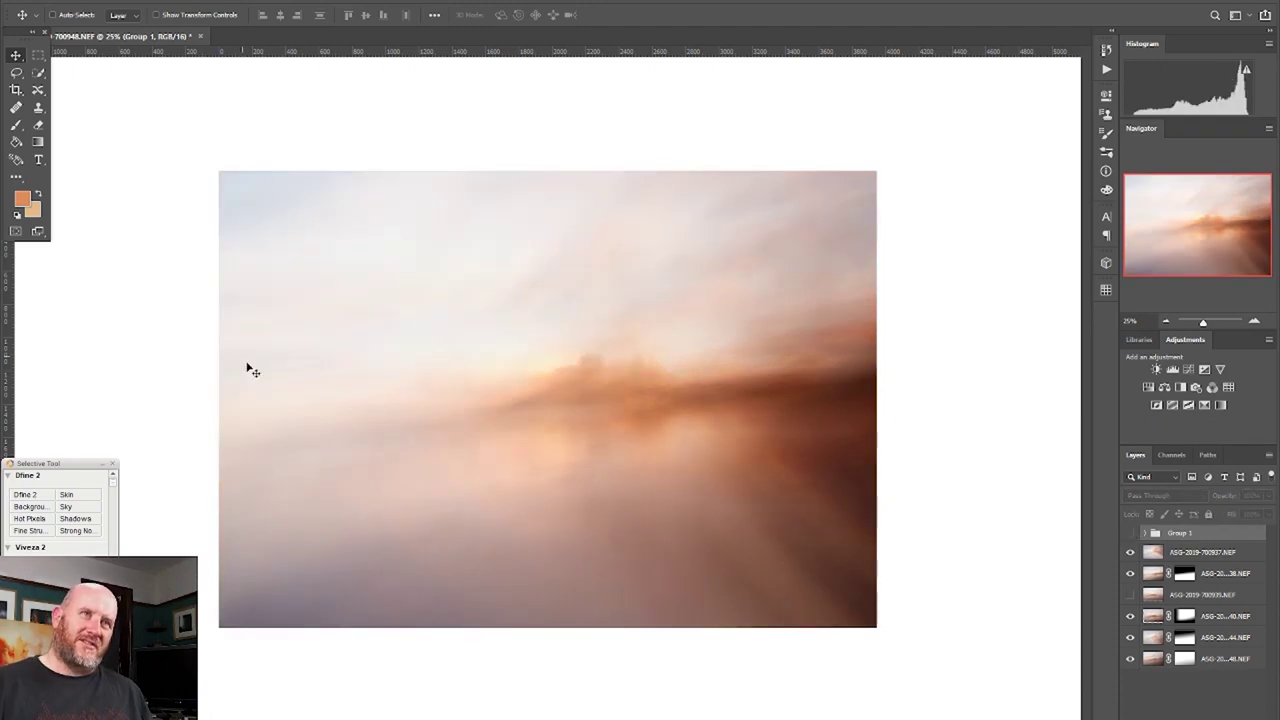
pyautogui.click(1130, 534)
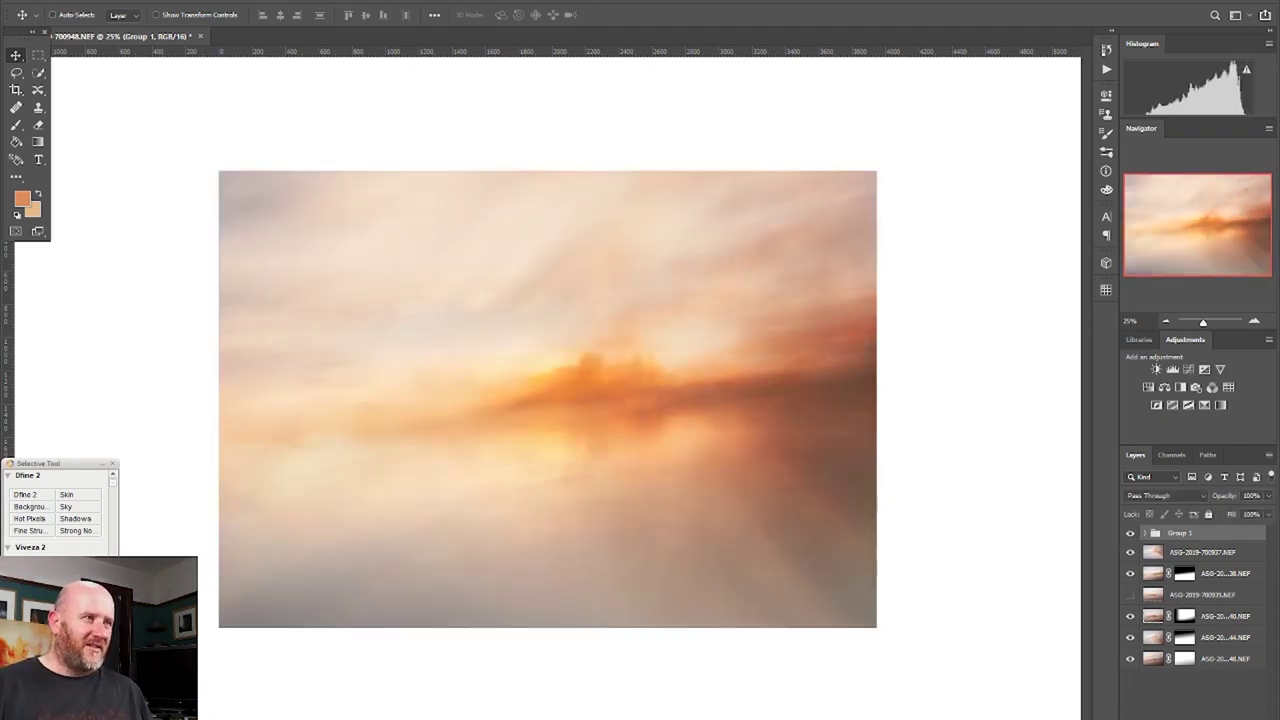
pyautogui.press('b')
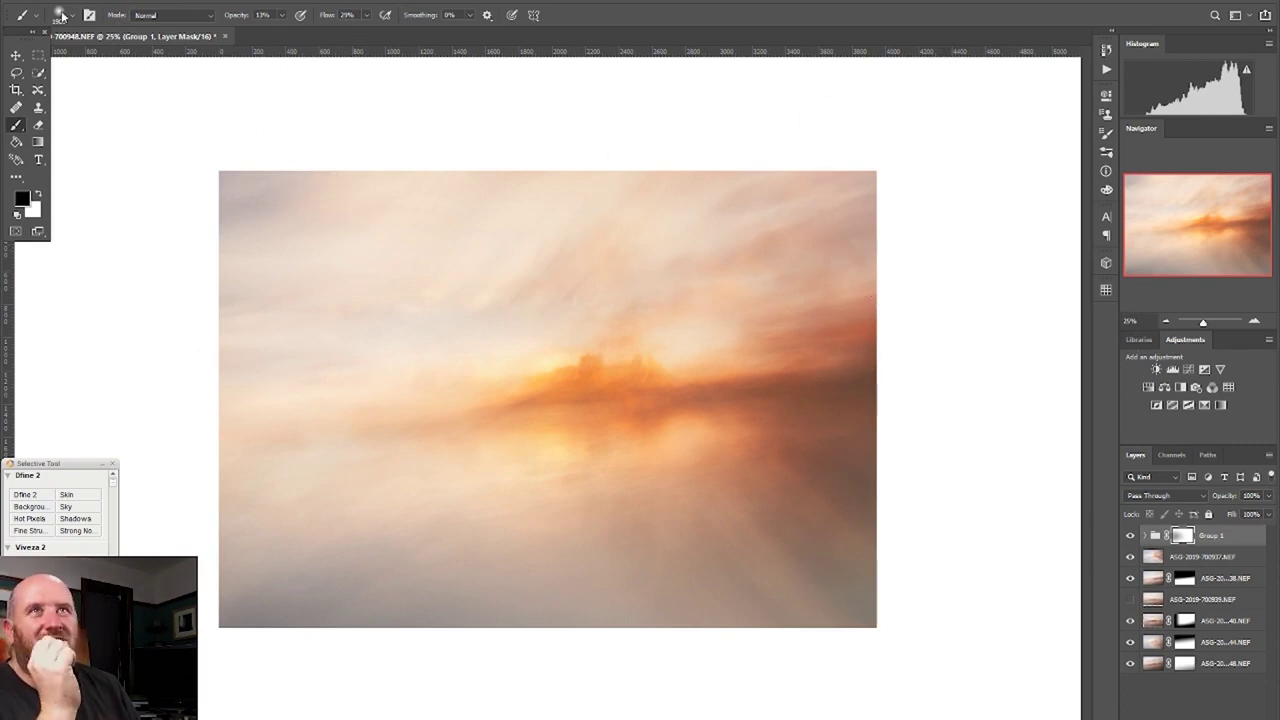
# - Save the composite as the PSD file 700937-Edit.psd
pyautogui.hotkey('alt', 'f')
pyautogui.click(67, 130)
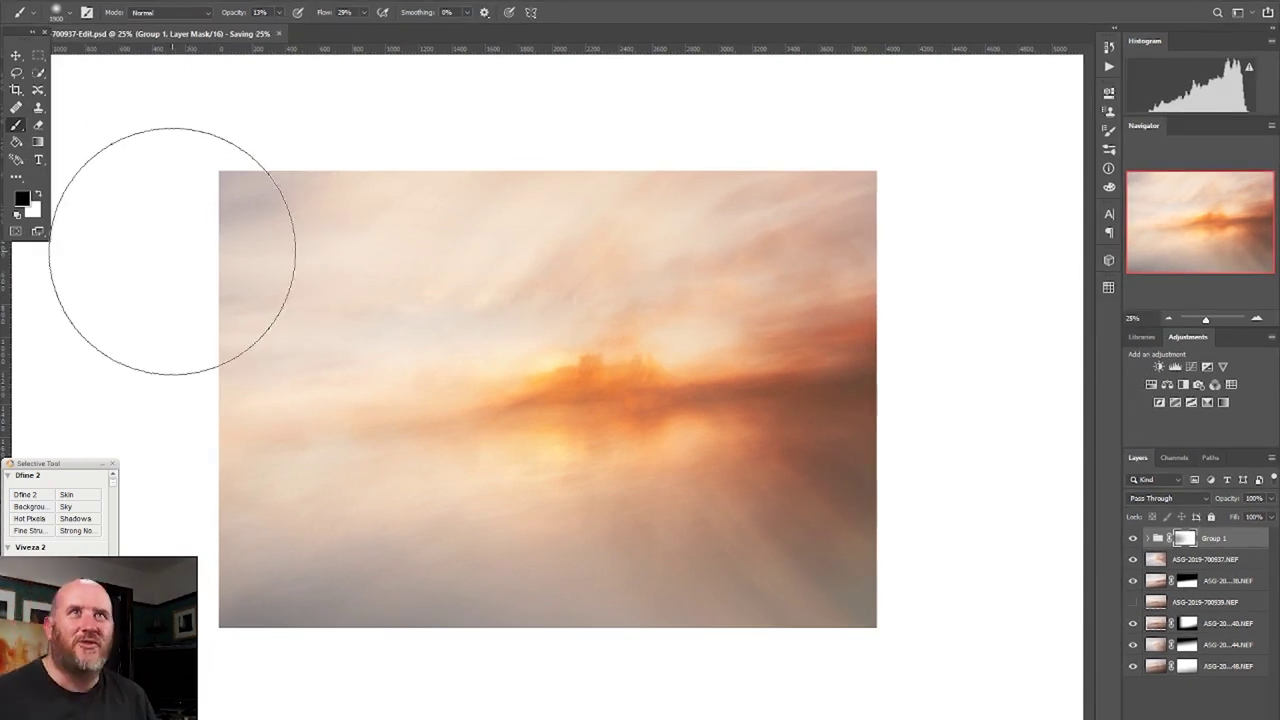